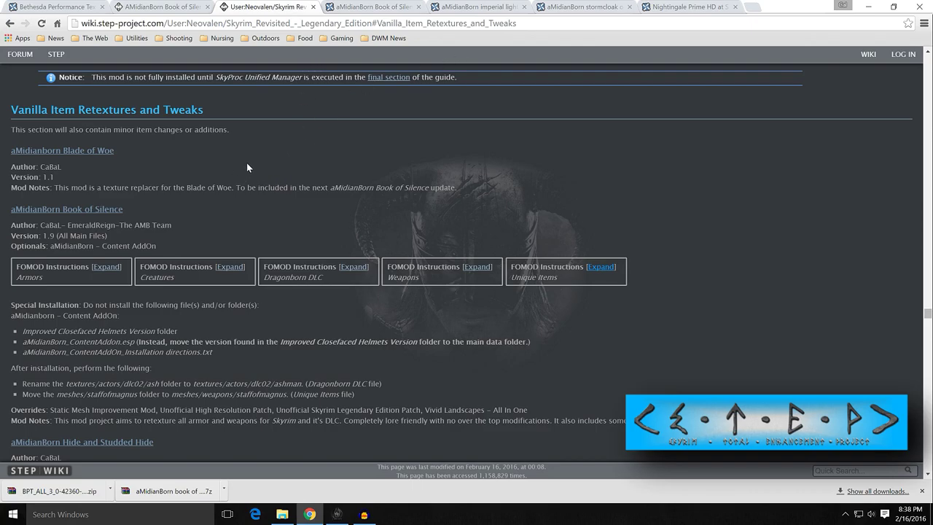
Step: Expand the Armors FOMOD instructions for aMidianBorn Book of Silence, review the custom armor options, and collapse them again
scroll(299, 179, "down", 1)
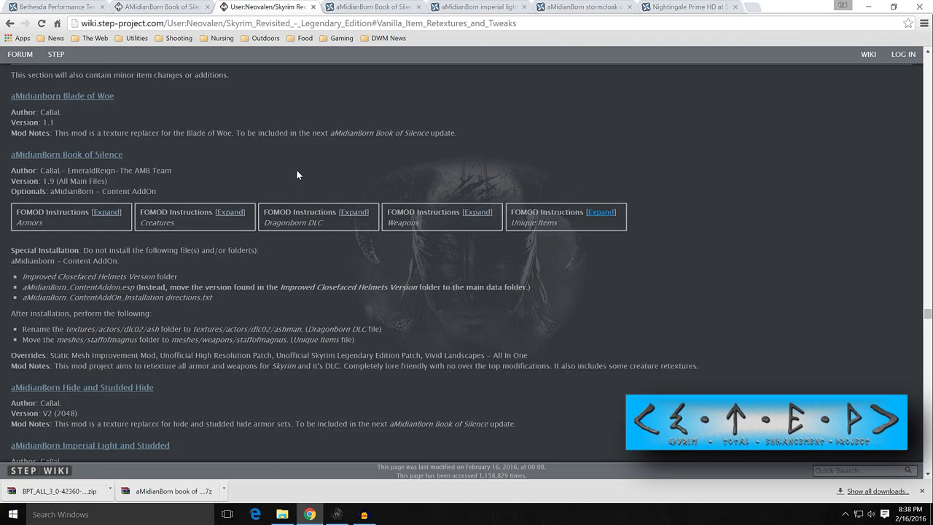
scroll(297, 169, "down", 1)
scroll(295, 187, "up", 1)
left_click(114, 212)
scroll(213, 266, "down", 3)
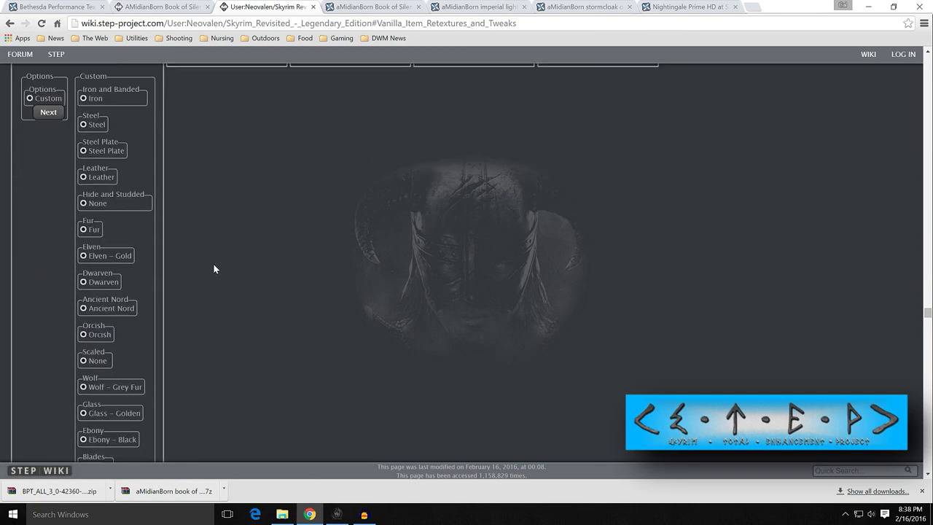
scroll(213, 269, "down", 1)
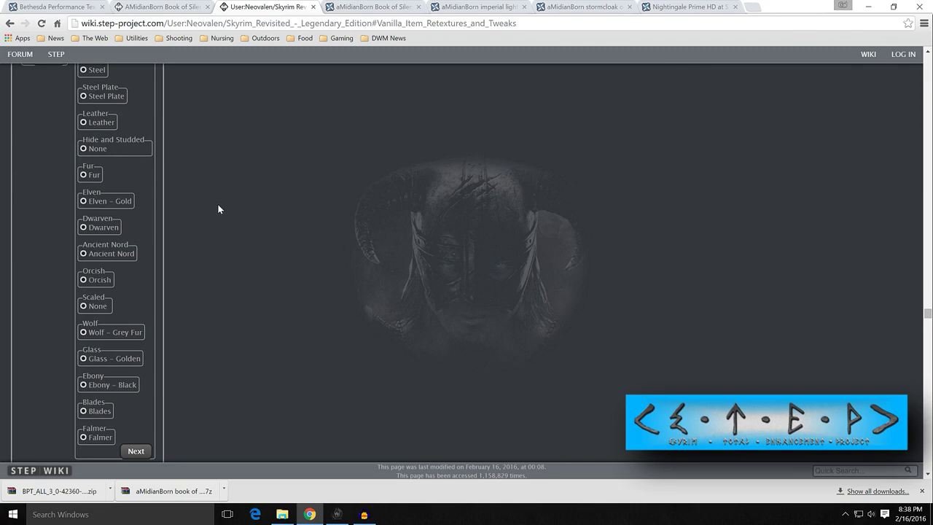
scroll(218, 208, "up", 3)
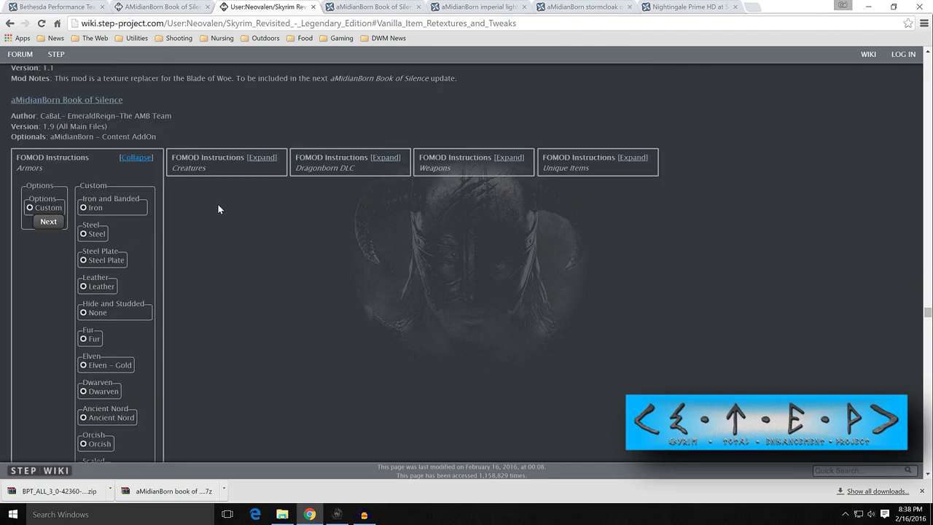
left_click(136, 157)
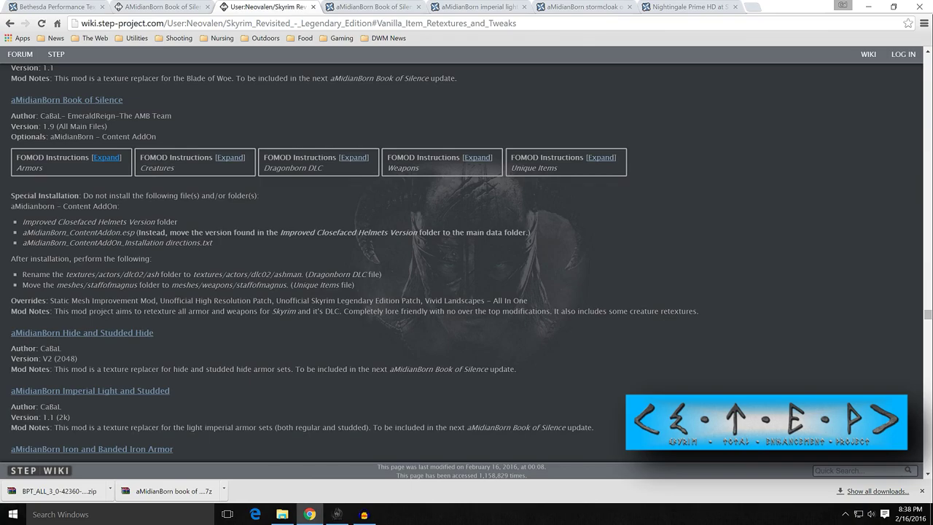
Step: Review the separate aMidianBorn armor entries and the Book of Silence special installation notes in the guide
scroll(224, 183, "down", 2)
scroll(247, 199, "down", 2)
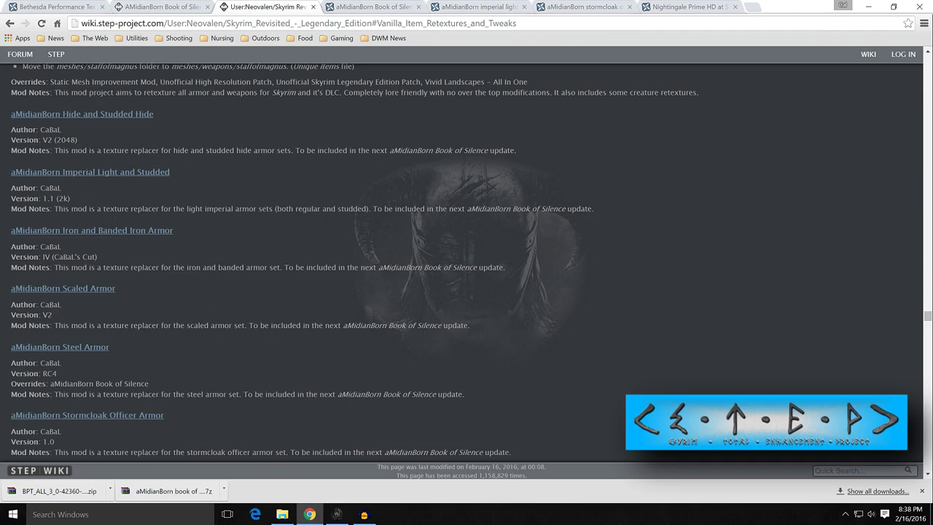
scroll(242, 171, "up", 3)
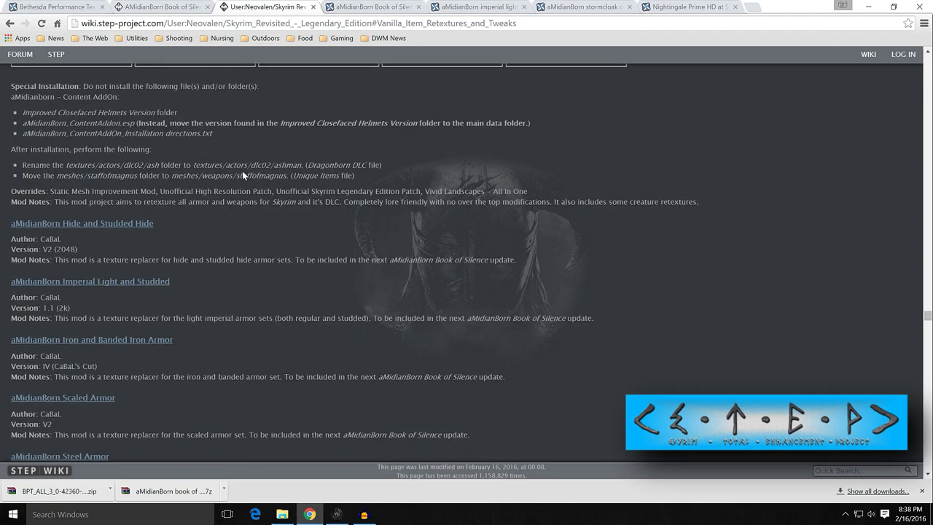
scroll(235, 205, "up", 1)
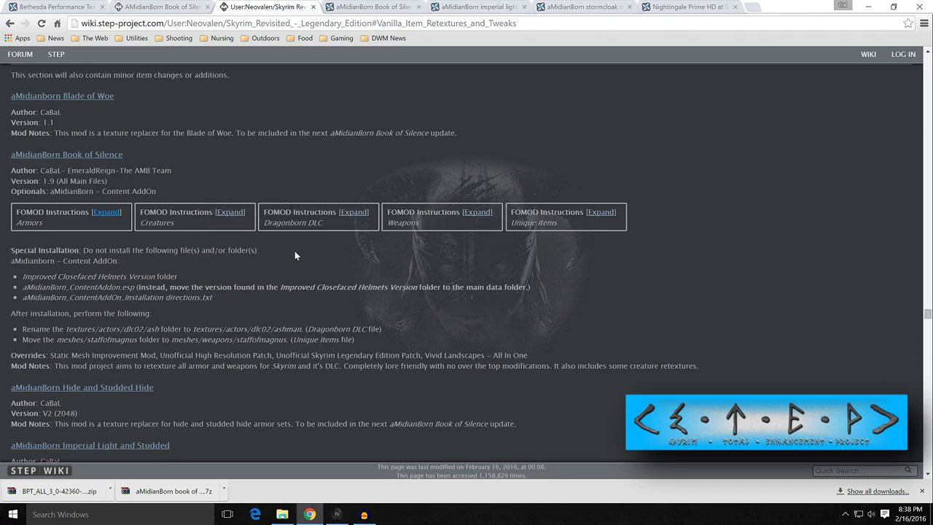
scroll(295, 254, "down", 1)
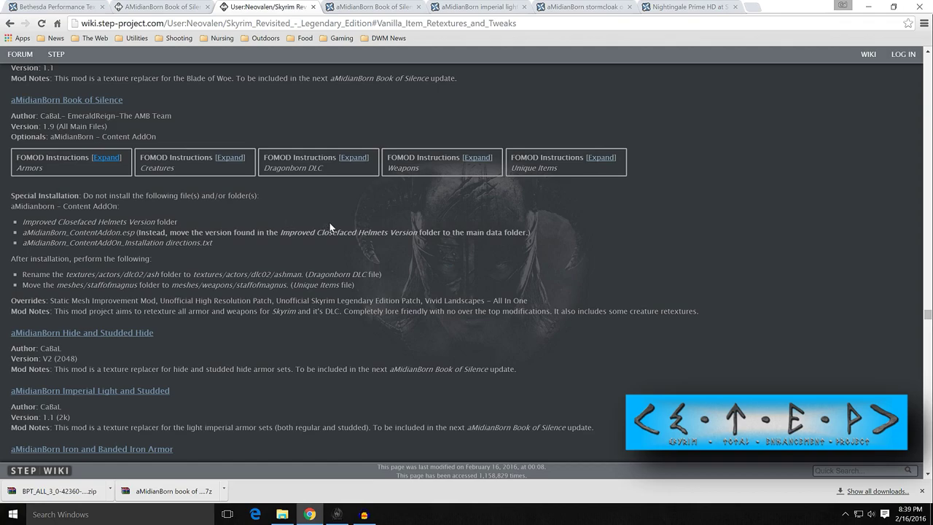
Step: Minimize the browser, bring up the aMidian folder in File Explorer, and clear the file selection
left_click(867, 9)
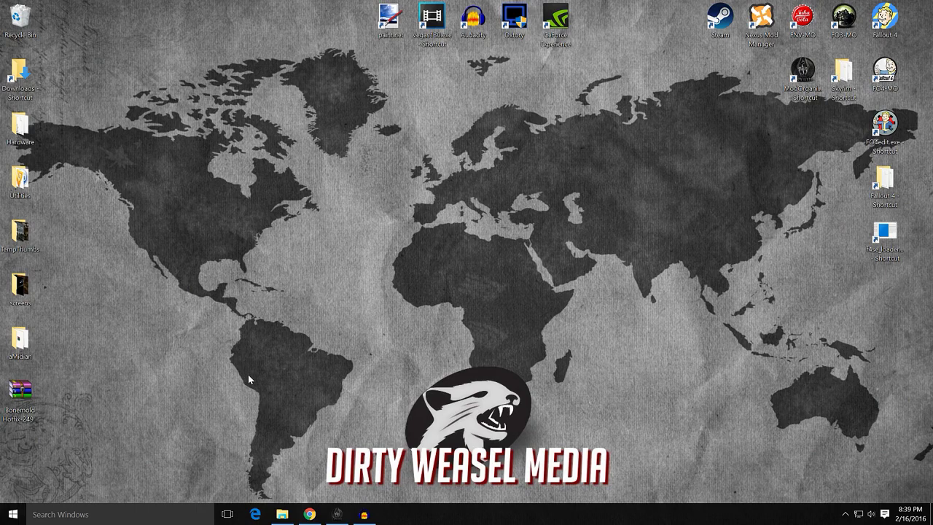
left_click(283, 516)
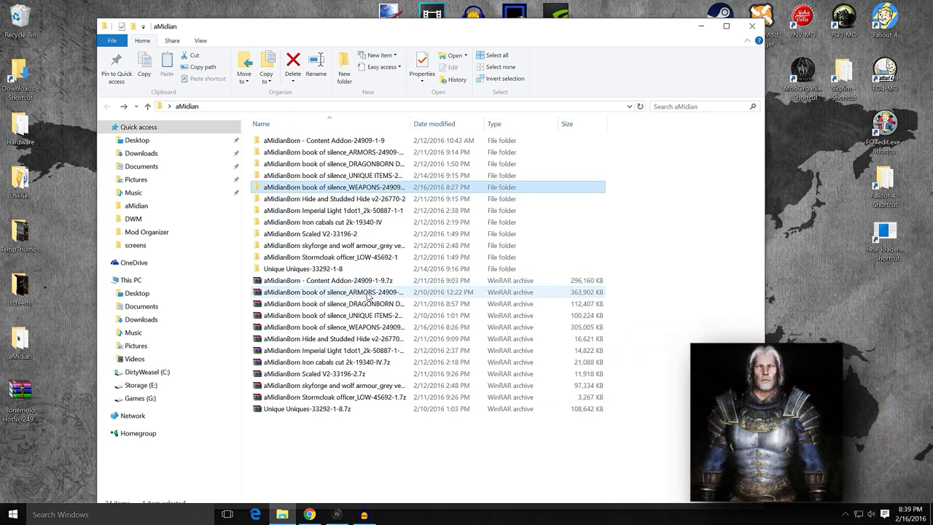
key("ctrl+space")
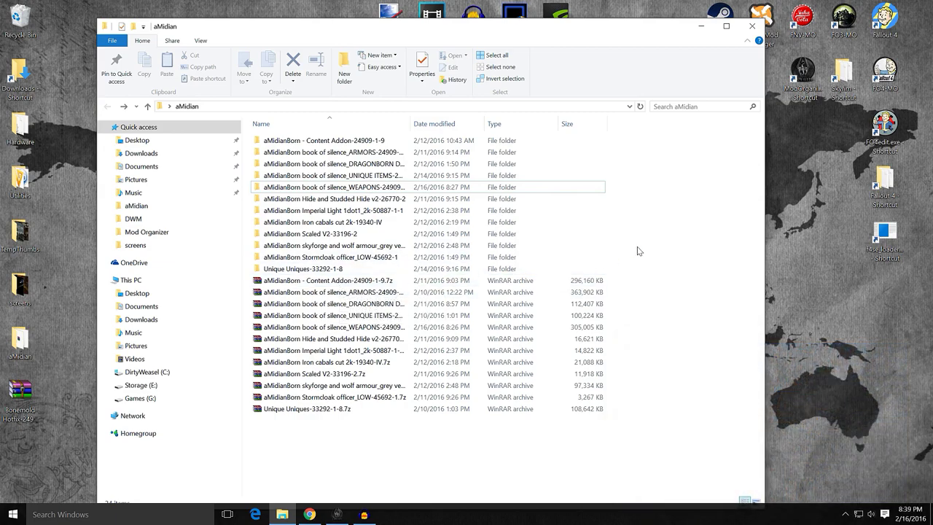
Step: Return to the guide in the browser and compare the aMidianBorn entries from Hide and Studded Hide to Stormcloak Officer Armor
left_click(310, 514)
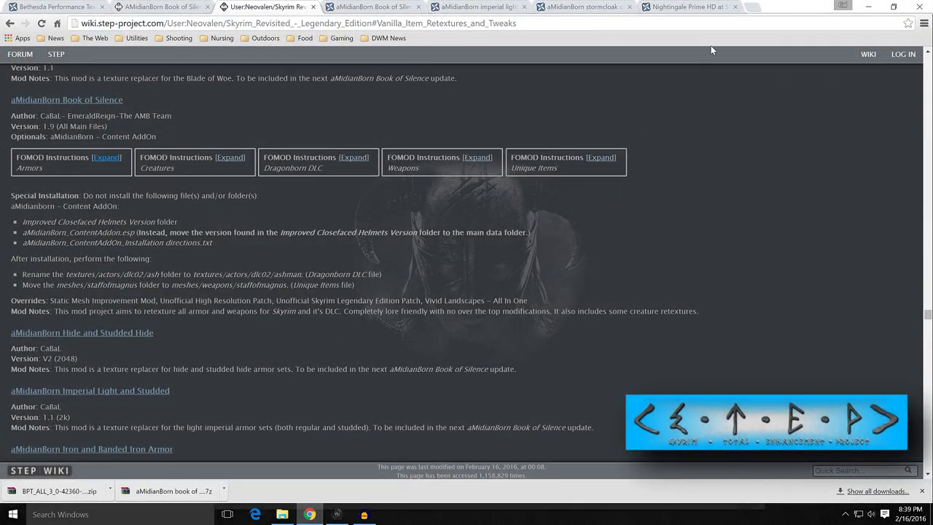
scroll(250, 260, "down", 3)
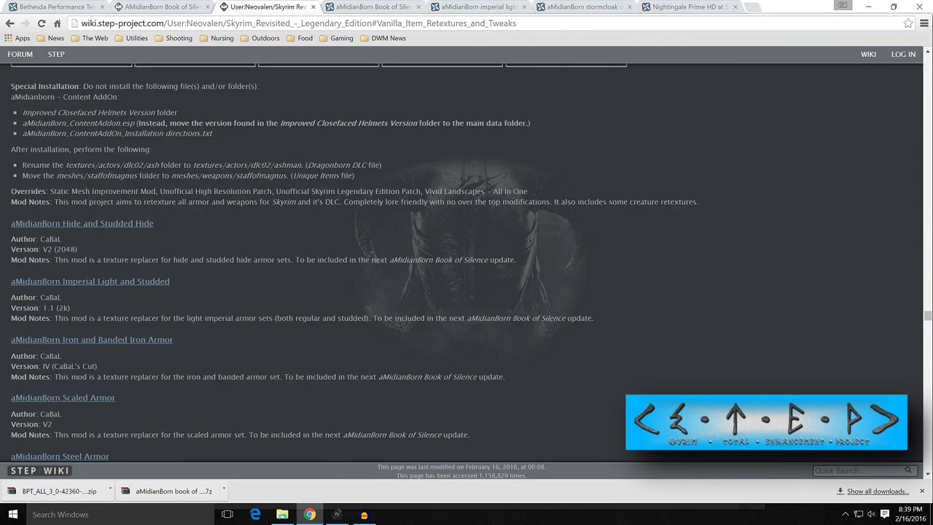
scroll(250, 259, "down", 2)
scroll(250, 260, "up", 2)
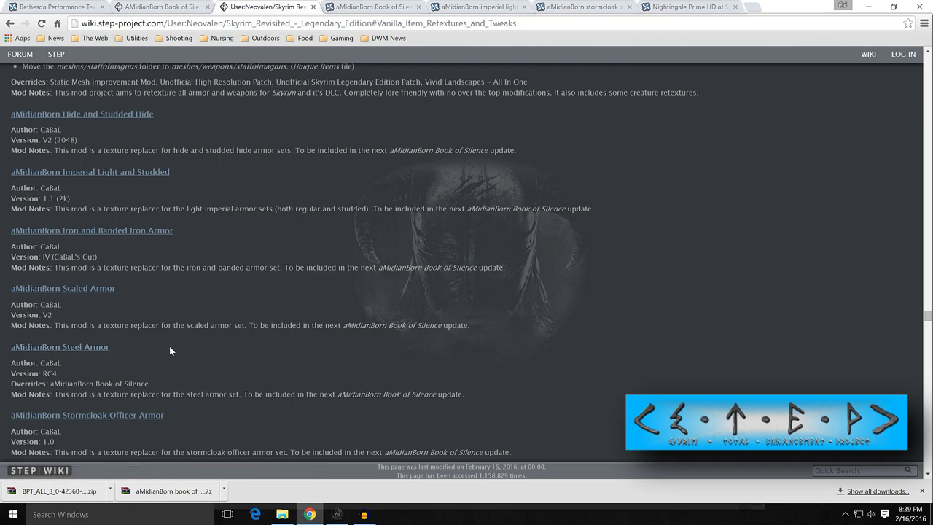
scroll(172, 344, "up", 3)
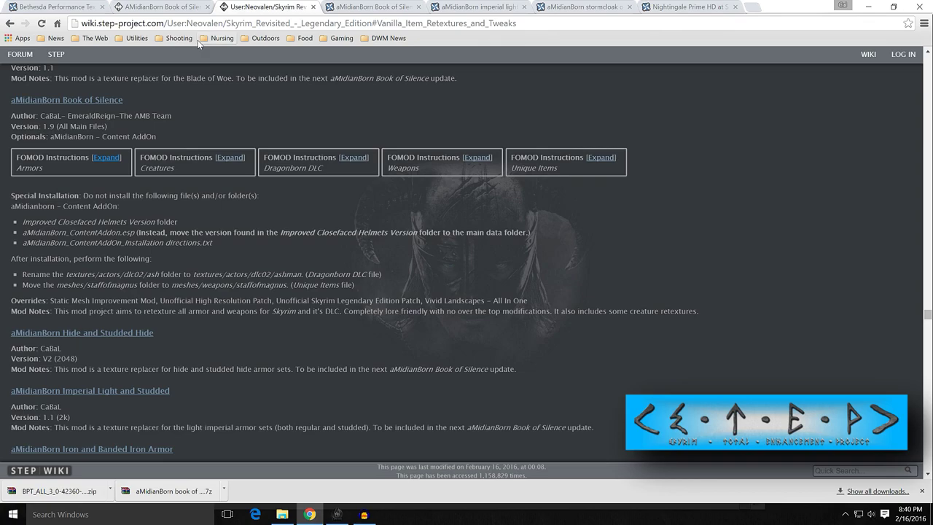
Step: Check the AMidianBorn Book of Silence wiki page, and close both it and the Skyrim Revisited guide page
left_click(179, 9)
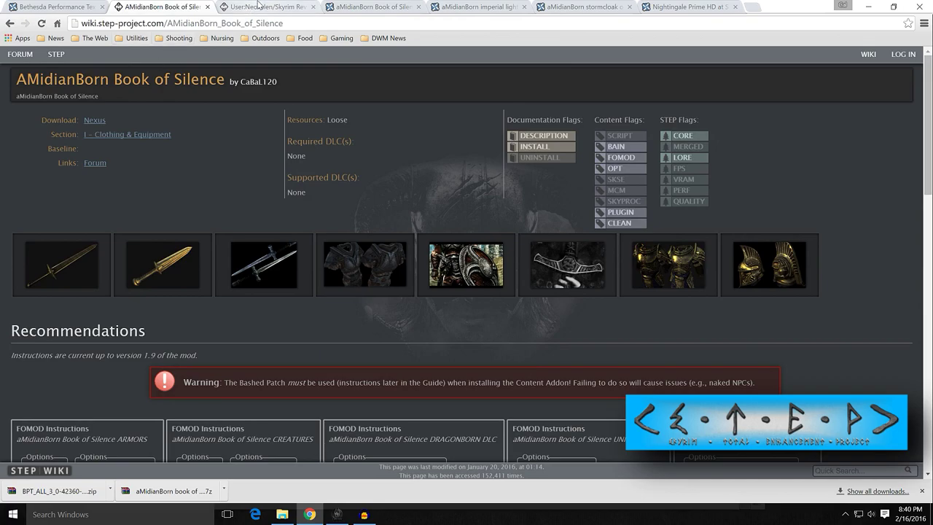
left_click(258, 8)
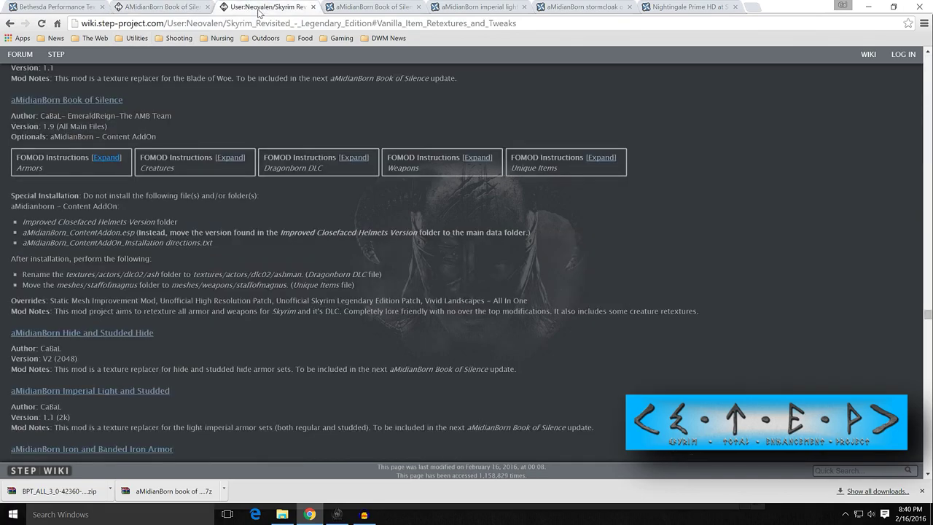
left_click(207, 8)
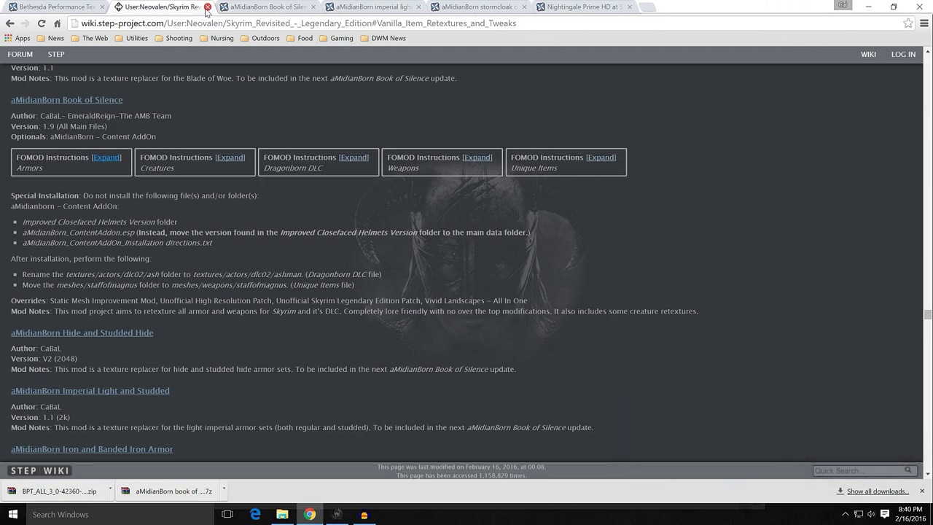
left_click(208, 7)
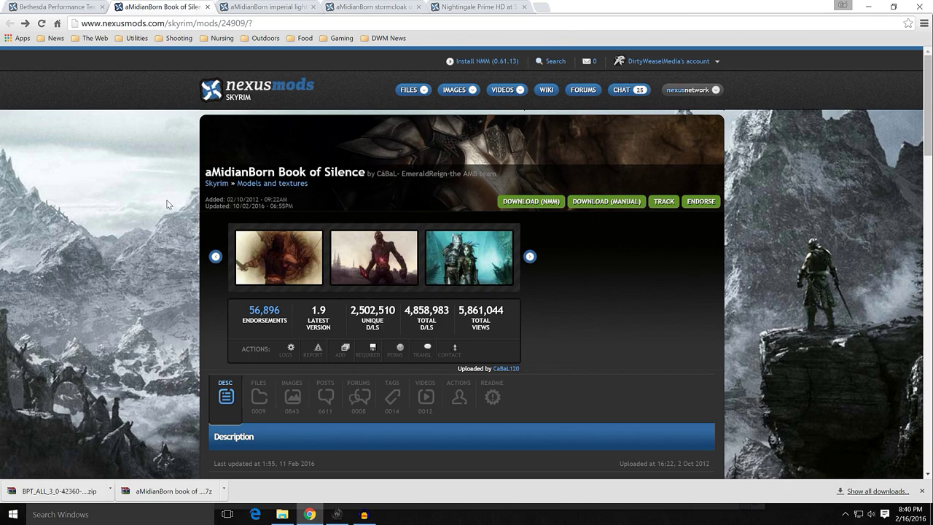
Step: Read through the description of the aMidianBorn Book of Silence mod on its Nexus page
scroll(184, 211, "down", 2)
scroll(184, 212, "down", 1)
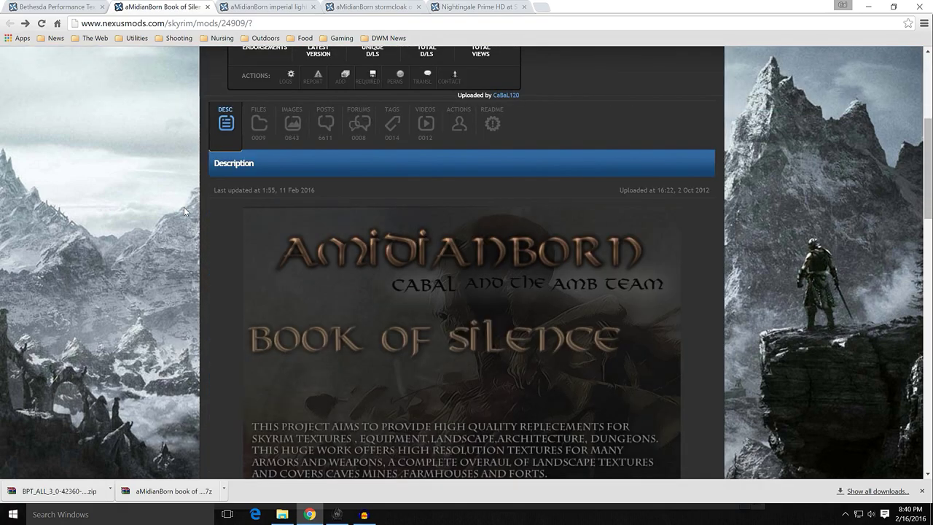
scroll(185, 211, "up", 4)
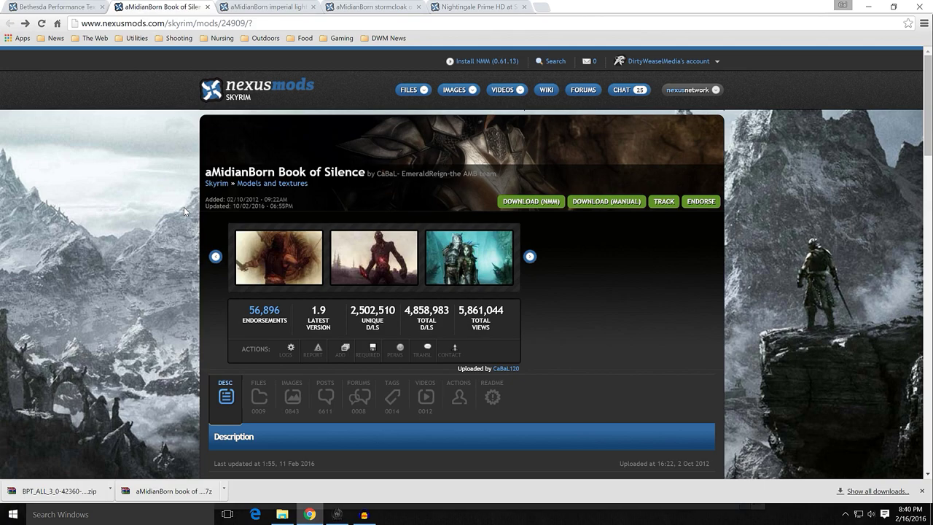
scroll(184, 211, "down", 5)
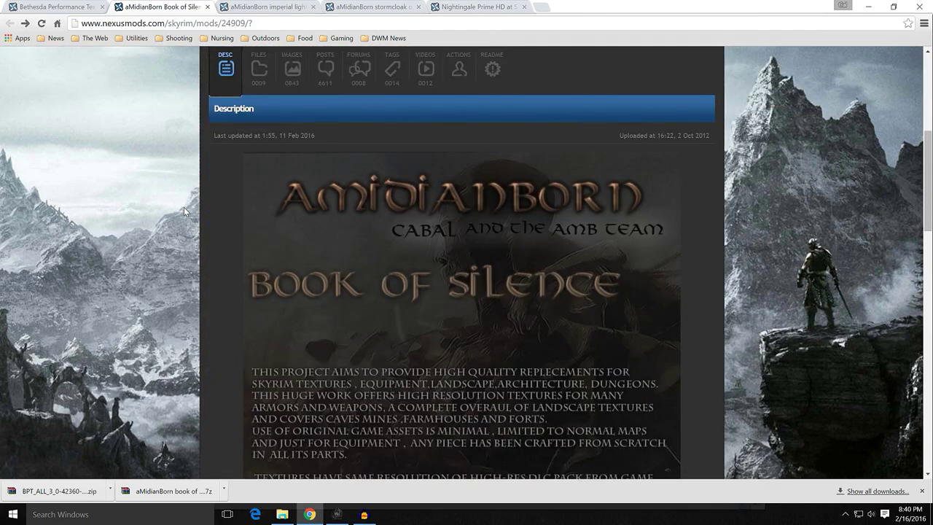
scroll(184, 212, "down", 7)
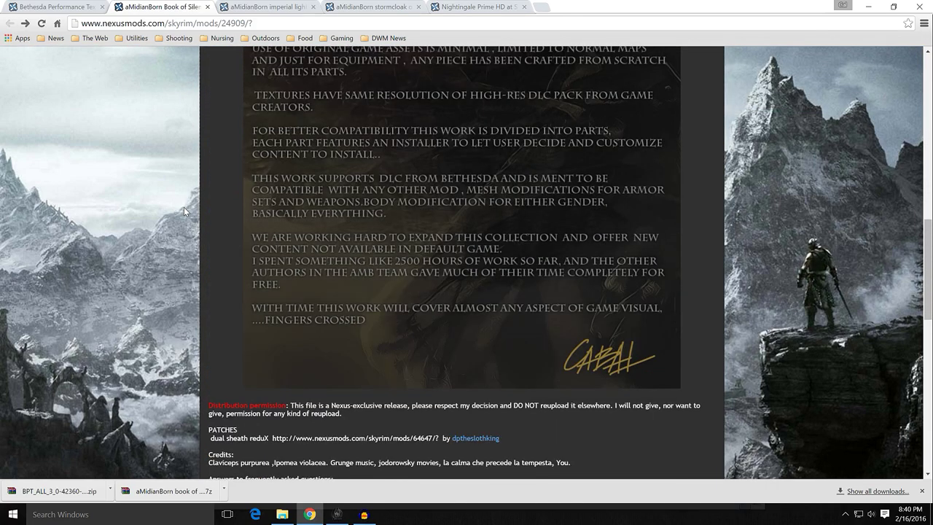
scroll(184, 211, "down", 5)
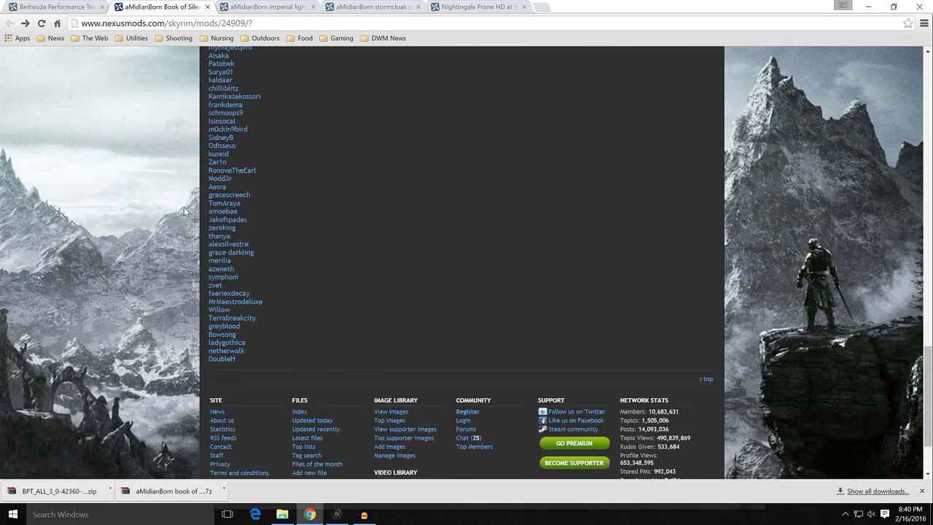
scroll(184, 211, "up", 12)
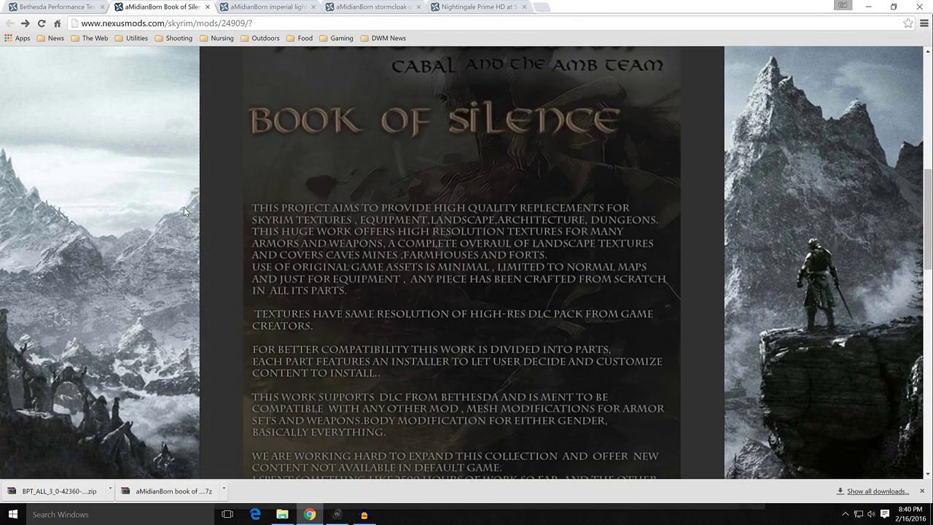
scroll(183, 211, "up", 5)
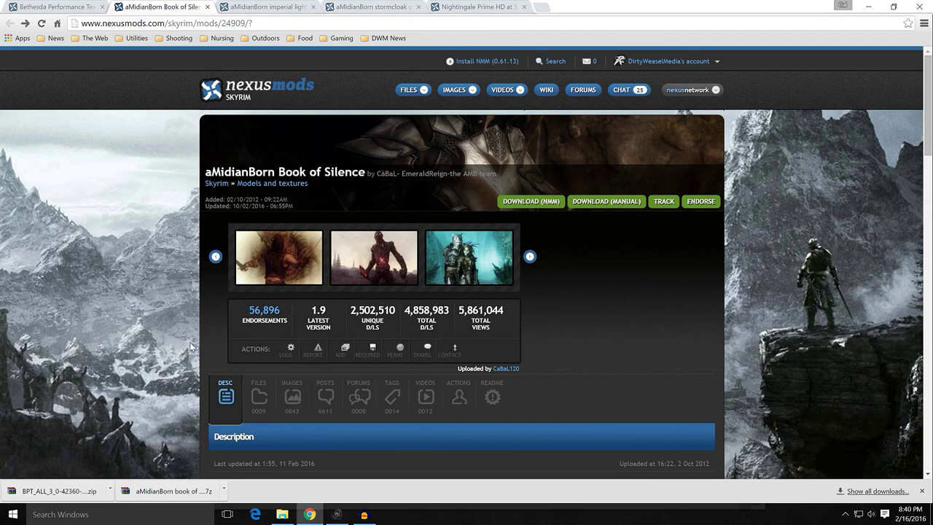
Step: Open the Book of Silence files list, review its main, optional and miscellaneous hotfix files, and dismiss the browser's downloads bar
left_click(257, 390)
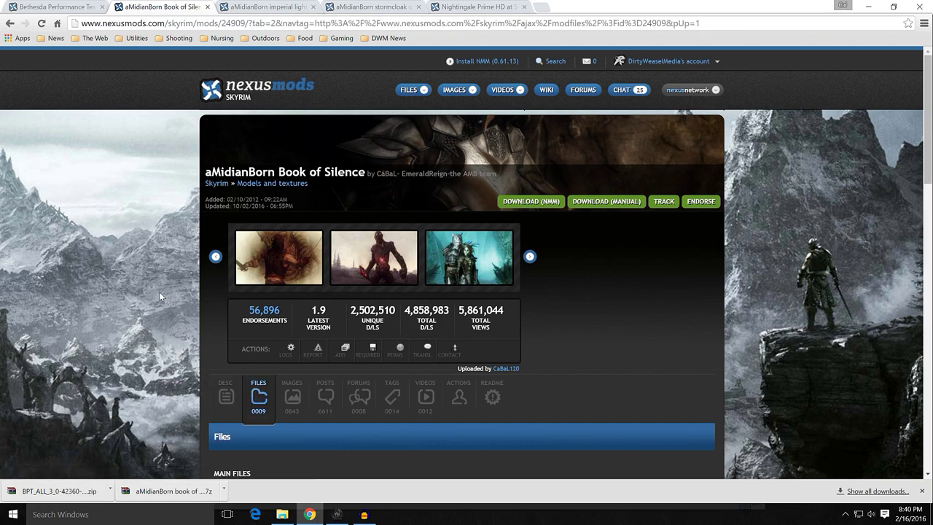
scroll(159, 292, "down", 6)
scroll(159, 296, "up", 1)
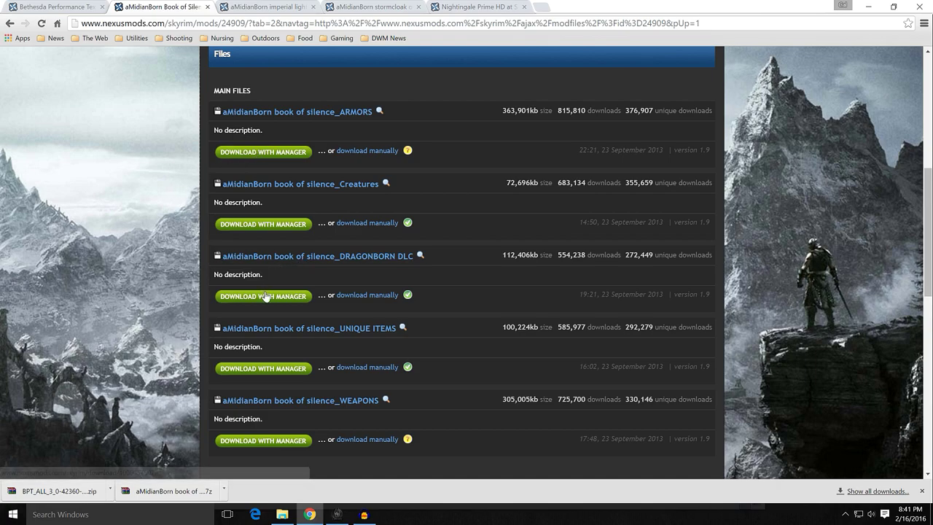
scroll(165, 285, "down", 4)
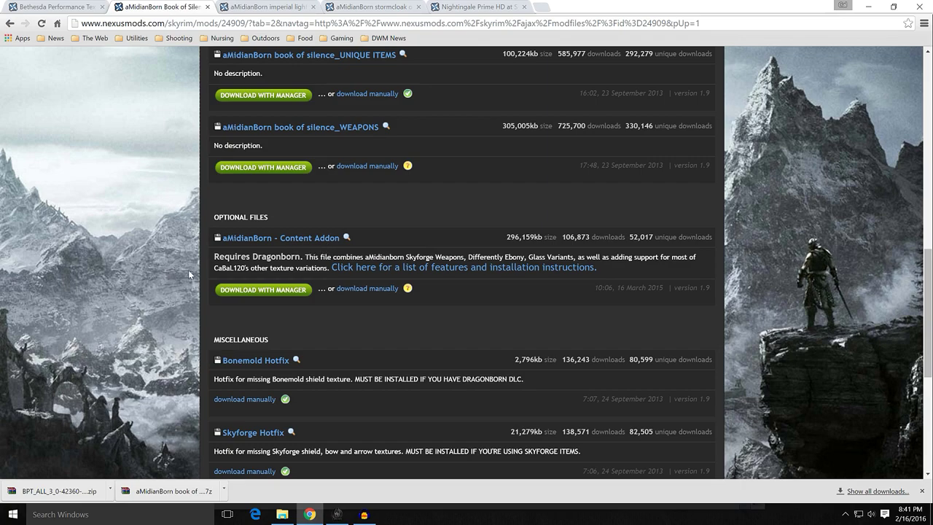
scroll(193, 270, "down", 3)
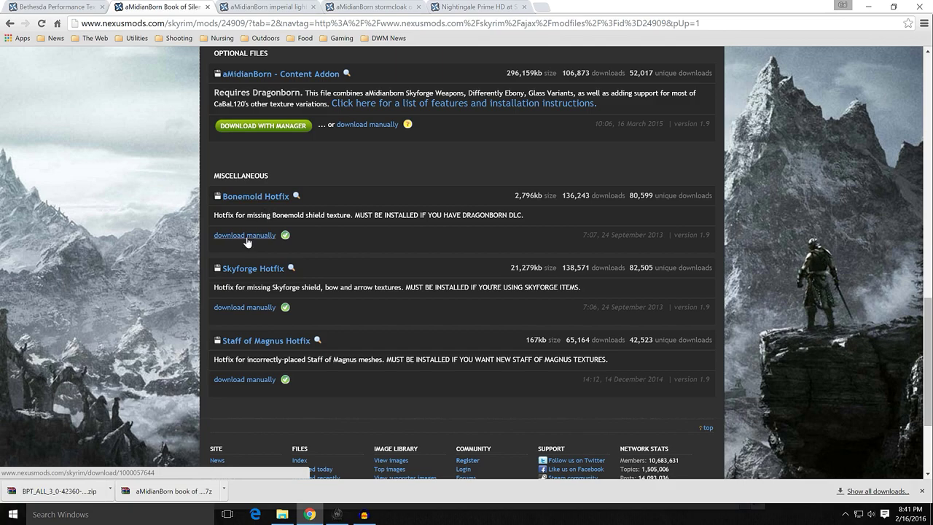
left_click(921, 491)
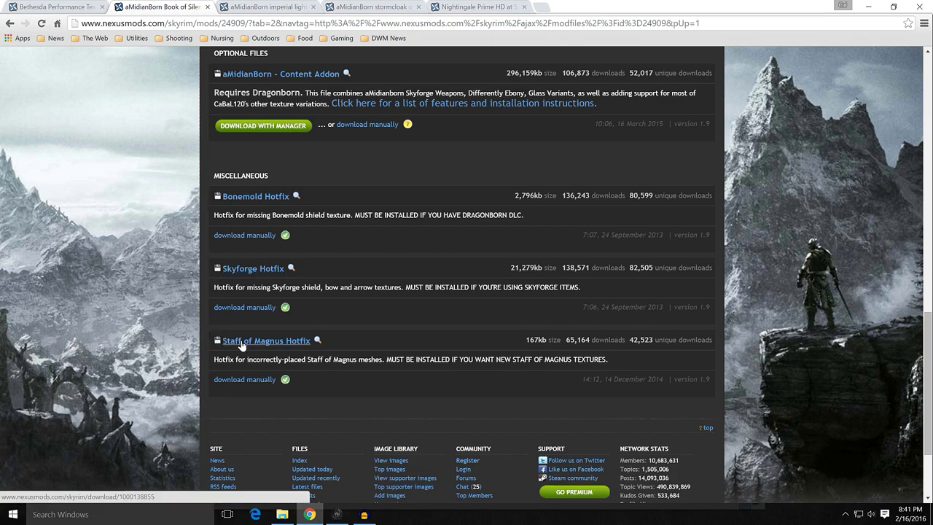
Step: Leave the Book of Silence files list and switch to the aMidianBorn imperial light and studded mod page
scroll(175, 301, "up", 6)
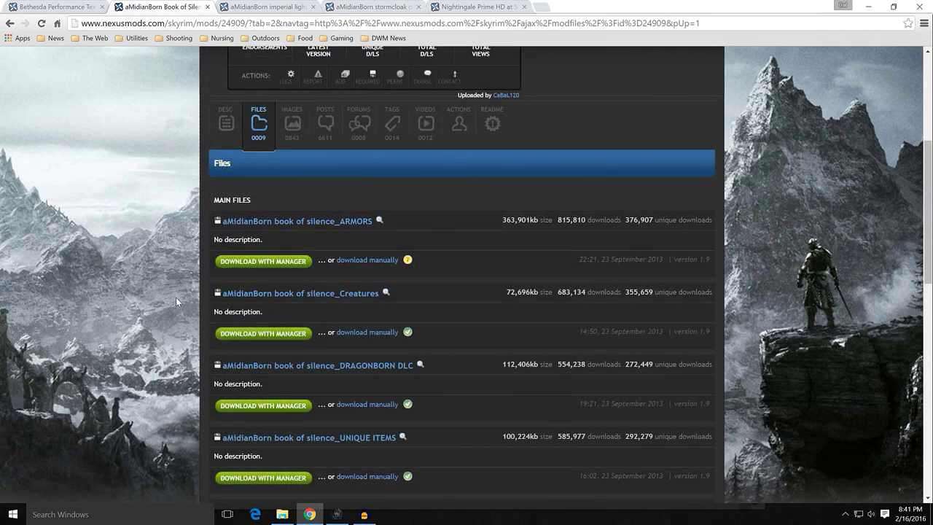
scroll(175, 298, "up", 2)
scroll(176, 301, "up", 2)
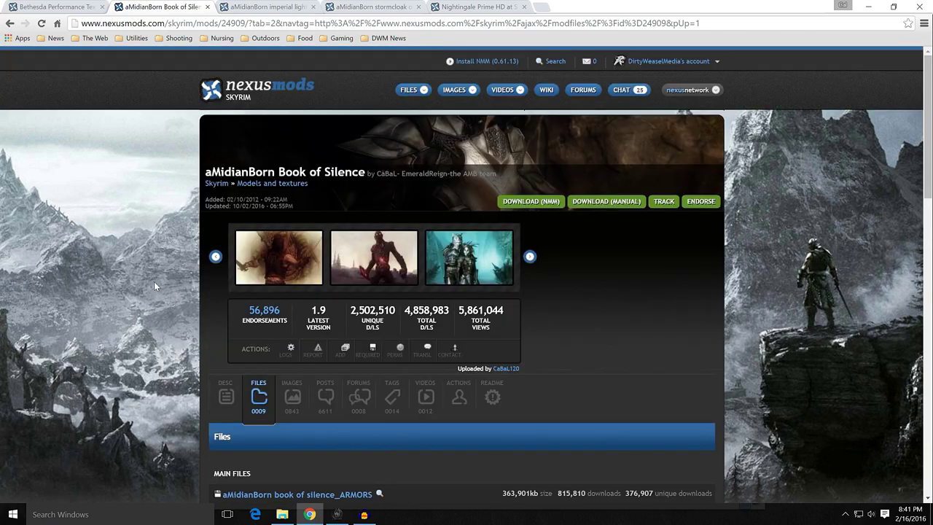
left_click(271, 10)
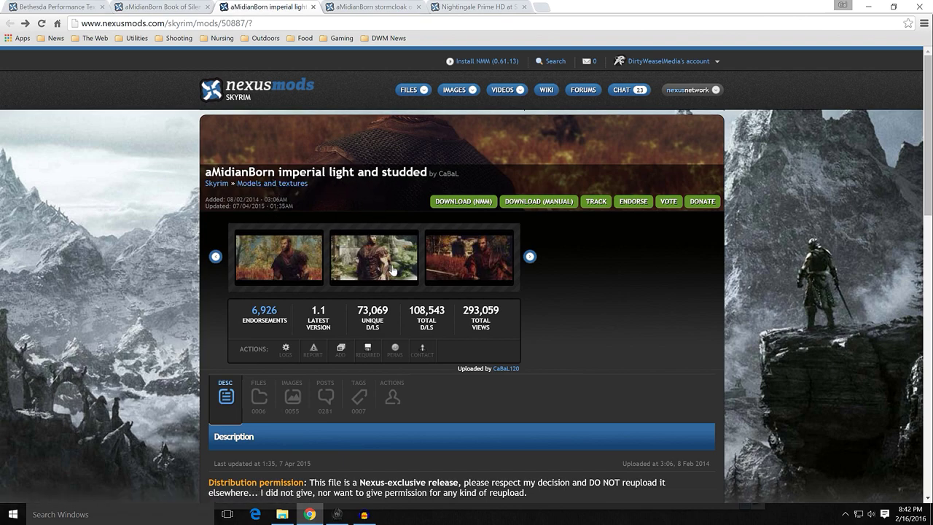
Step: Recheck the Book of Silence page, and skim the description of the aMidianBorn imperial light and studded mod
left_click(155, 10)
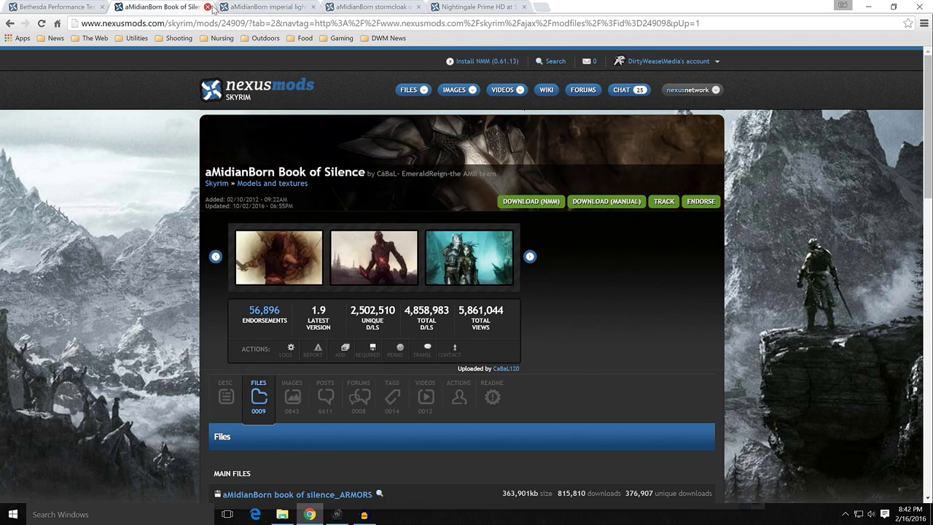
left_click(270, 9)
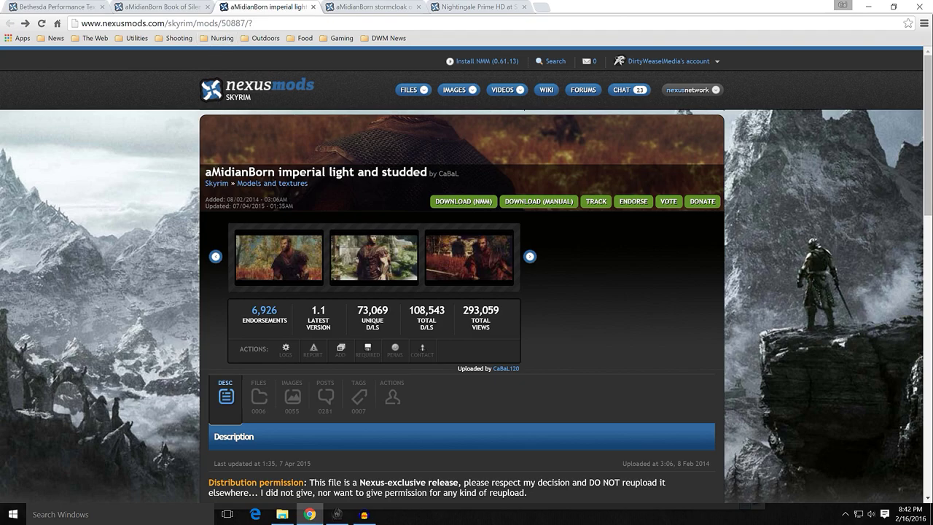
scroll(187, 226, "down", 3)
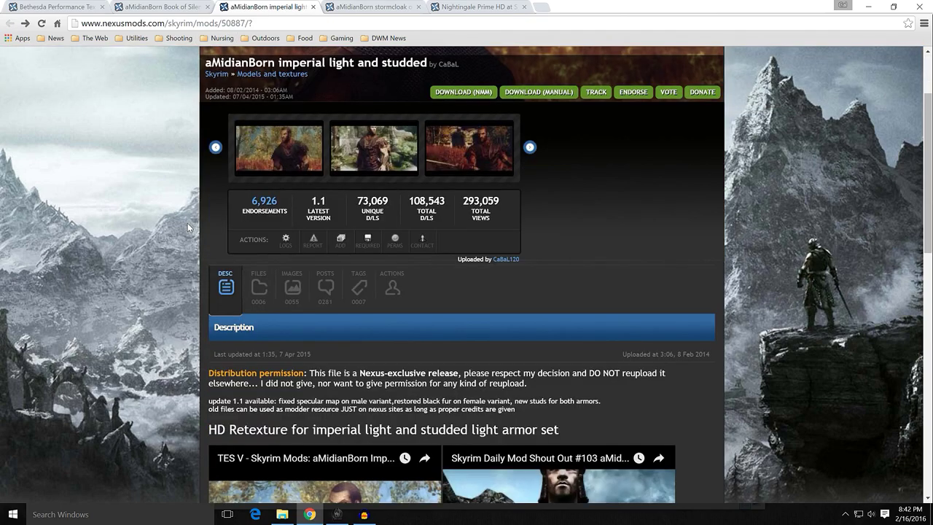
scroll(187, 223, "down", 2)
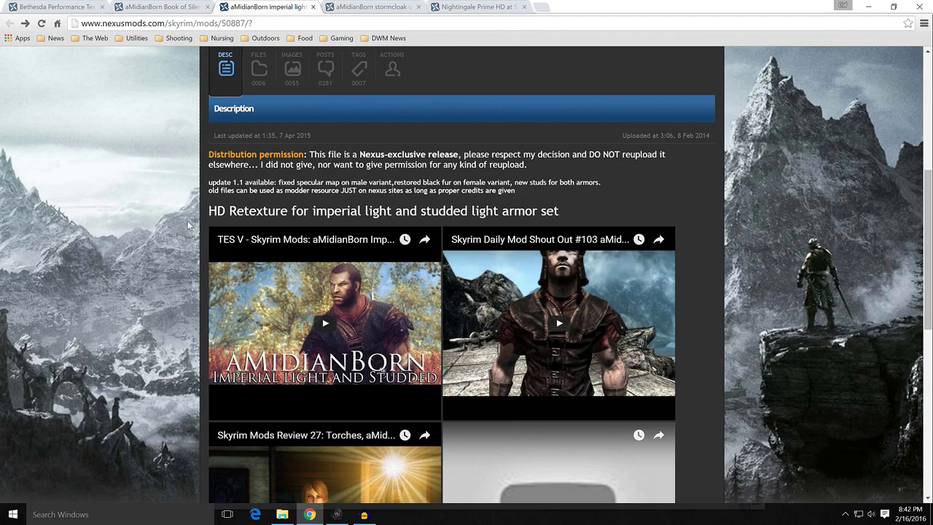
scroll(191, 248, "up", 4)
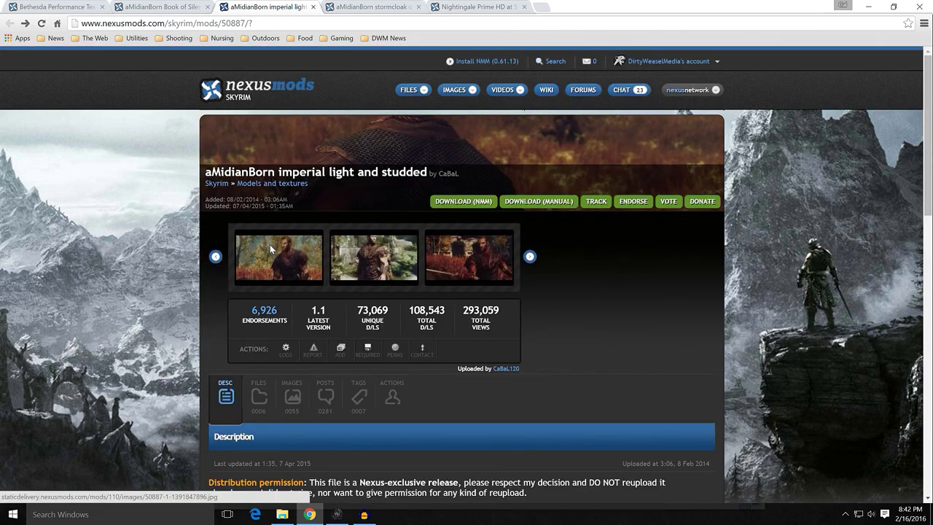
Step: View the first two preview images of the imperial light and studded mod, and review its 1k, 2k and 4k files
left_click(270, 245)
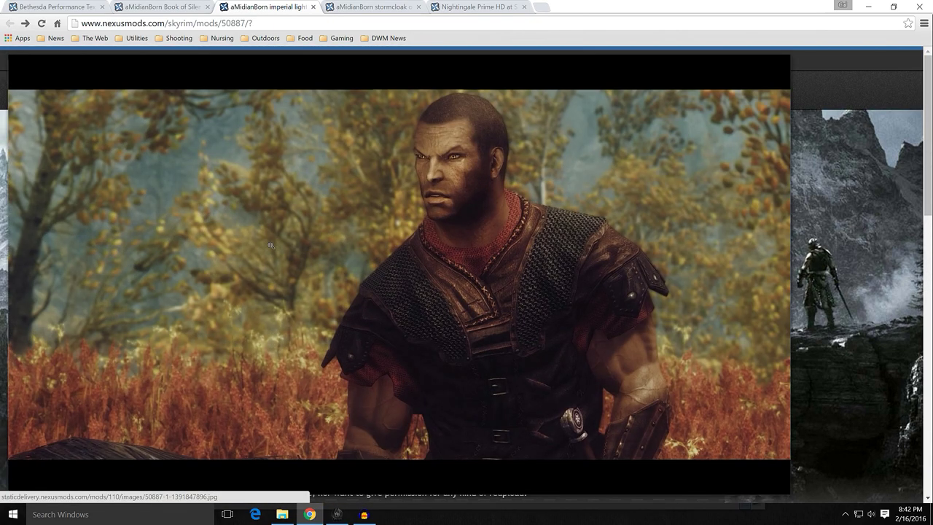
left_click(269, 245)
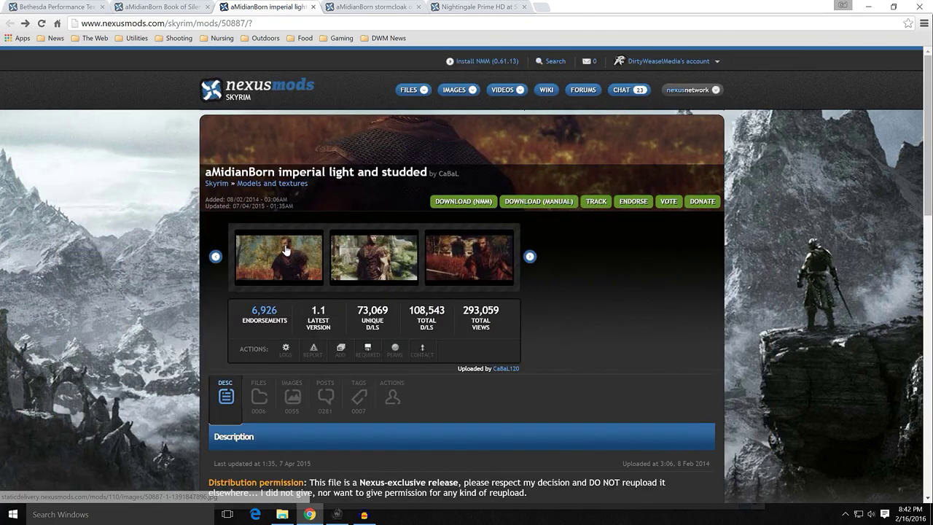
left_click(379, 246)
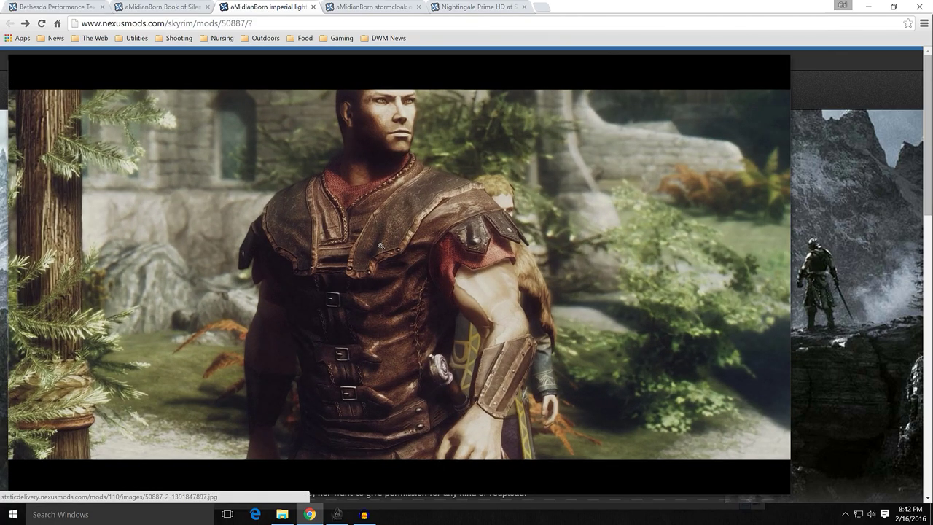
left_click(380, 248)
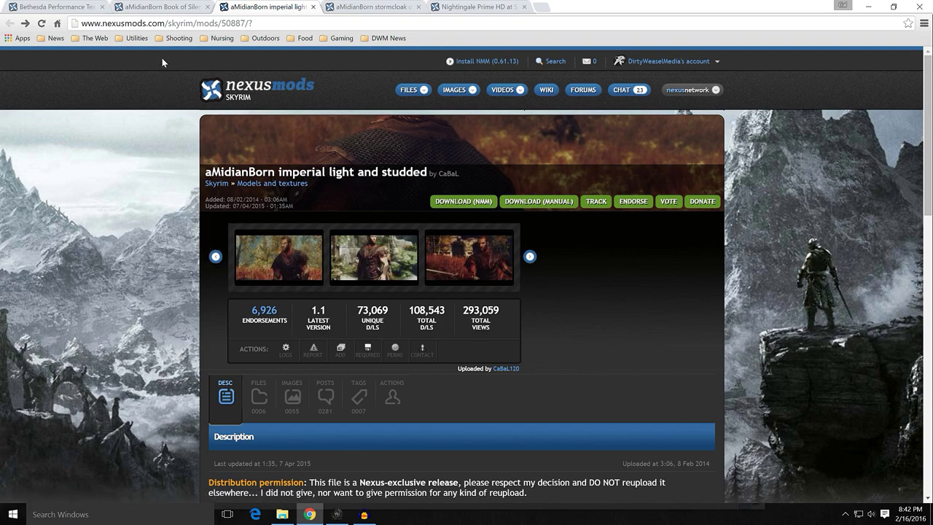
scroll(204, 295, "down", 2)
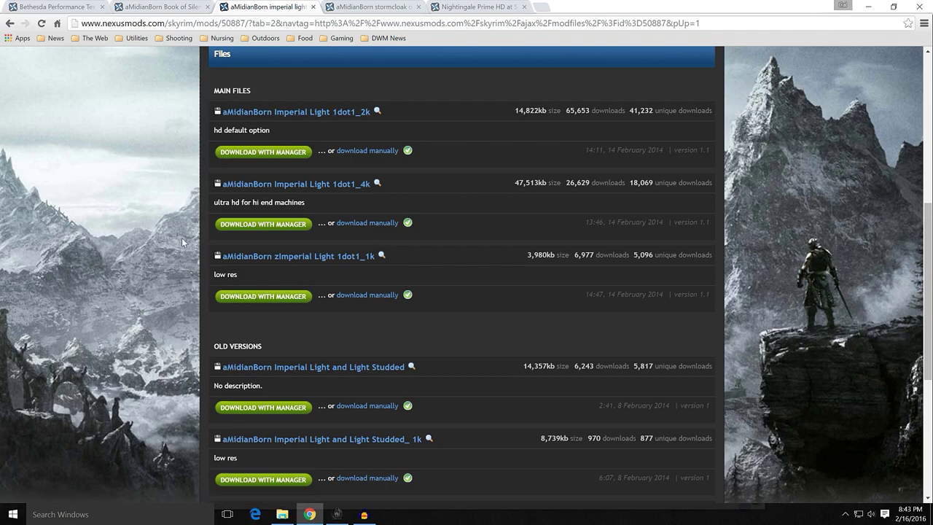
scroll(182, 238, "up", 5)
Step: Switch to the aMidianBorn stormcloak officer armour page, view its second preview image and skim the description
key("ctrl+Tab")
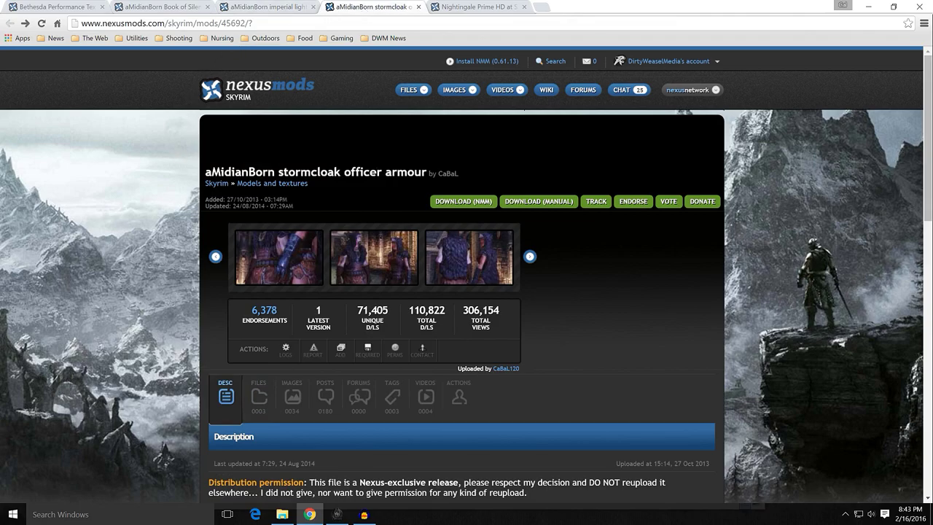
left_click(370, 242)
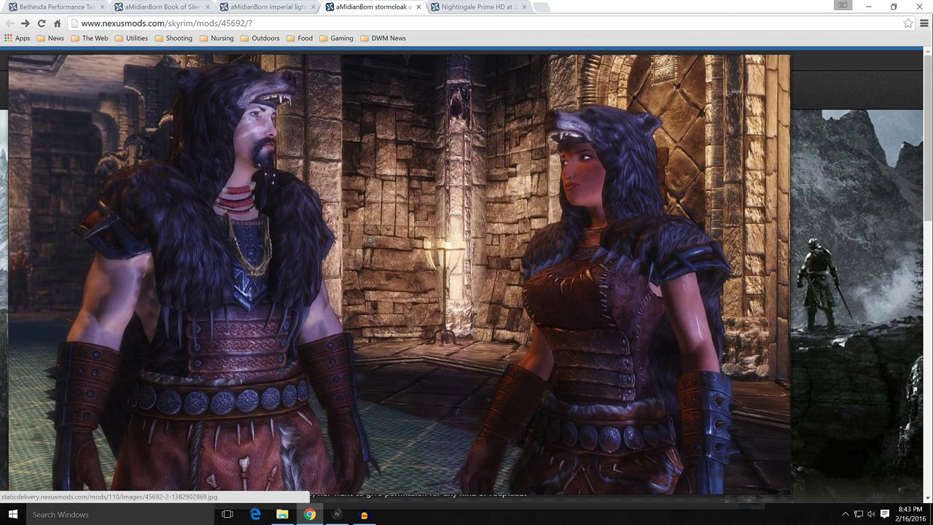
left_click(369, 240)
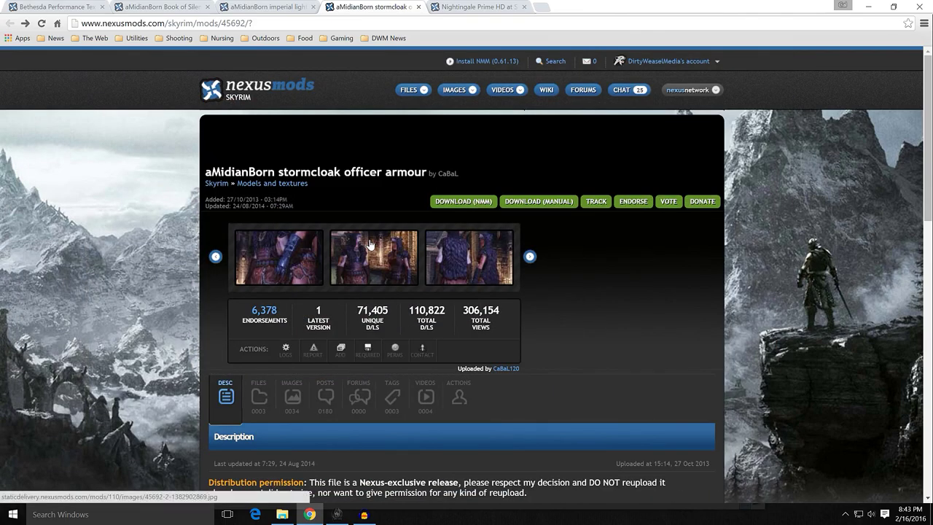
left_click(167, 9)
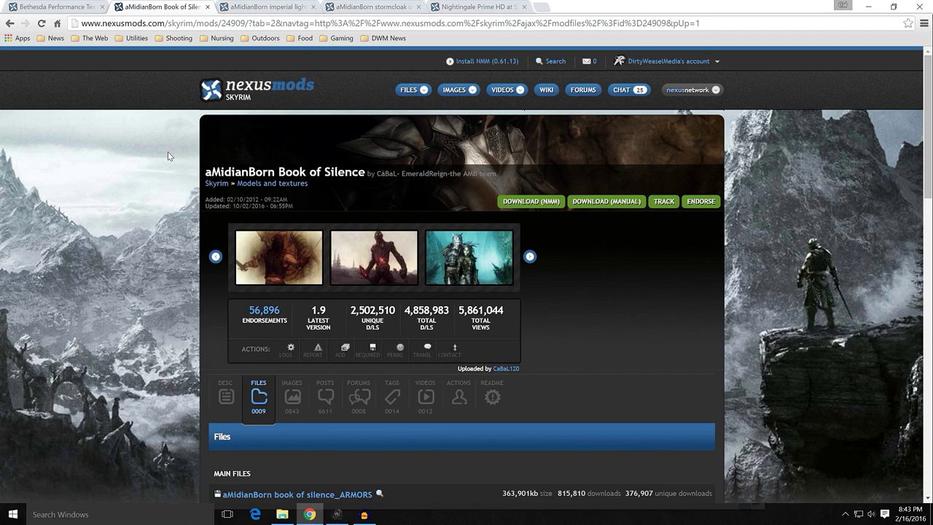
key("ctrl+Tab")
key("ctrl+Tab")
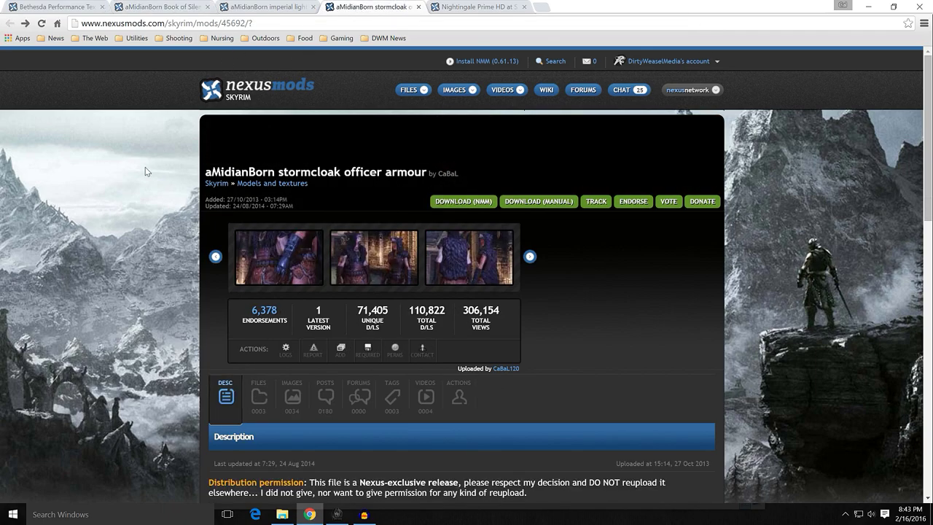
scroll(153, 206, "down", 3)
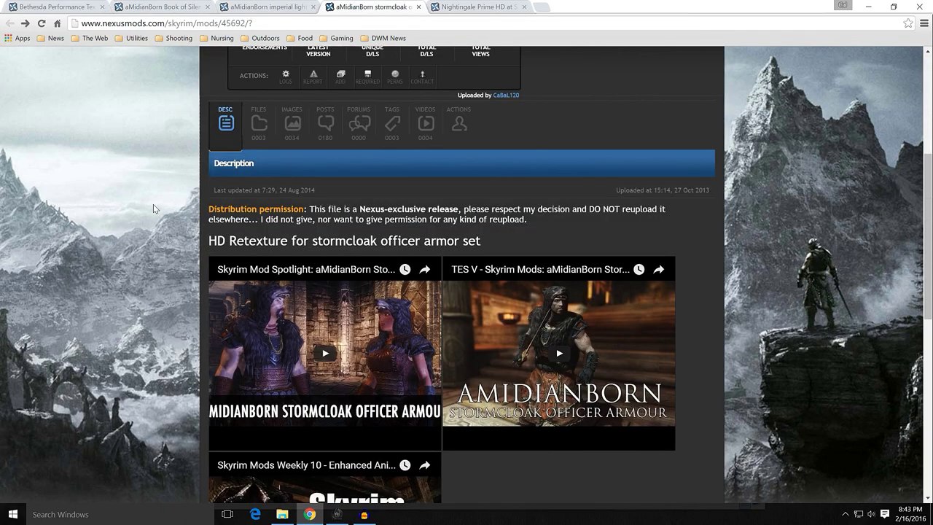
scroll(153, 208, "up", 1)
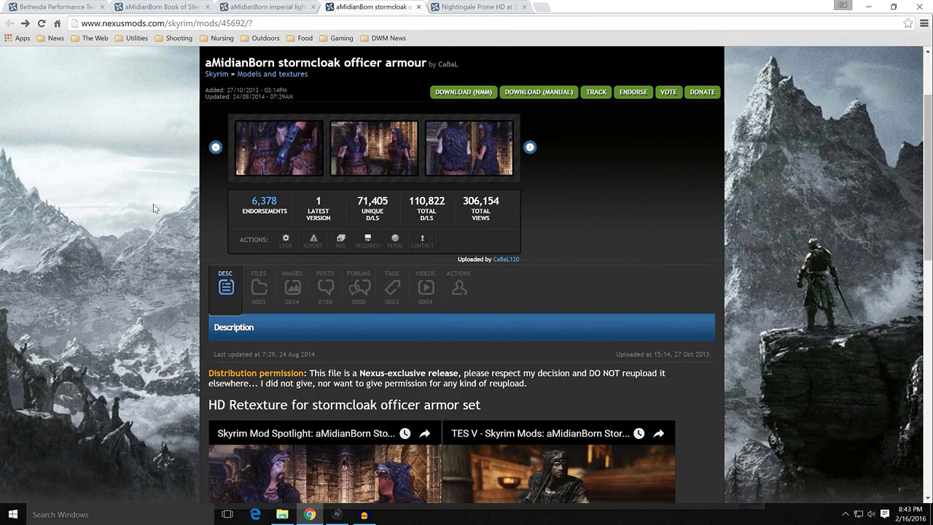
Step: Open the stormcloak officer armour files list and compare its main, LOW and ULTRA files, checking the armour's preview image
left_click(259, 288)
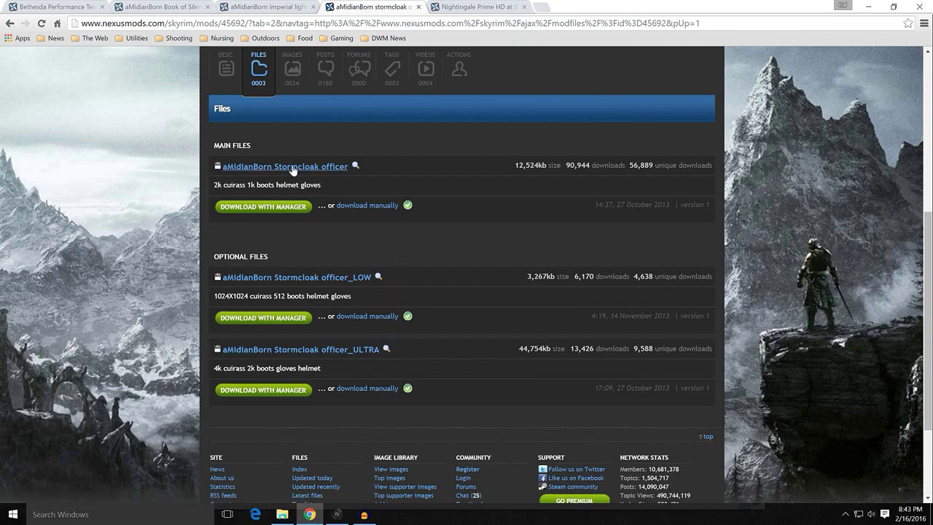
scroll(187, 183, "up", 2)
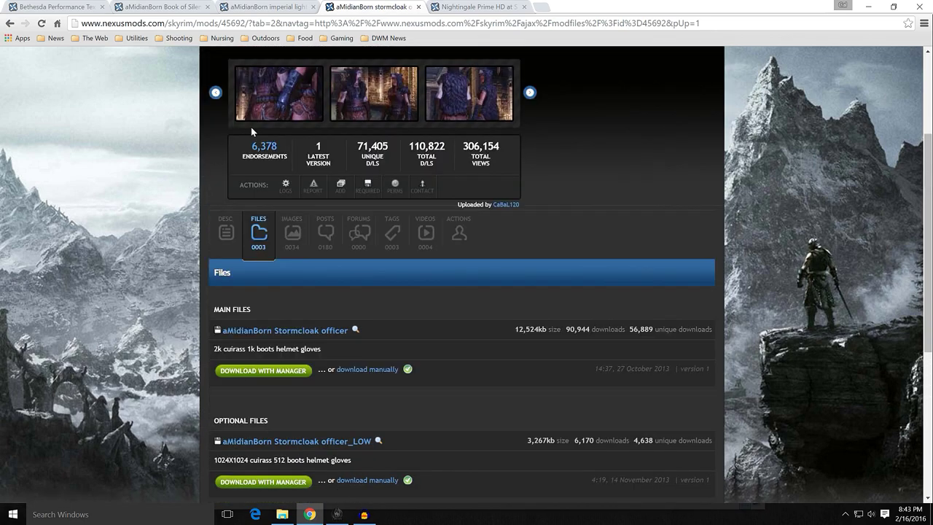
left_click(402, 99)
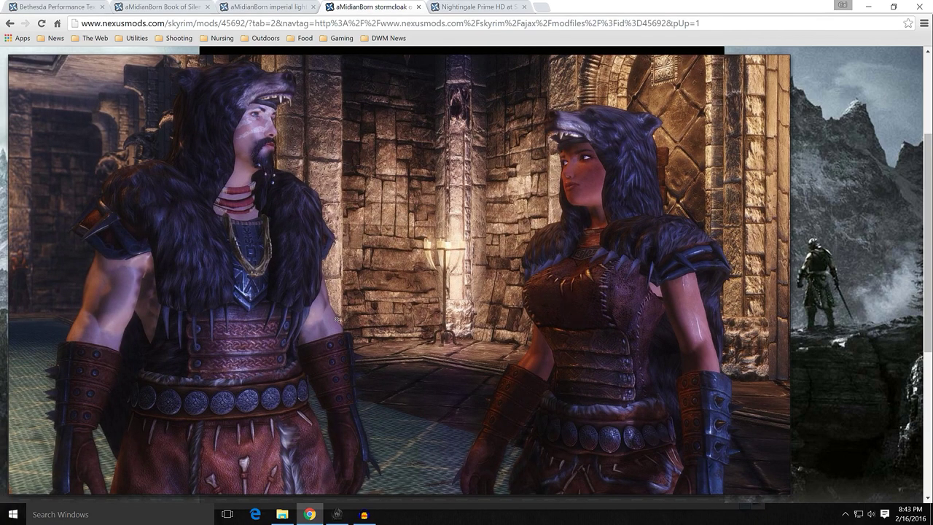
left_click(336, 312)
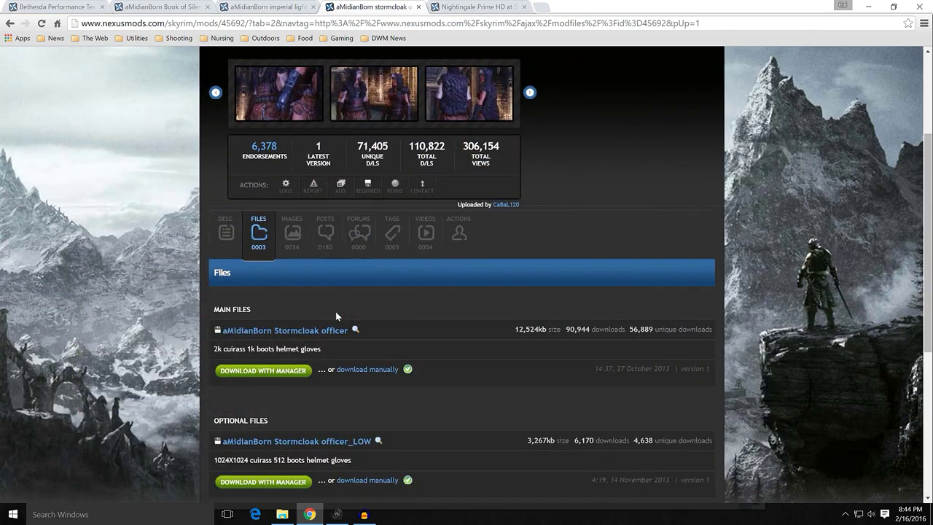
scroll(181, 310, "down", 3)
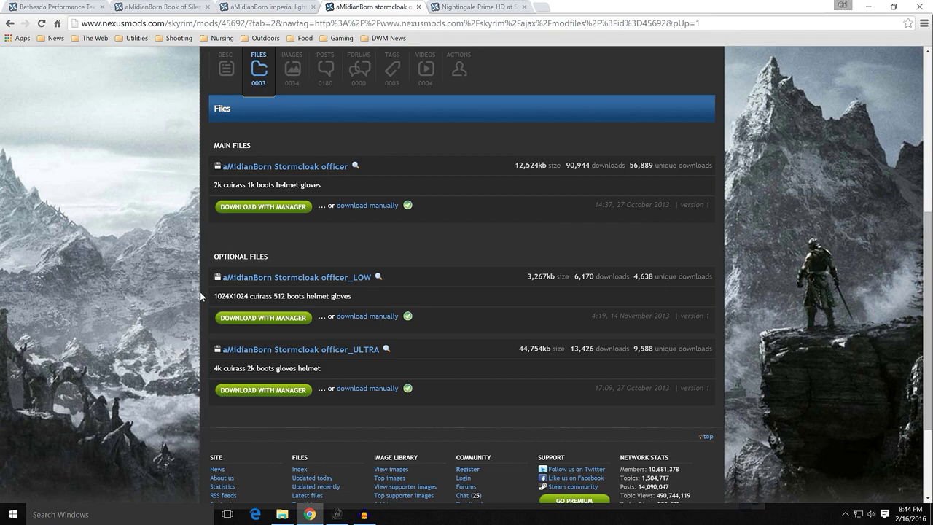
scroll(199, 291, "up", 1)
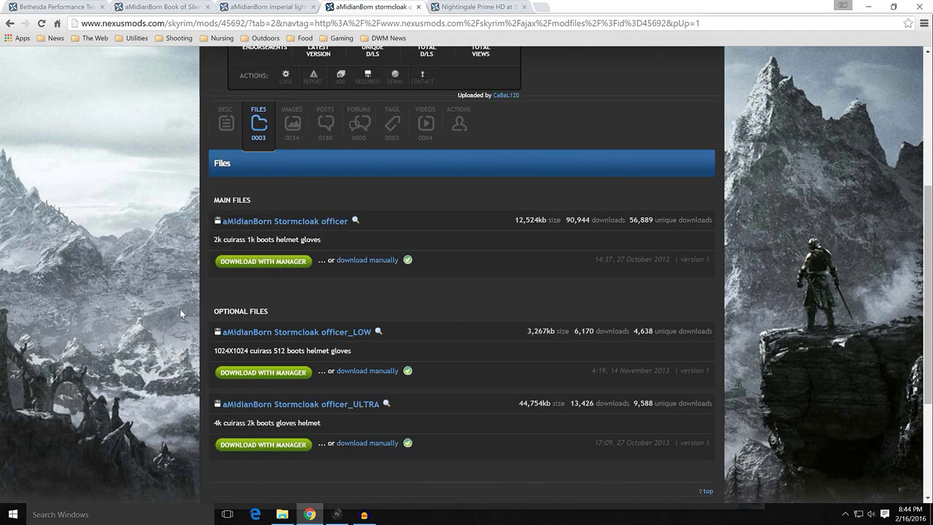
scroll(182, 299, "up", 3)
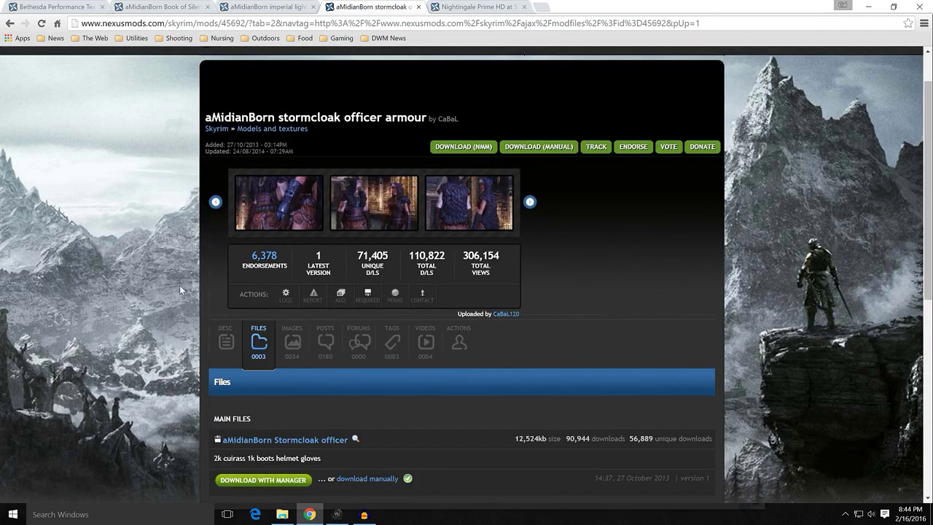
scroll(176, 282, "down", 4)
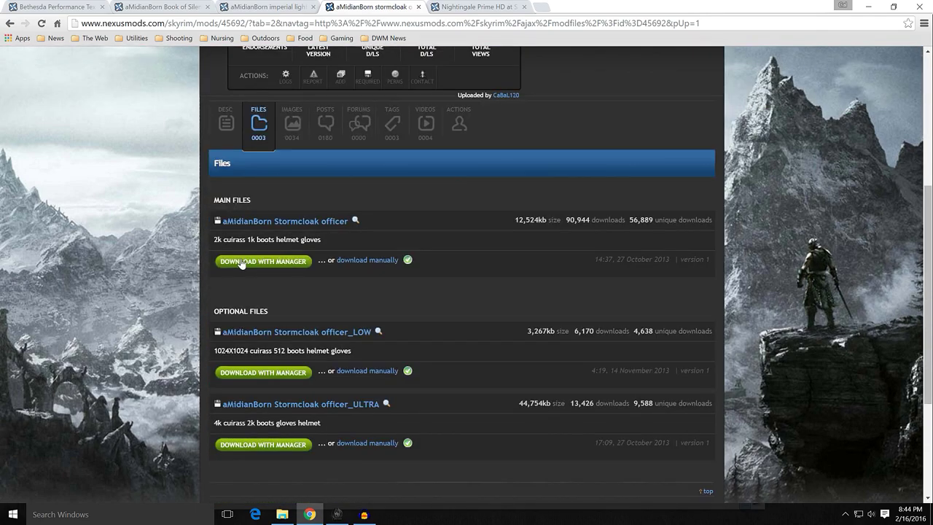
Step: Minimize the browser, close the aMidian folder window, and switch to Skyrim Mod Organizer
left_click(865, 9)
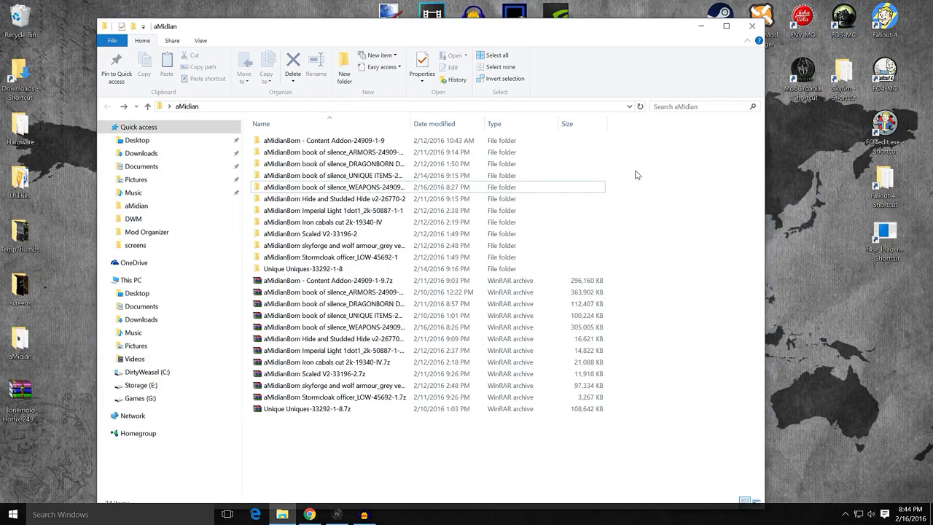
left_click(753, 27)
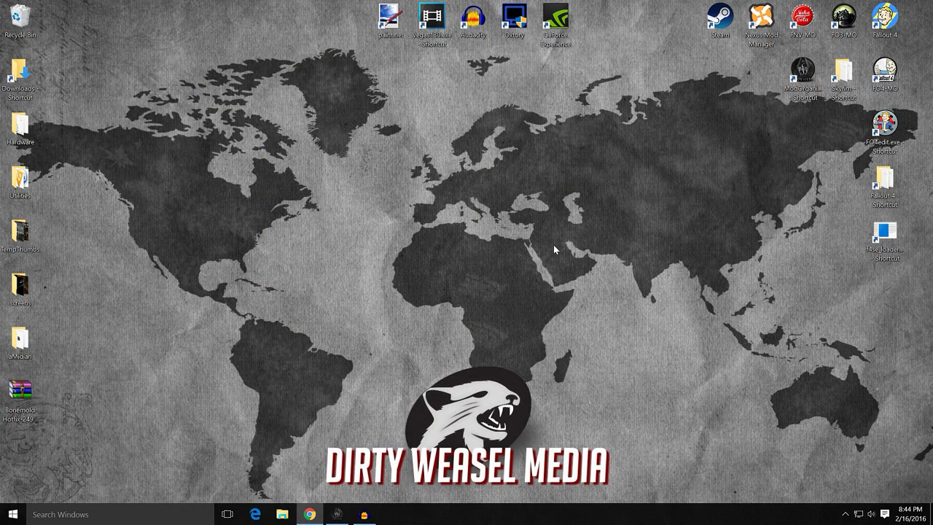
left_click(339, 515)
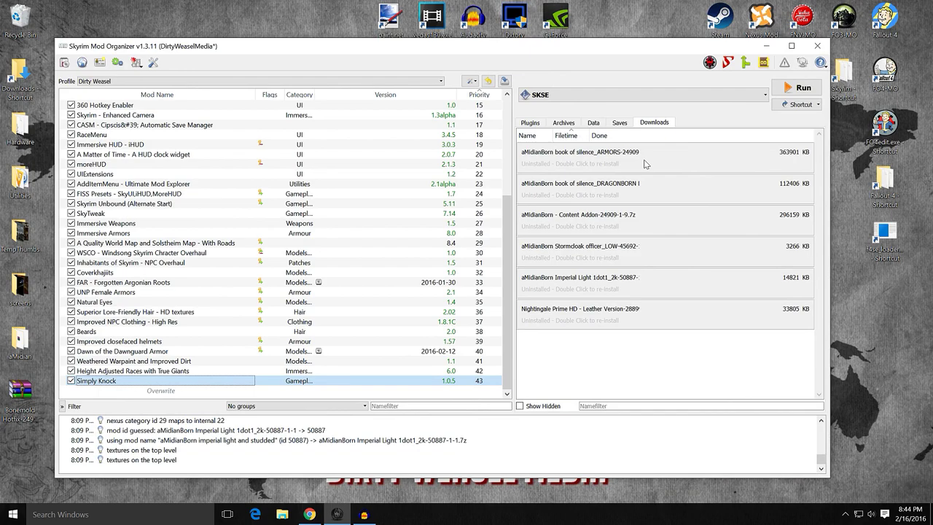
Step: Start installing the downloaded aMidianBorn book of silence_ARMORS archive and enlarge its installer window to show the full options and preview image
double_click(598, 167)
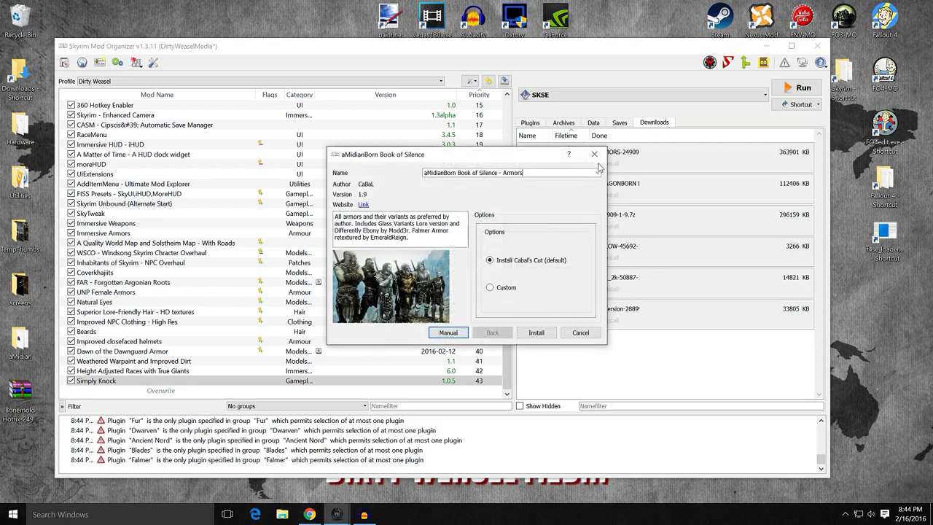
left_click_drag(495, 161, 193, 70)
left_click_drag(101, 251, 98, 490)
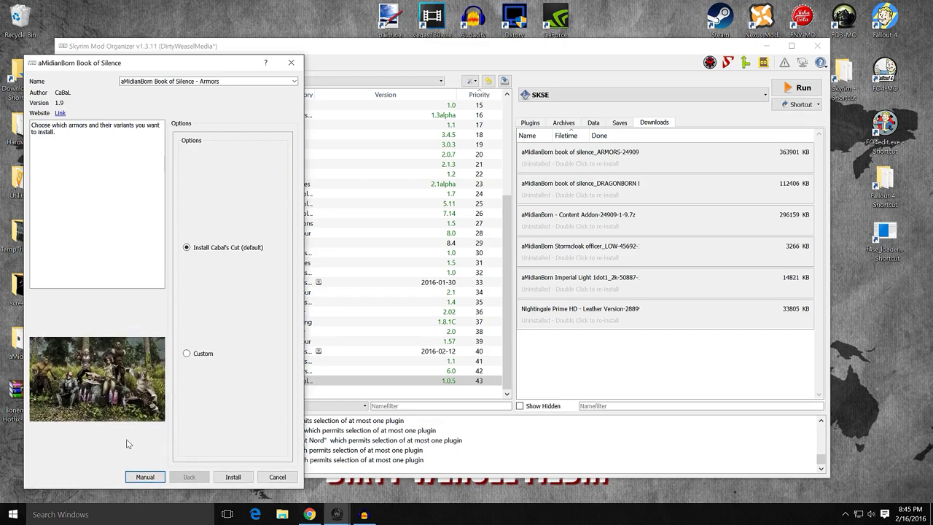
left_click_drag(306, 258, 533, 258)
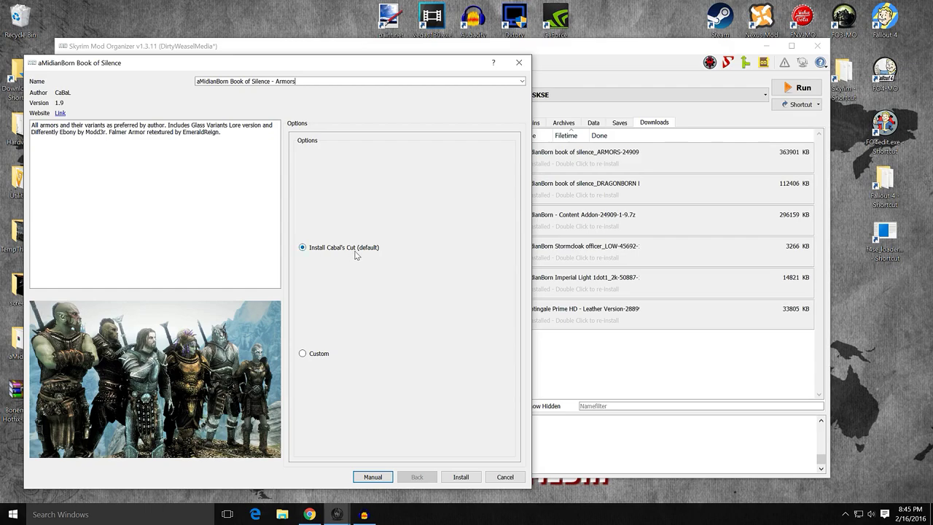
Step: Choose the Custom installation, look over the available armor variants, and narrow the installer window to uncover the downloads list
left_click(314, 354)
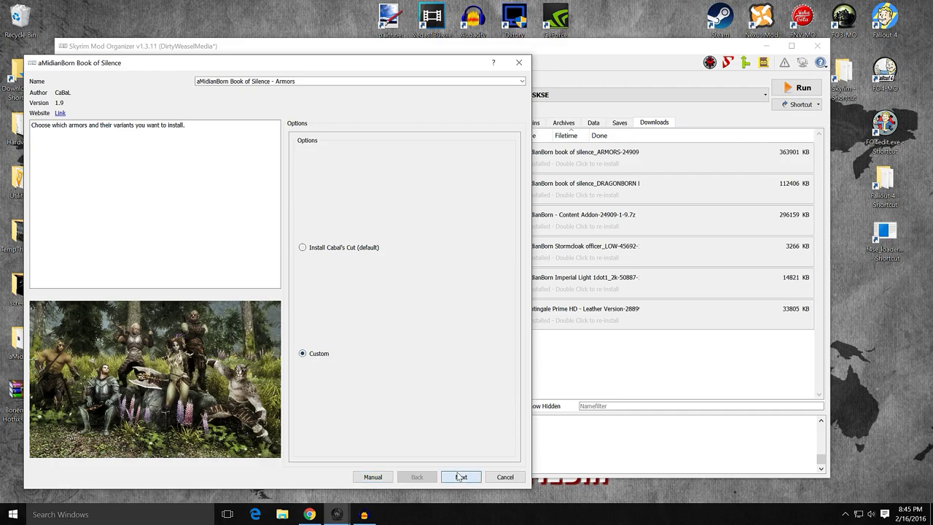
left_click(460, 477)
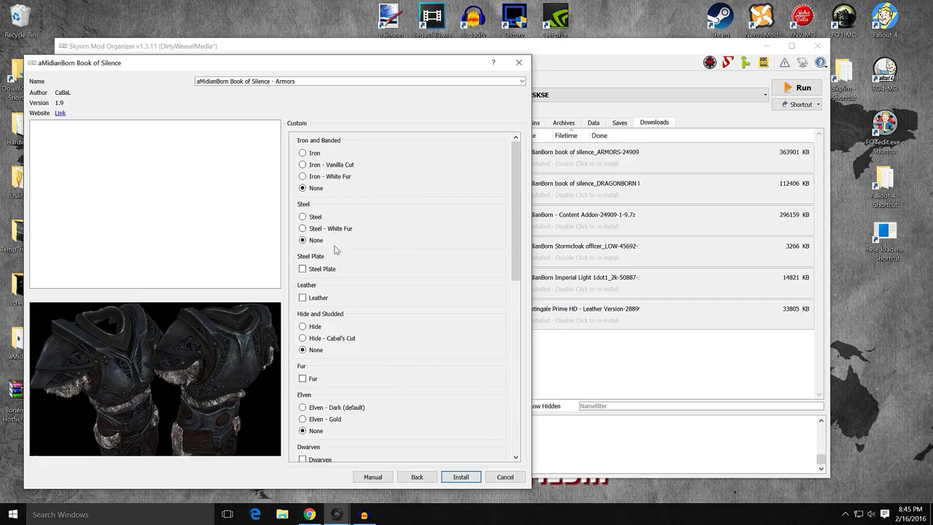
scroll(436, 211, "down", 3)
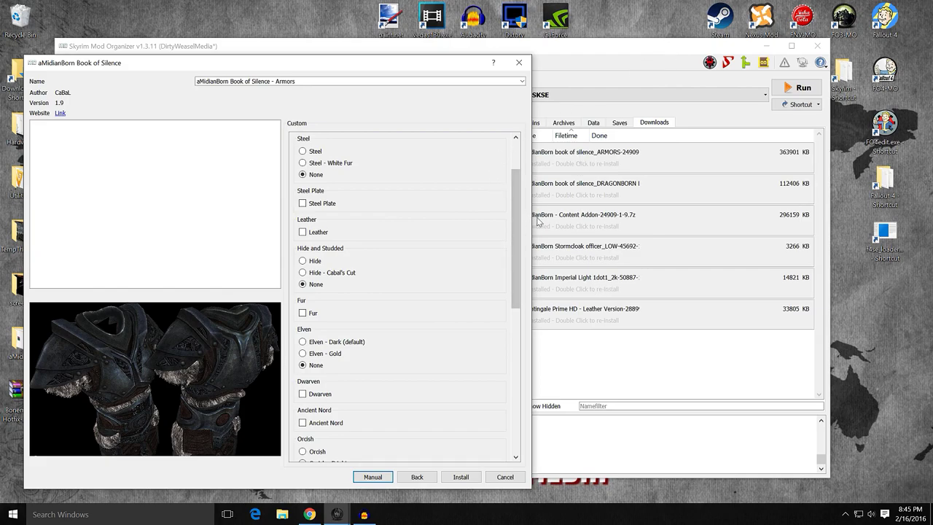
left_click_drag(531, 220, 509, 219)
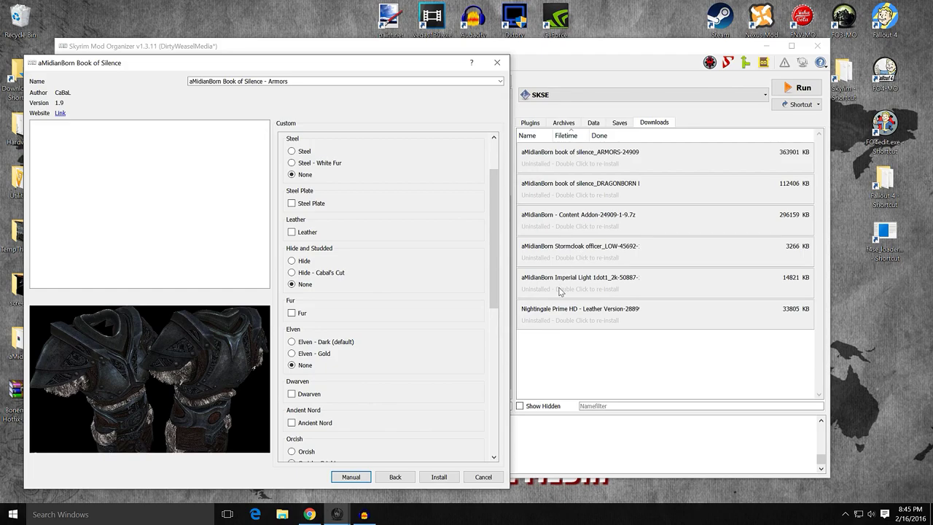
Step: Choose the Iron - Vanilla Cut variant for iron and banded armor and the Steel variant for steel armor
scroll(492, 174, "up", 3)
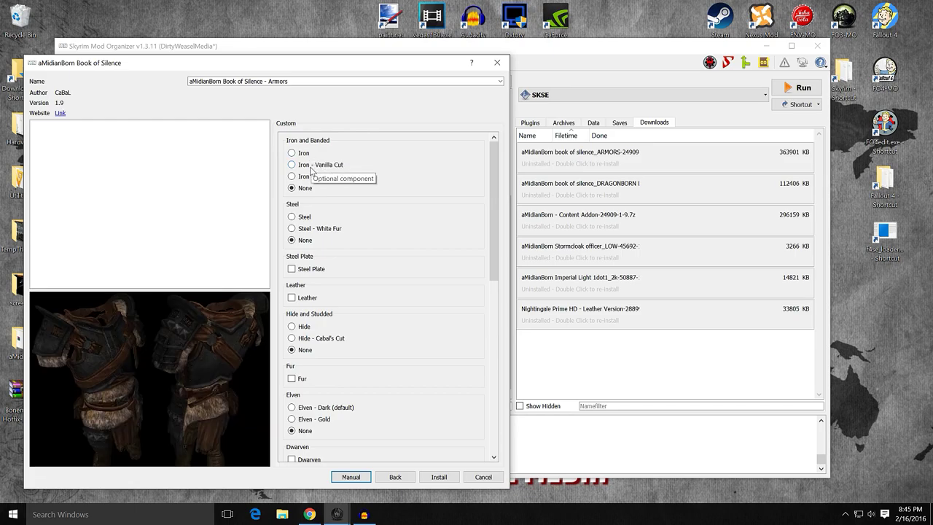
left_click(311, 171)
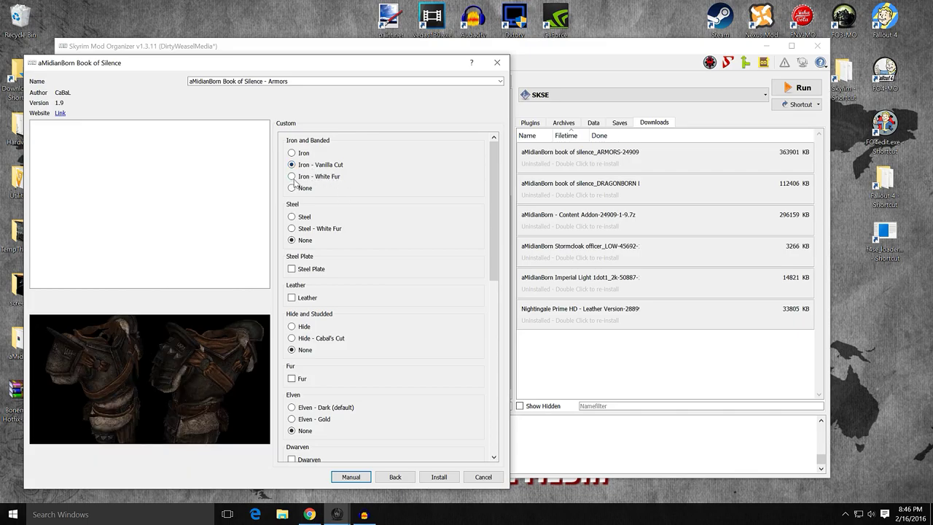
scroll(377, 204, "down", 3)
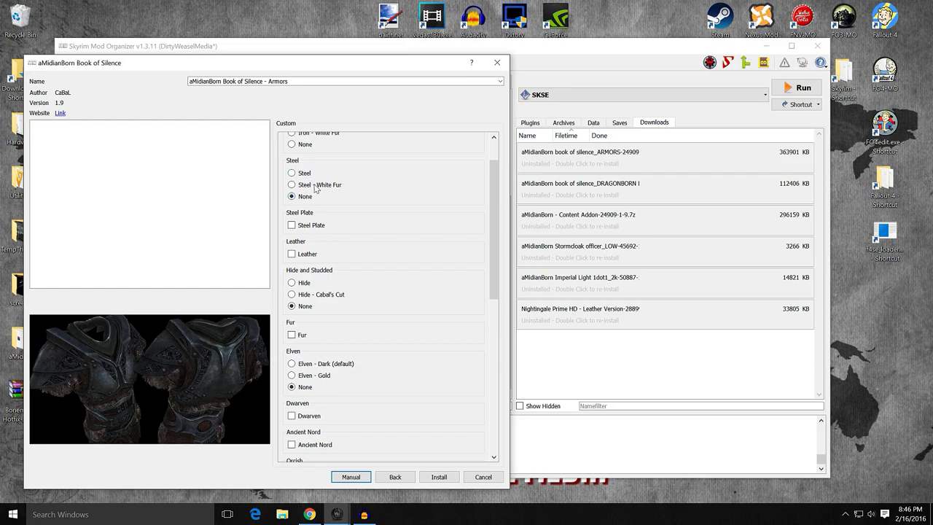
scroll(396, 192, "up", 1)
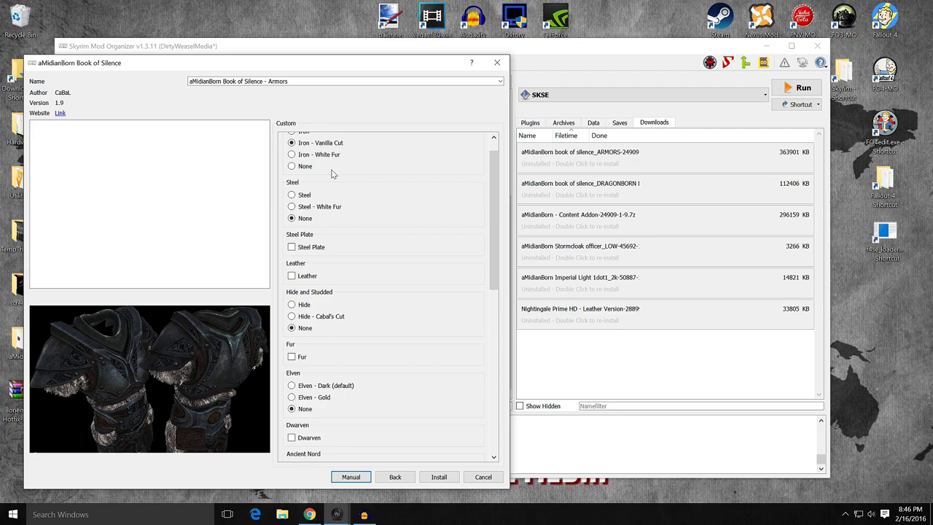
scroll(334, 175, "down", 1)
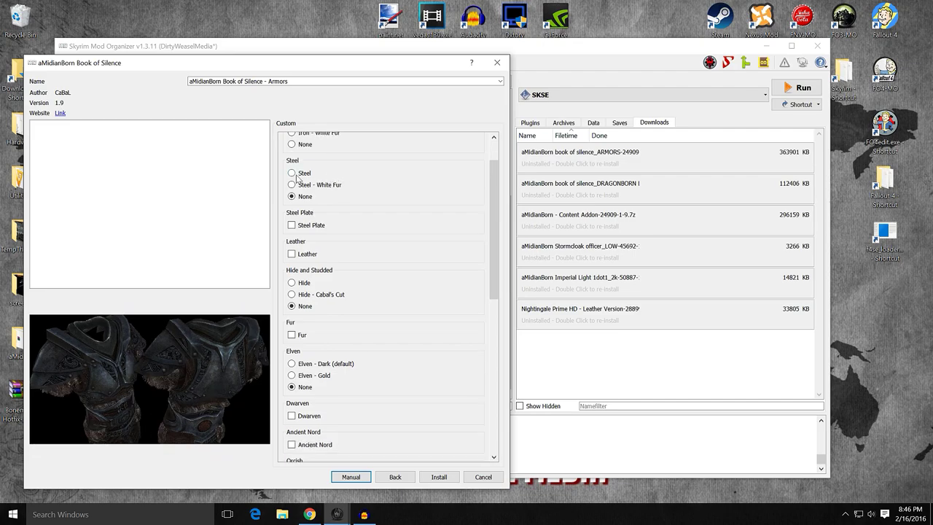
left_click(299, 176)
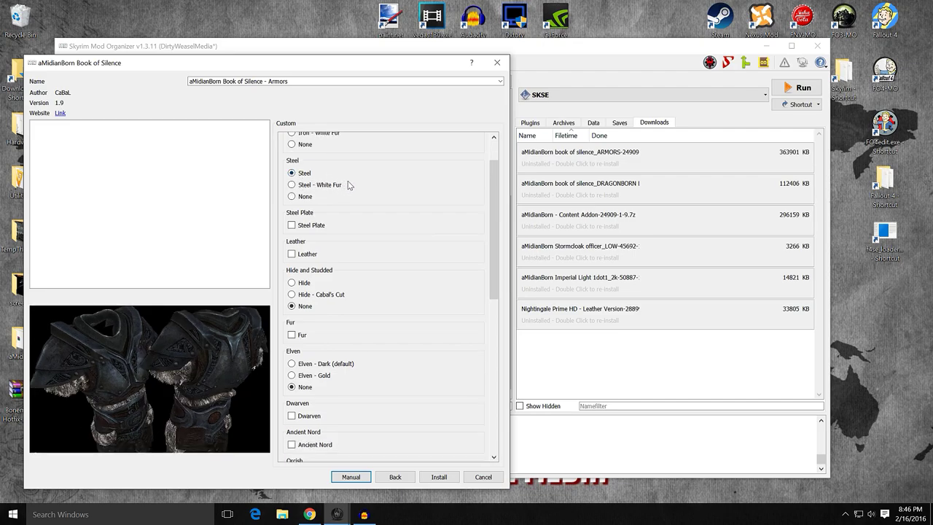
Step: Include the Steel Plate, Leather and Fur armors, and choose Hide - Cabal's Cut for hide and studded armor
scroll(348, 185, "down", 2)
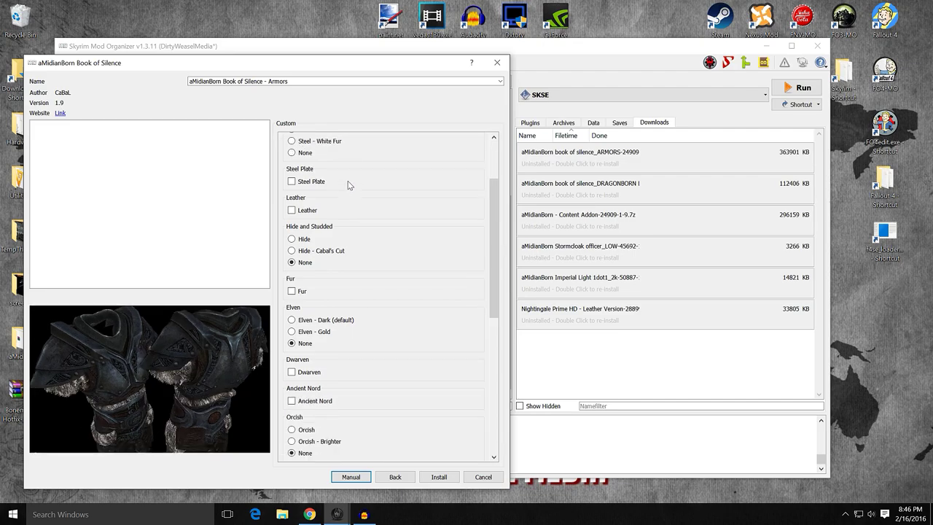
left_click(292, 181)
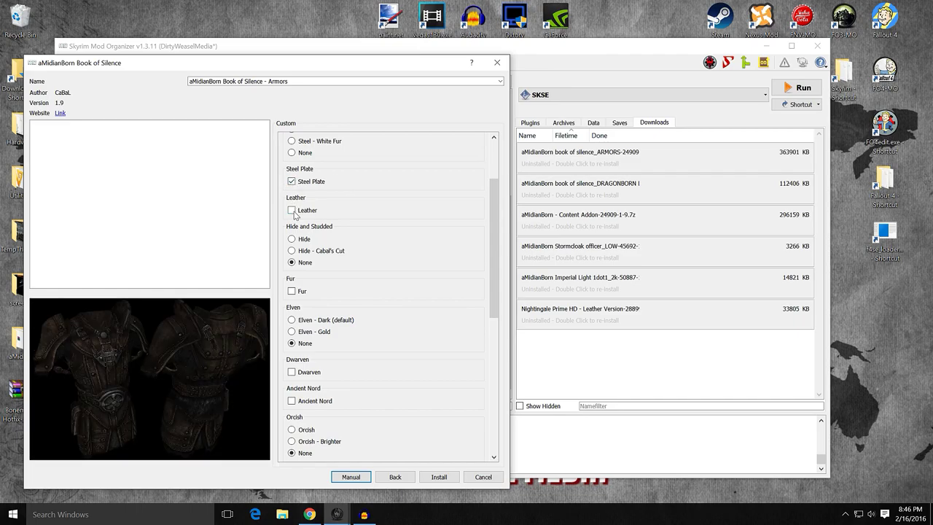
left_click(293, 210)
scroll(371, 214, "down", 2)
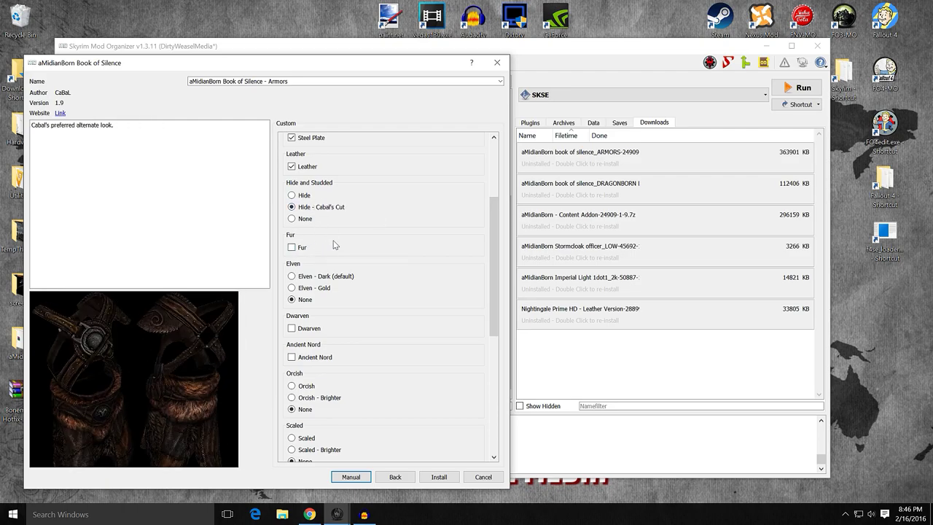
left_click(292, 248)
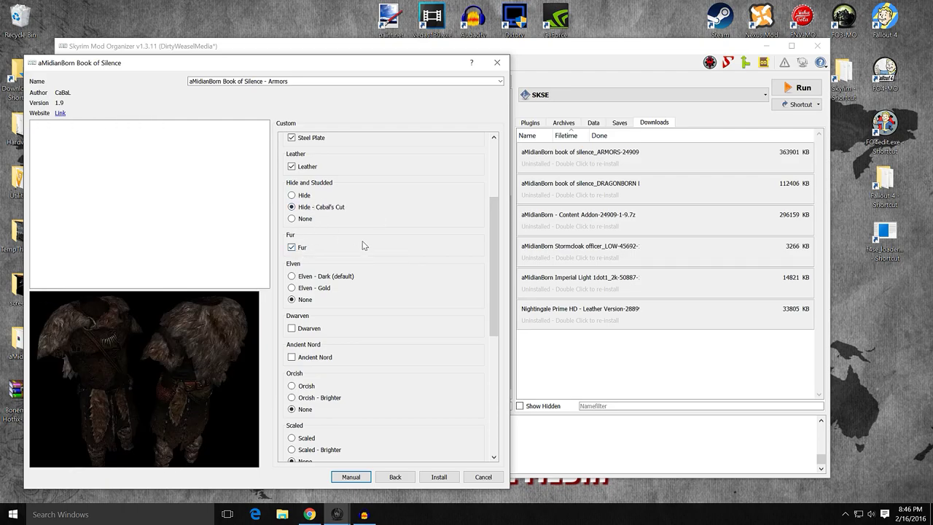
Step: Choose Elven - Dark (default) for the elven armor and include the Dwarven and Ancient Nord armors
scroll(364, 246, "down", 4)
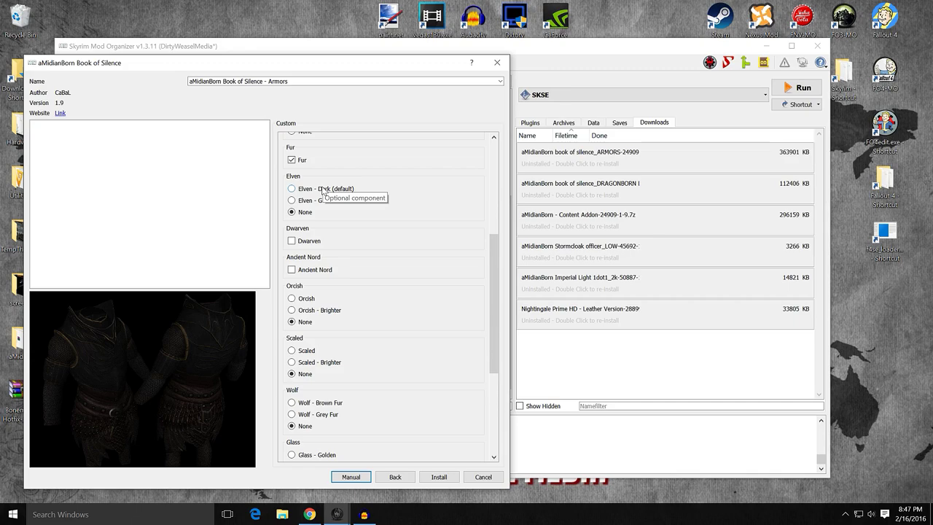
left_click(323, 190)
left_click(292, 243)
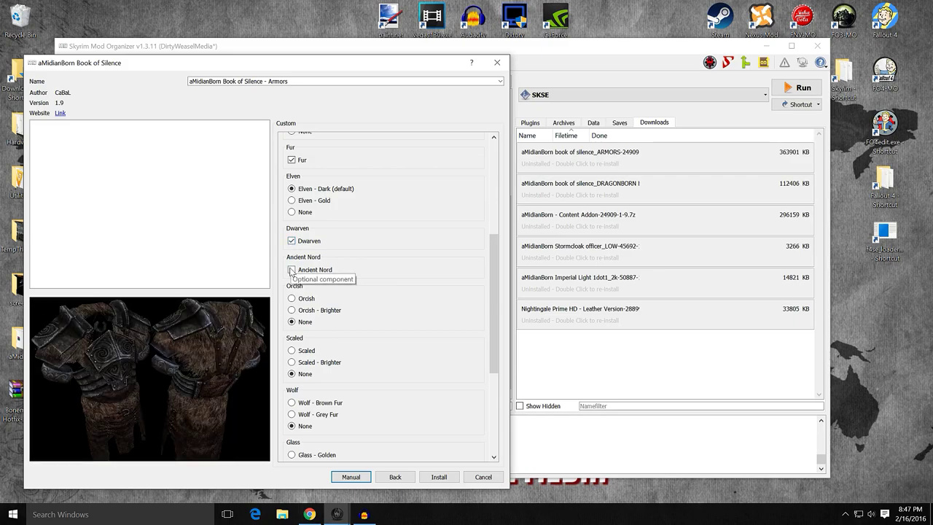
left_click(292, 270)
Step: Choose the Orcish variant for orcish armor and Scaled - Brighter for scaled armor
scroll(374, 263, "down", 2)
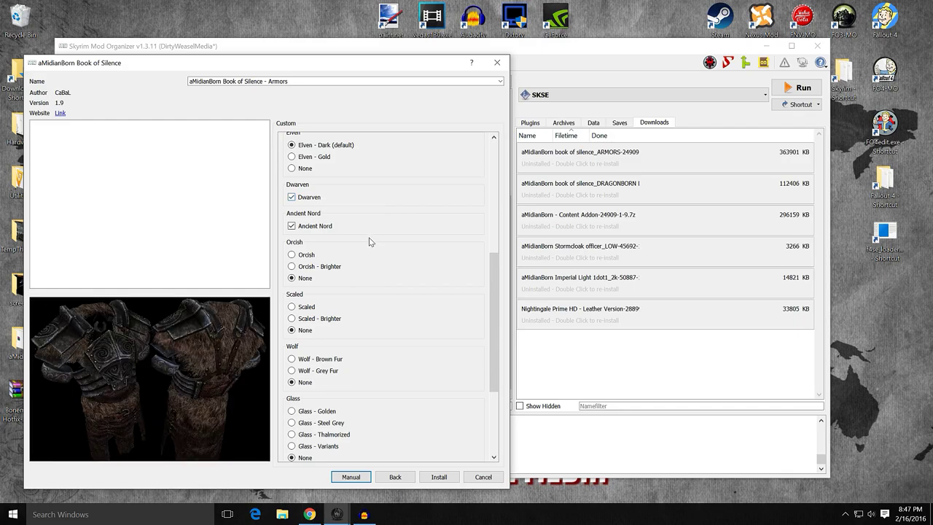
scroll(369, 239, "down", 2)
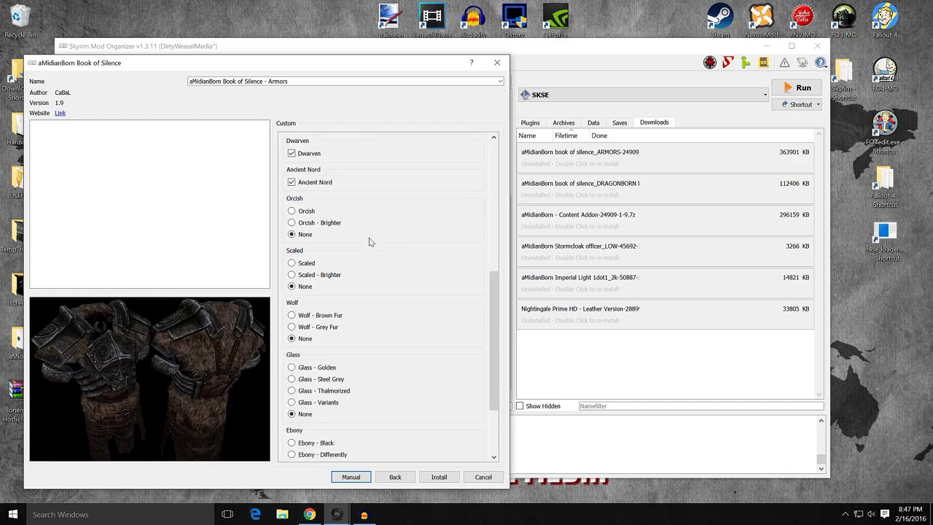
left_click(305, 216)
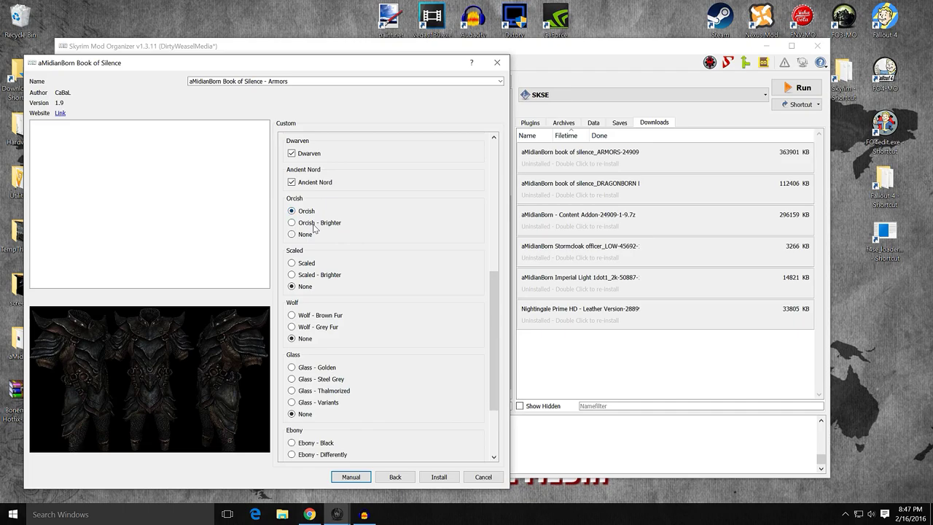
scroll(384, 237, "down", 2)
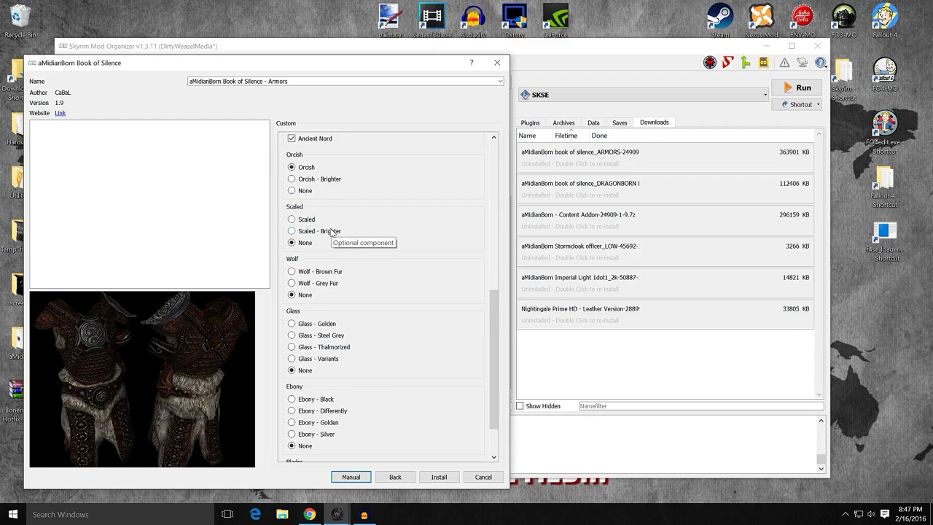
left_click(331, 234)
Step: Choose Wolf - Grey Fur for the wolf armor and, after comparing the glass variants, Glass - Steel Grey
scroll(342, 230, "down", 3)
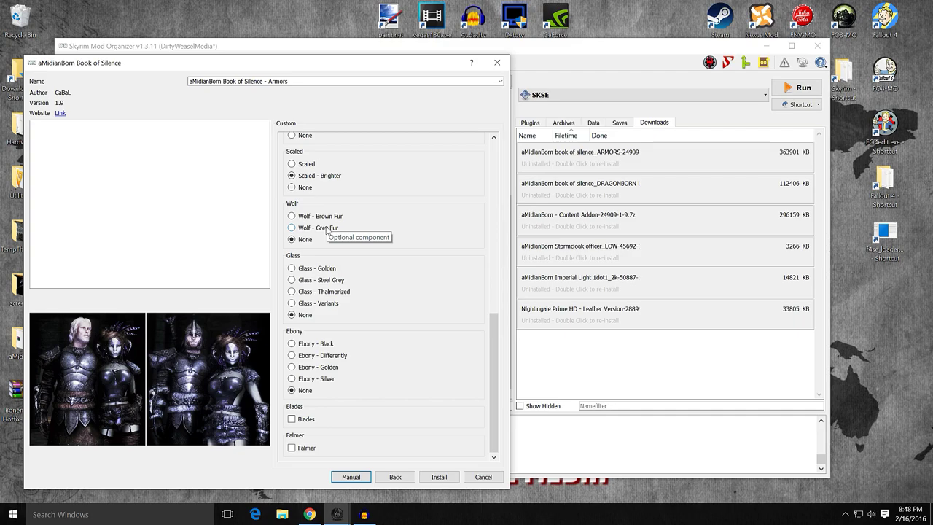
left_click(328, 231)
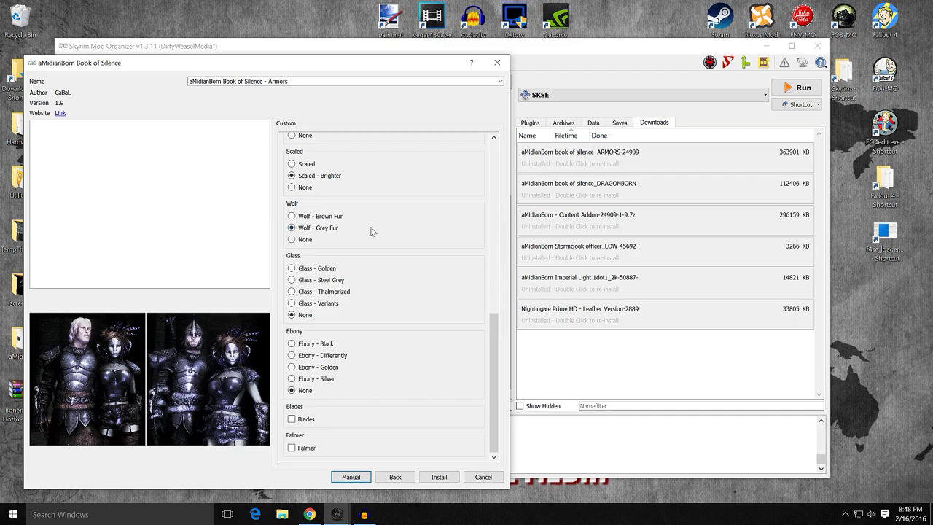
mouse_move(325, 265)
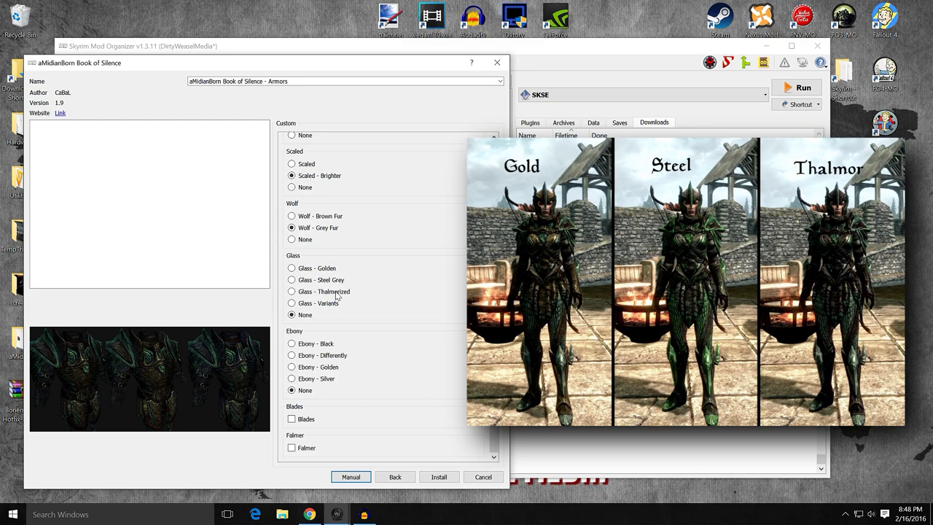
mouse_move(337, 307)
left_click(328, 283)
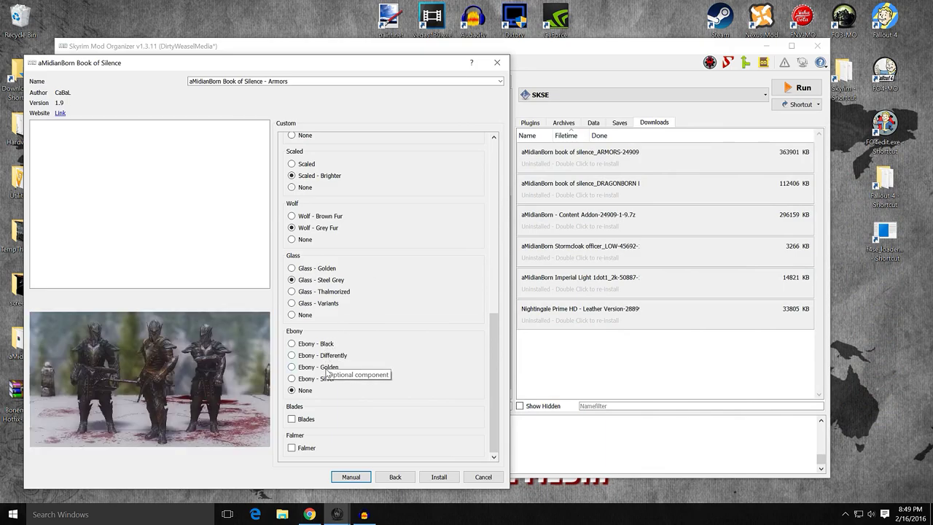
Step: Compare the ebony armor variants and their descriptions, and choose Ebony - Silver
mouse_move(325, 384)
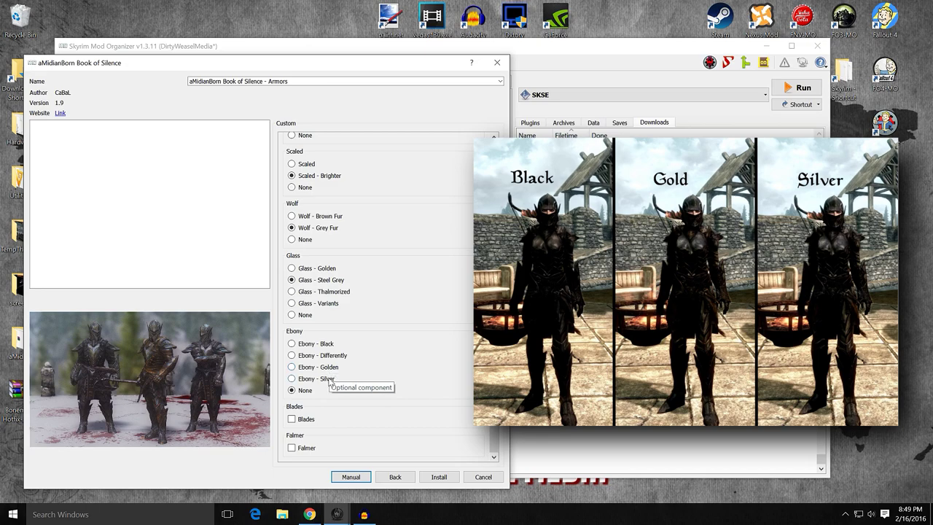
mouse_move(334, 359)
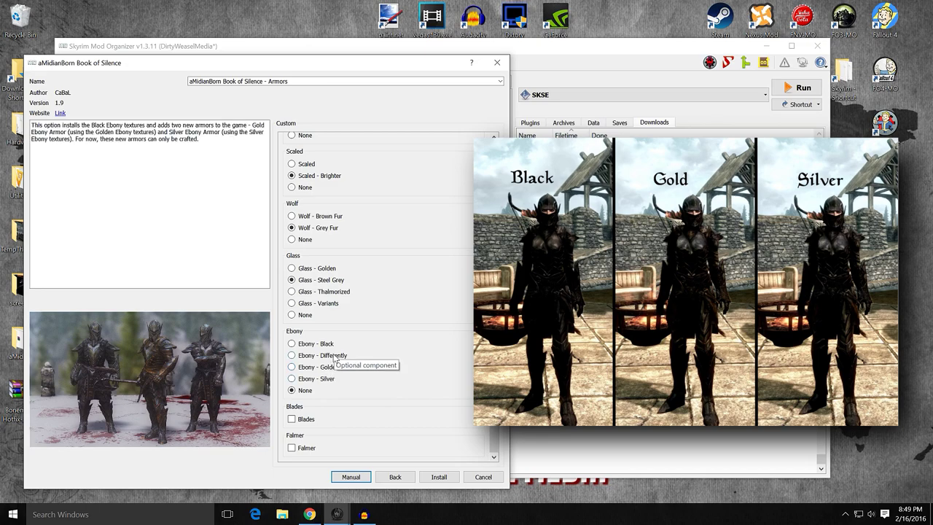
mouse_move(331, 309)
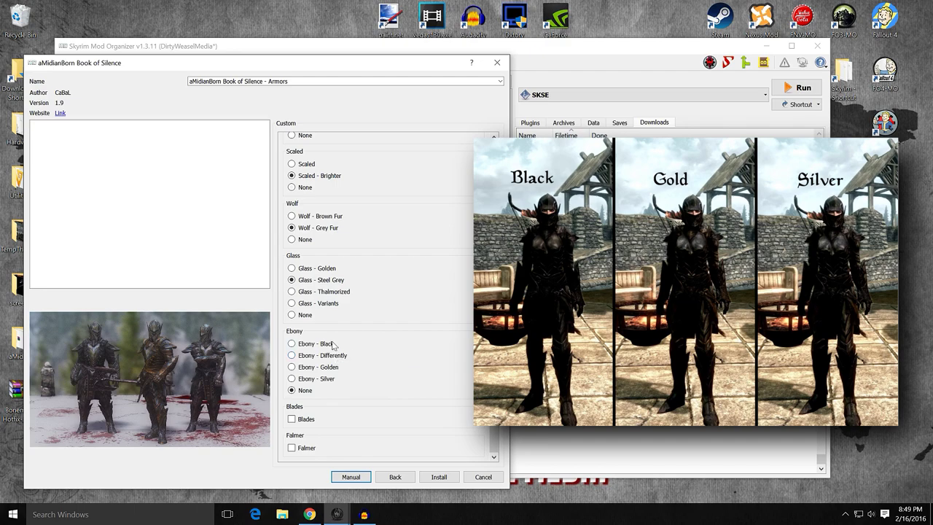
left_click(329, 382)
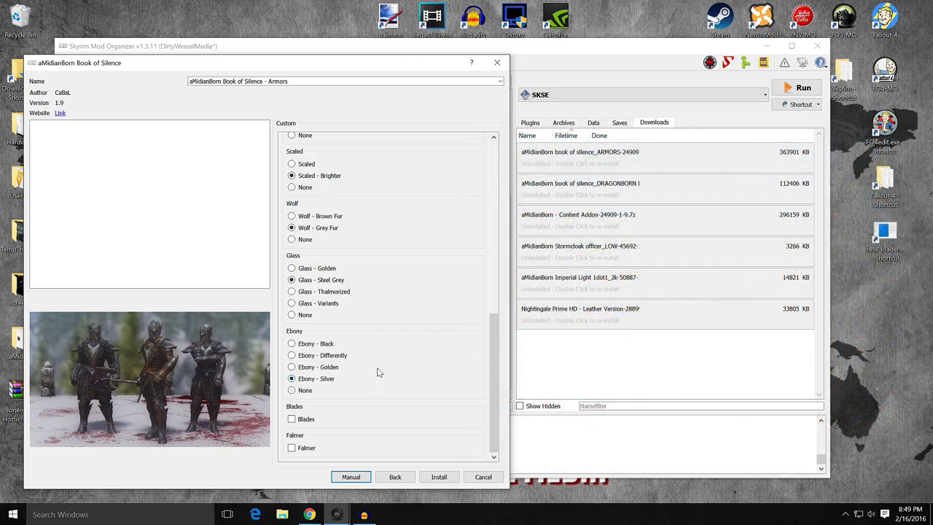
Step: Include the Blades and Falmer armors and install the selected Book of Silence armor textures
left_click(292, 419)
left_click(292, 447)
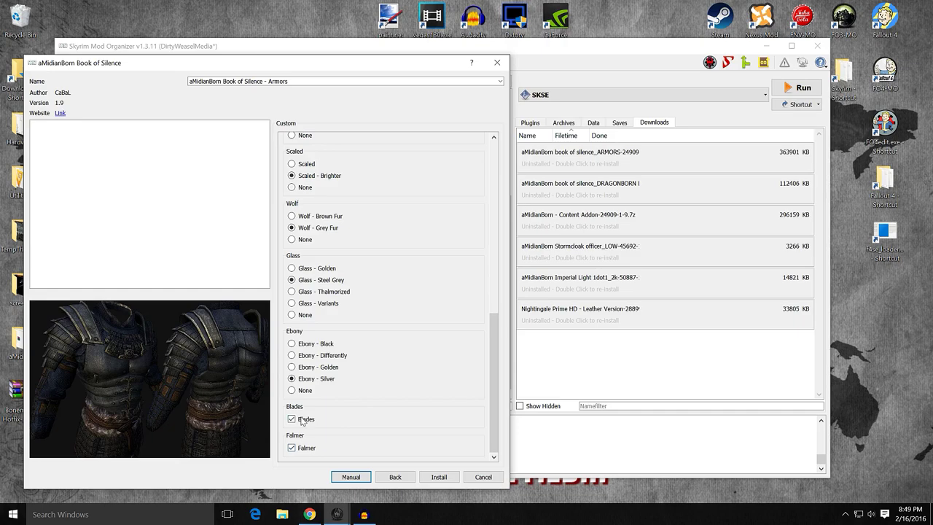
left_click(439, 476)
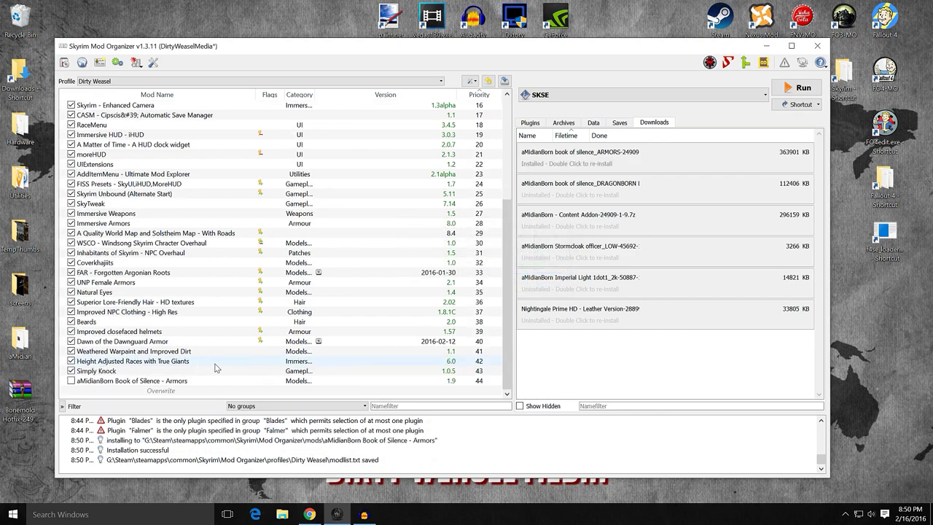
Step: Enable the aMidianBorn Book of Silence - Armors mod, check the end of the plugin list, and return to the downloads
left_click(71, 381)
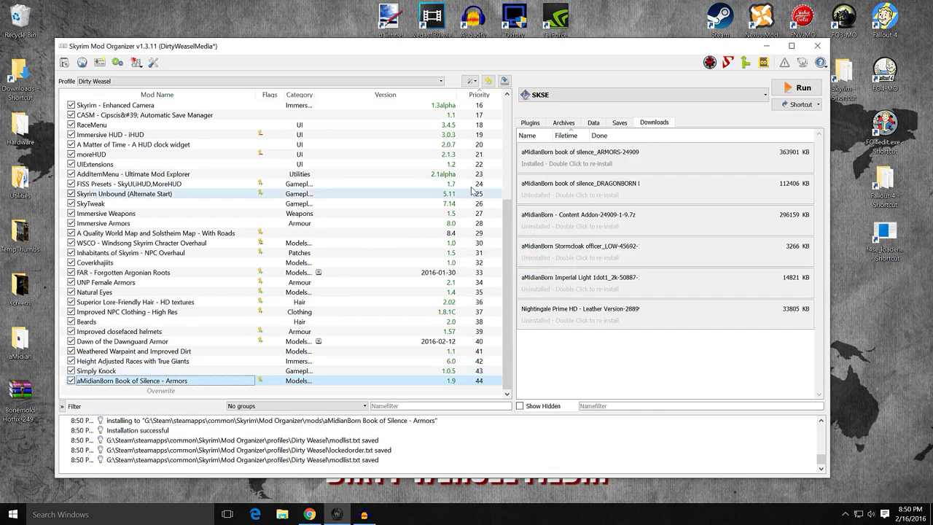
left_click(530, 123)
scroll(580, 202, "down", 3)
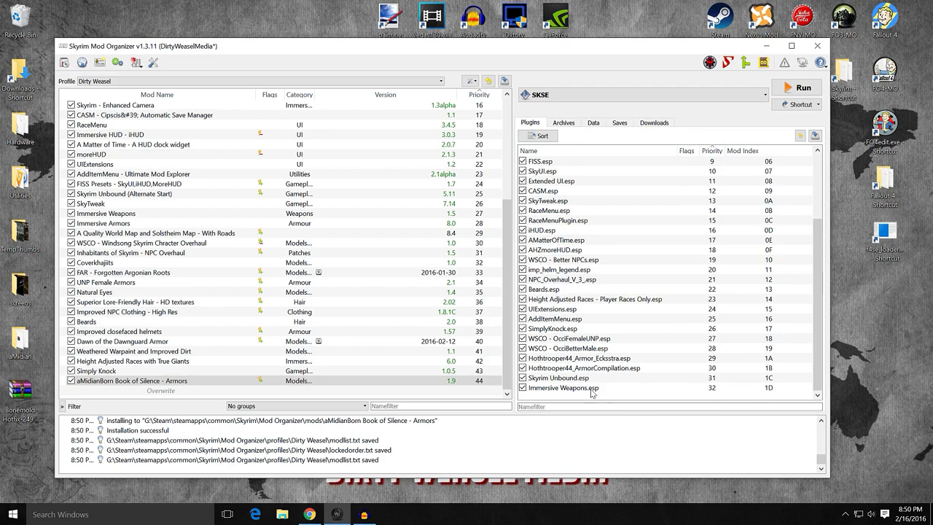
left_click(655, 126)
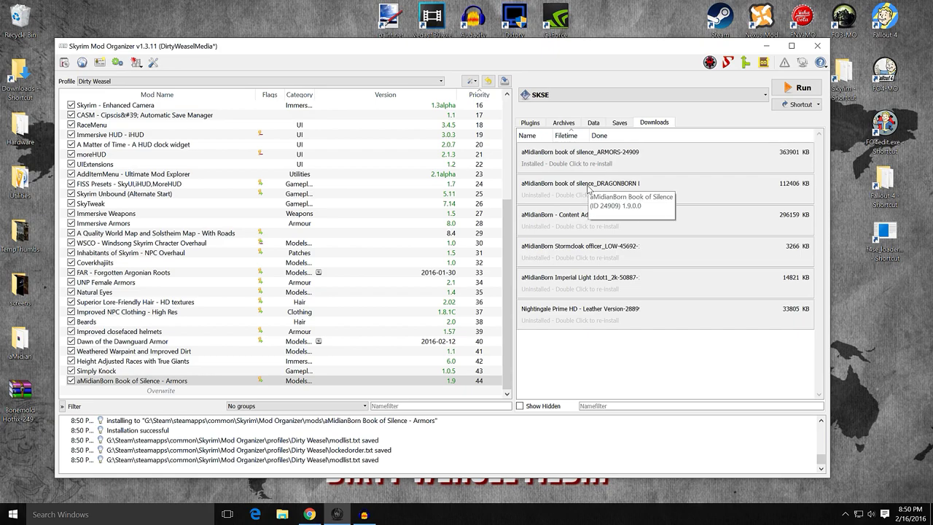
Step: Switch to Chrome and look over the files list on the aMidianBorn Book of Silence page
left_click(310, 514)
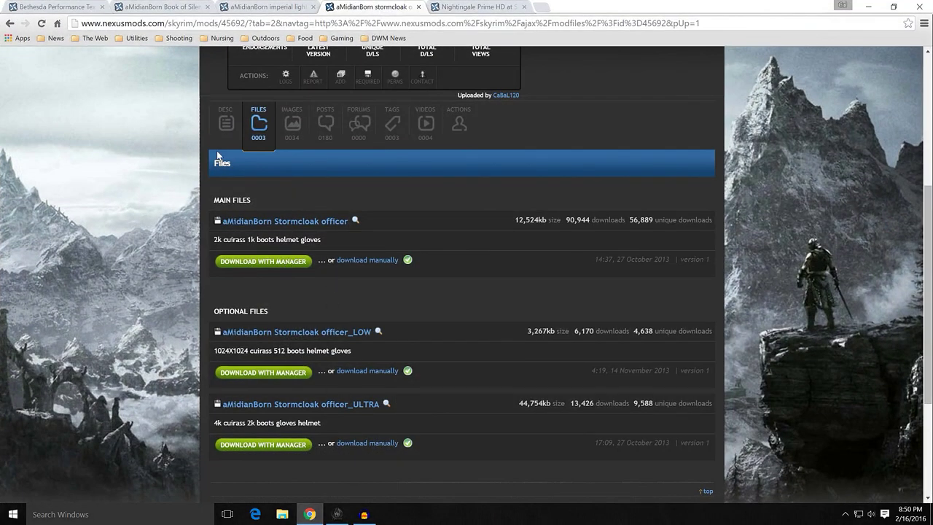
left_click(151, 8)
scroll(192, 228, "down", 5)
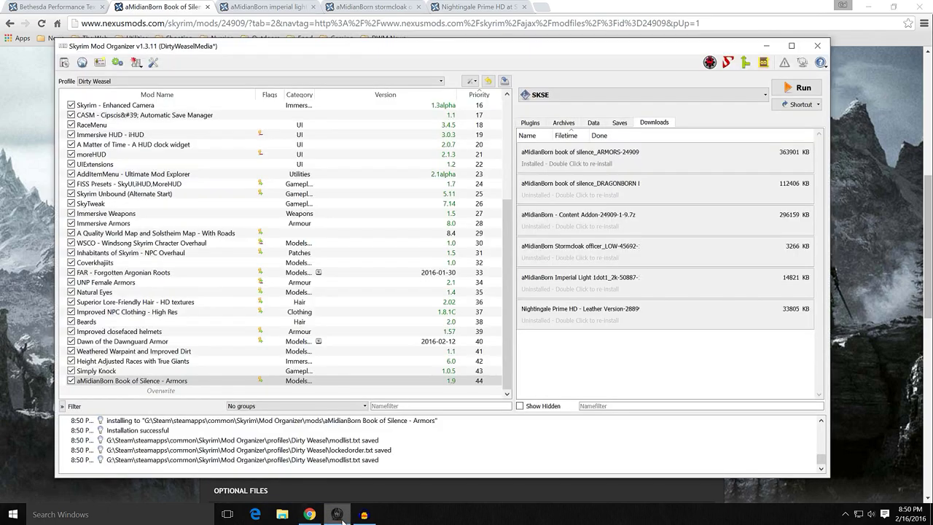
Step: Switch to Mod Organizer, start installing the aMidianBorn book of silence_DRAGONBORN archive, and move and enlarge its installer window to show the options
left_click(336, 514)
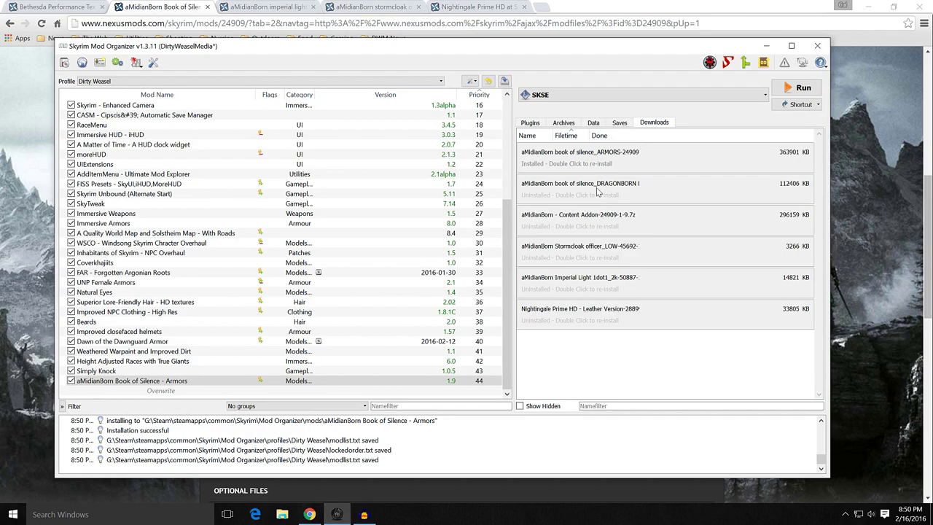
double_click(597, 189)
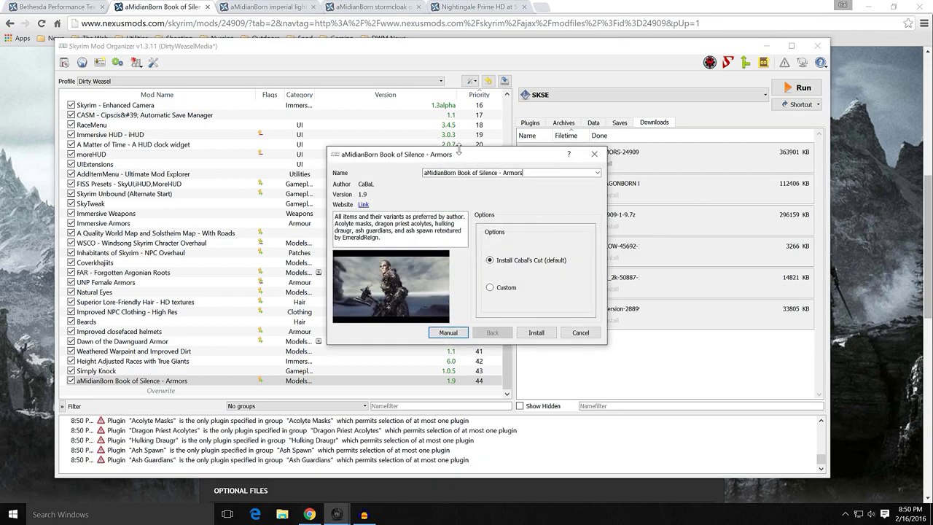
left_click_drag(442, 158, 174, 83)
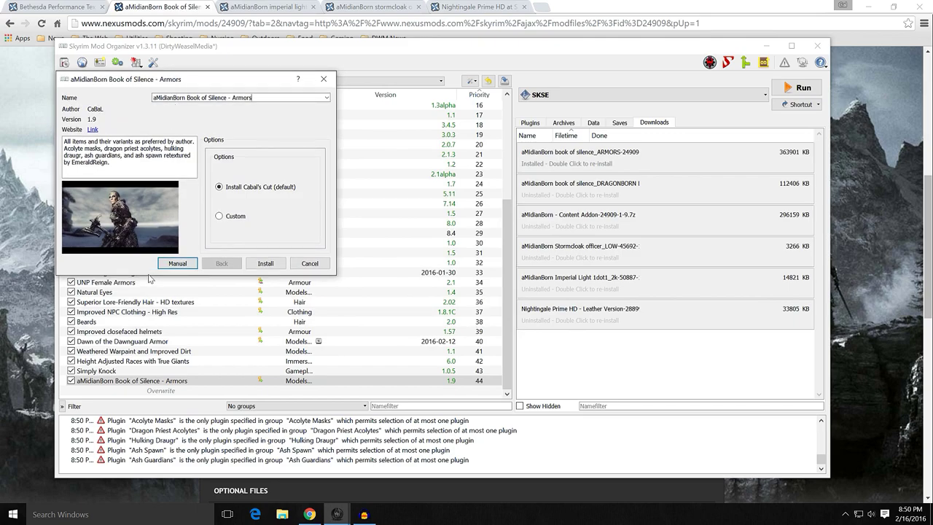
left_click_drag(149, 275, 149, 423)
left_click_drag(336, 288, 483, 287)
mouse_move(373, 242)
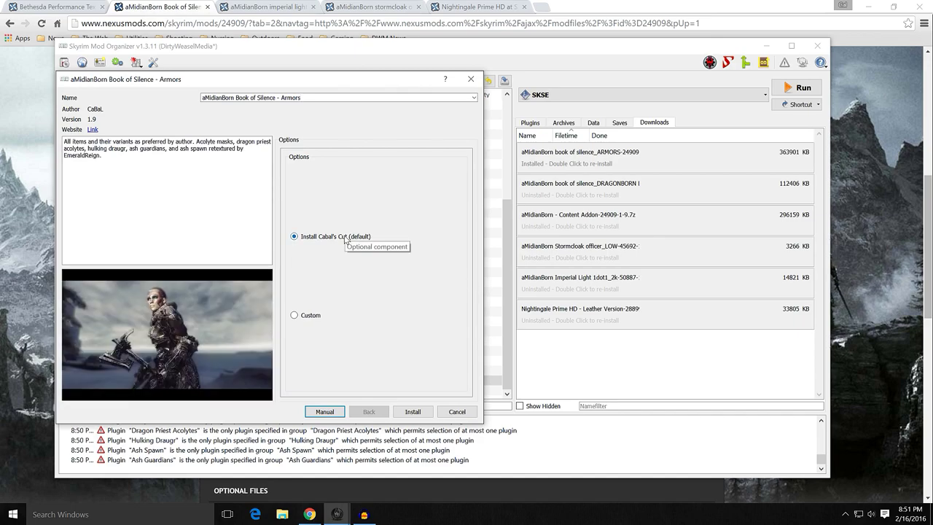
Step: Choose the Custom installation and select Black Fur (default) for the Nordic Carved Armor
left_click(299, 318)
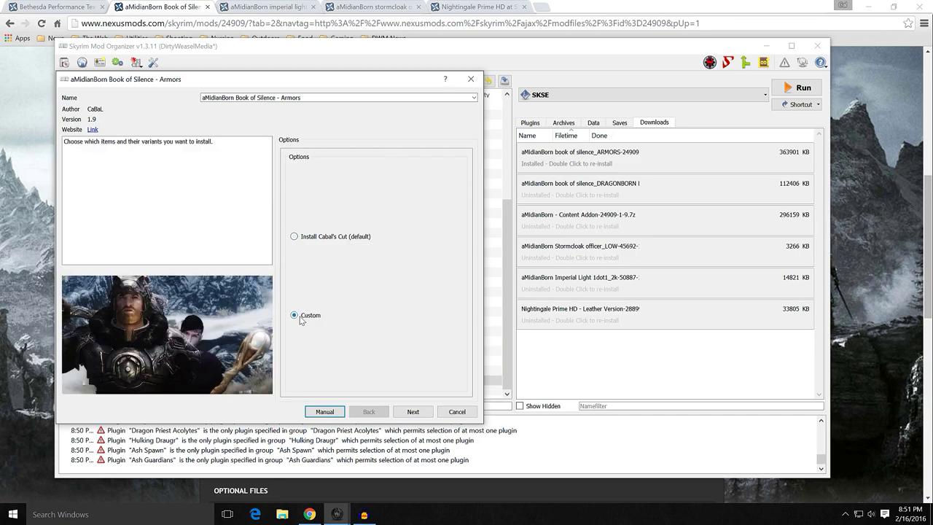
left_click(411, 412)
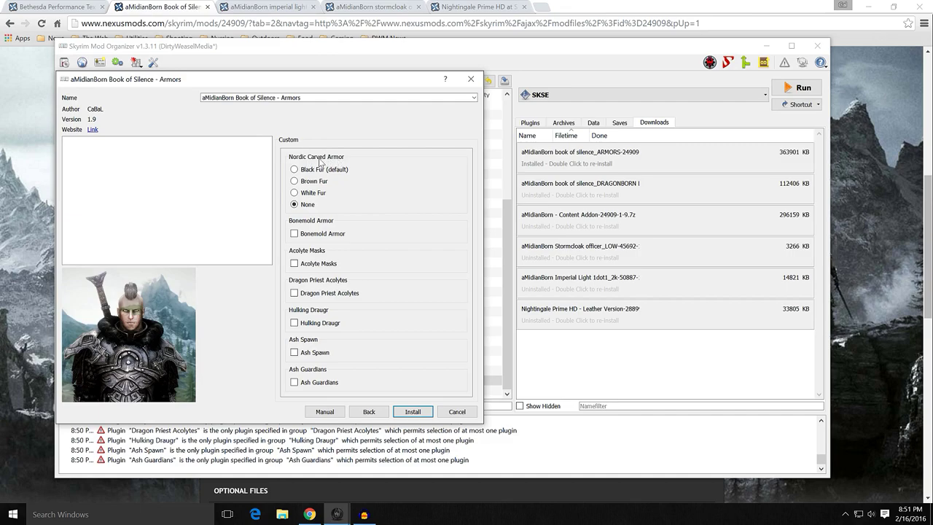
mouse_move(317, 184)
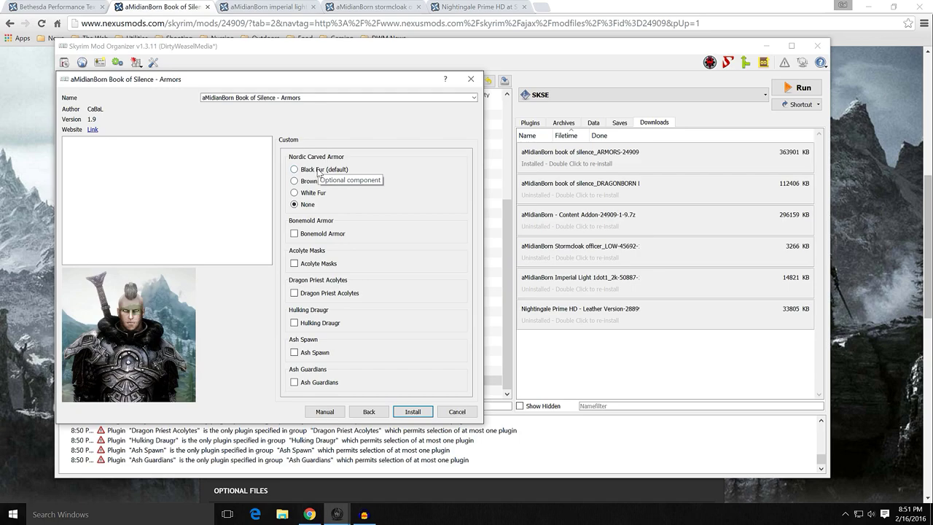
left_click(318, 171)
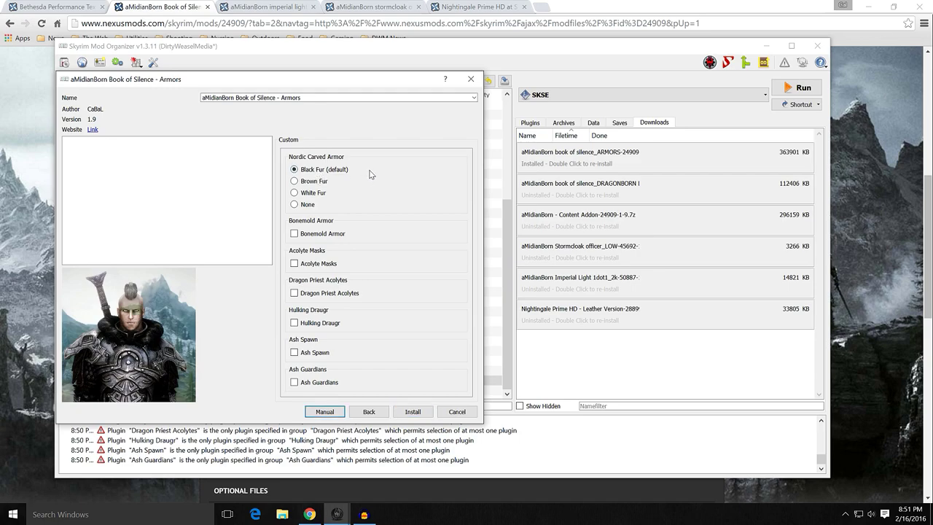
Step: Include the Bonemold Armor, Acolyte Masks, Dragon Priest Acolytes, Hulking Draugr, Ash Spawn and Ash Guardians textures
left_click(294, 233)
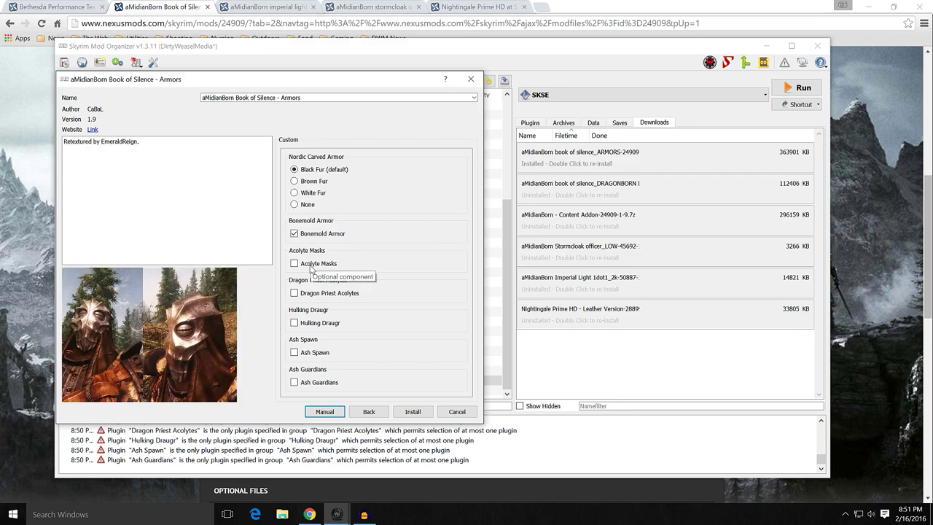
left_click(310, 264)
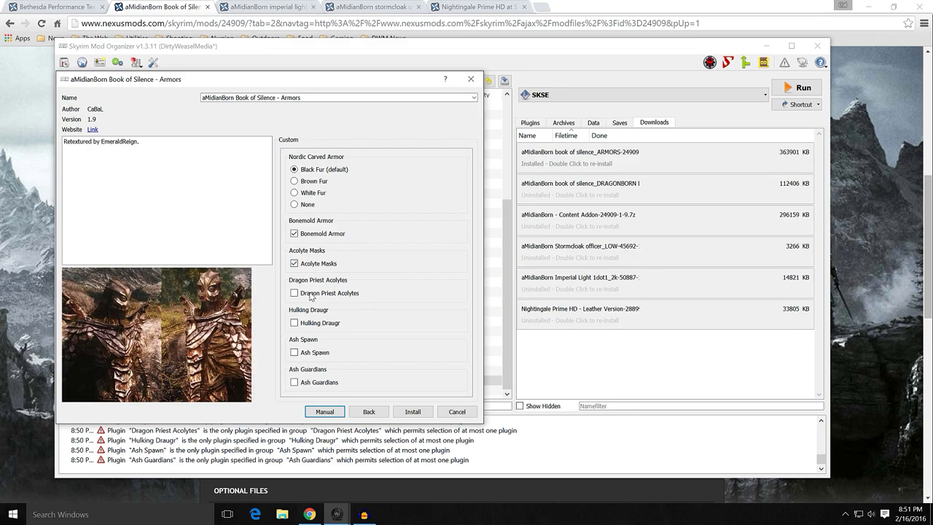
left_click(311, 296)
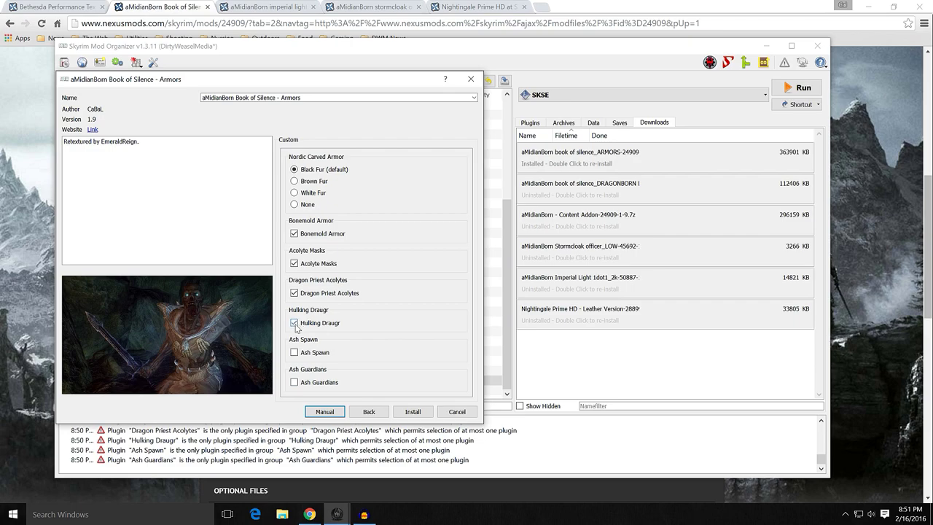
left_click(294, 353)
left_click(294, 382)
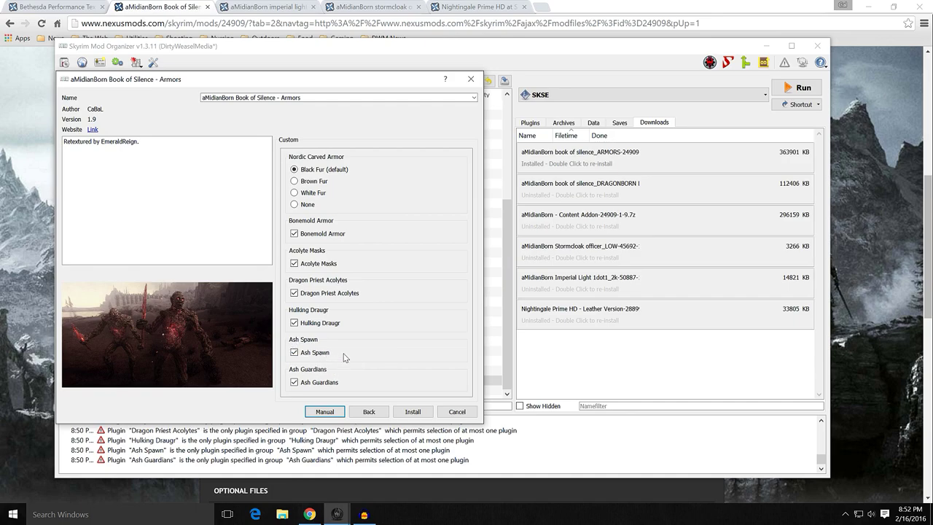
Step: Install the selected Dragonborn textures as a separate mod named aMidianBorn Book of Silence - DLC02
left_click(412, 411)
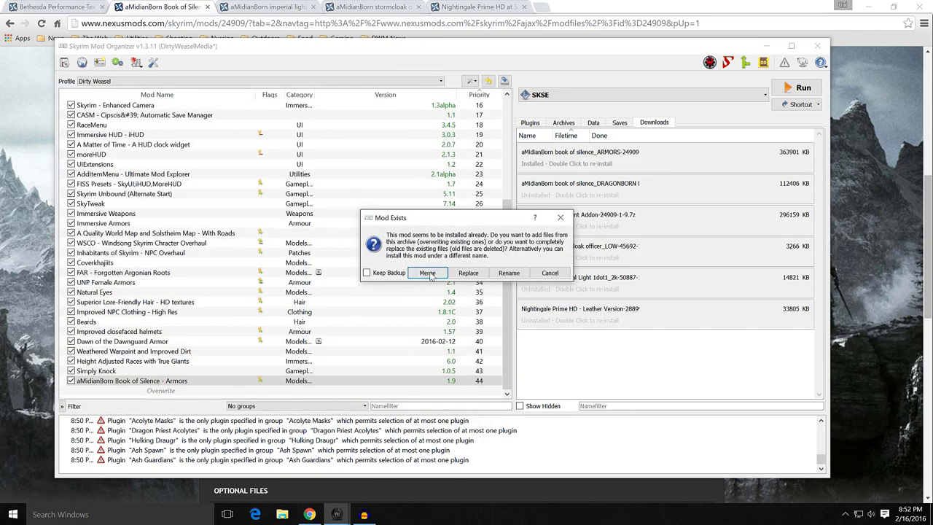
left_click(509, 273)
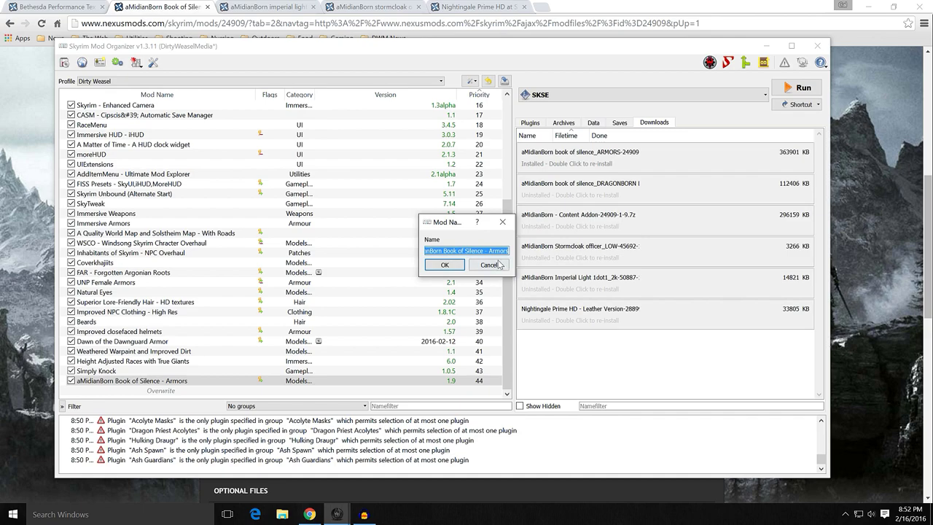
key("End")
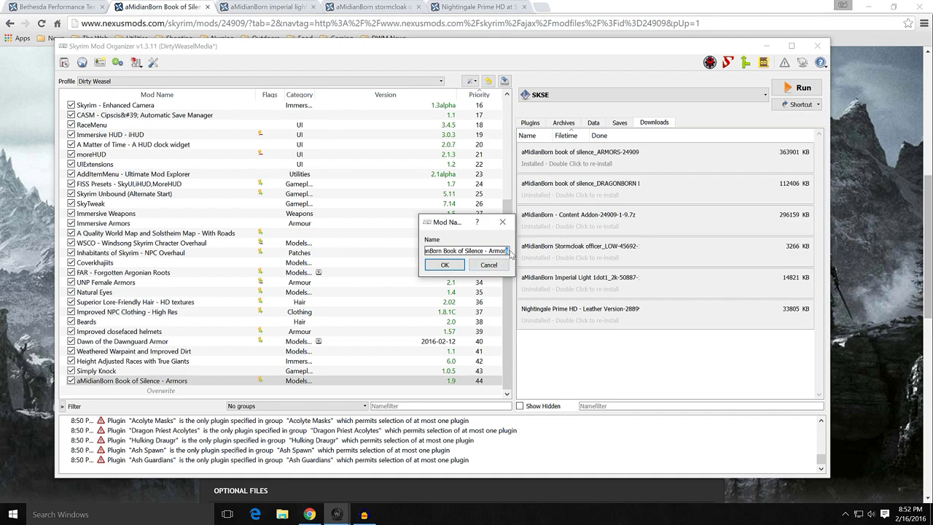
left_click_drag(507, 251, 488, 251)
type("D")
type("LC03")
left_click(444, 265)
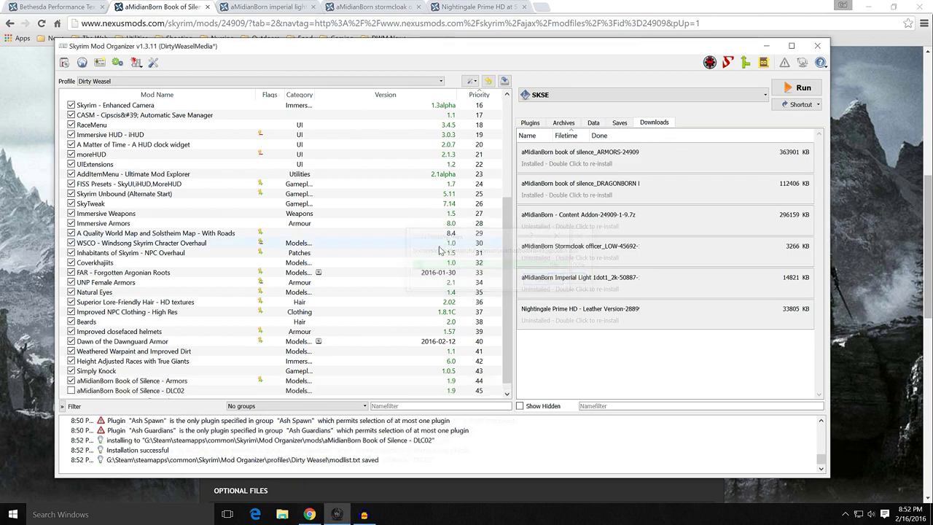
Step: Enable the aMidianBorn Book of Silence - DLC02 mod, check the plugin list, and return to the downloads
scroll(218, 313, "down", 1)
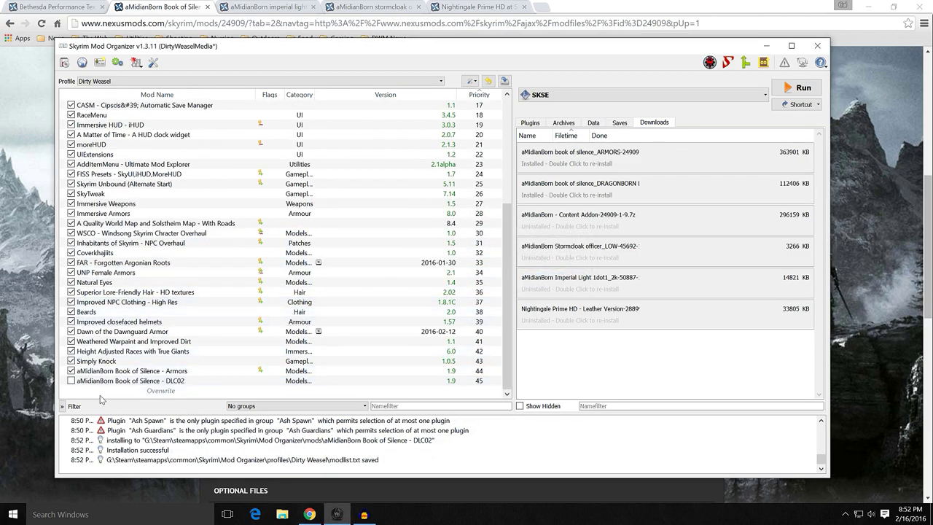
left_click(71, 381)
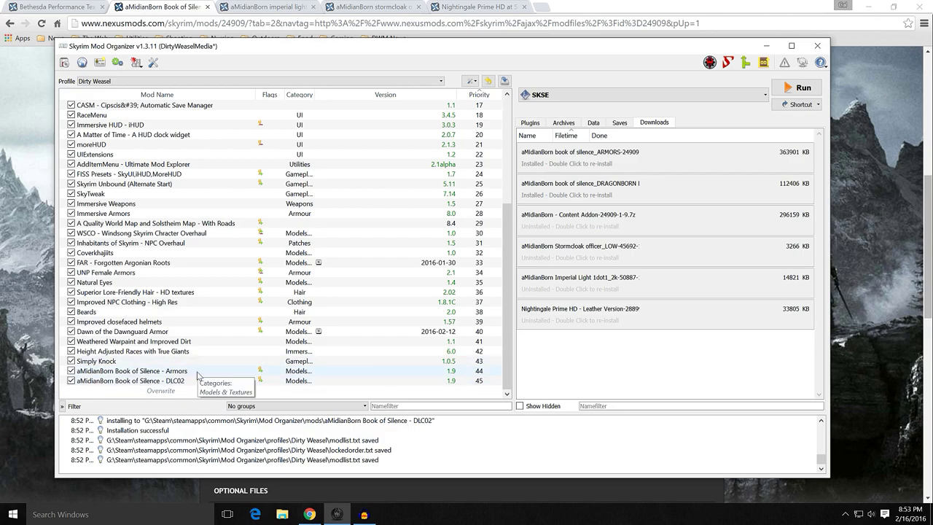
left_click(530, 122)
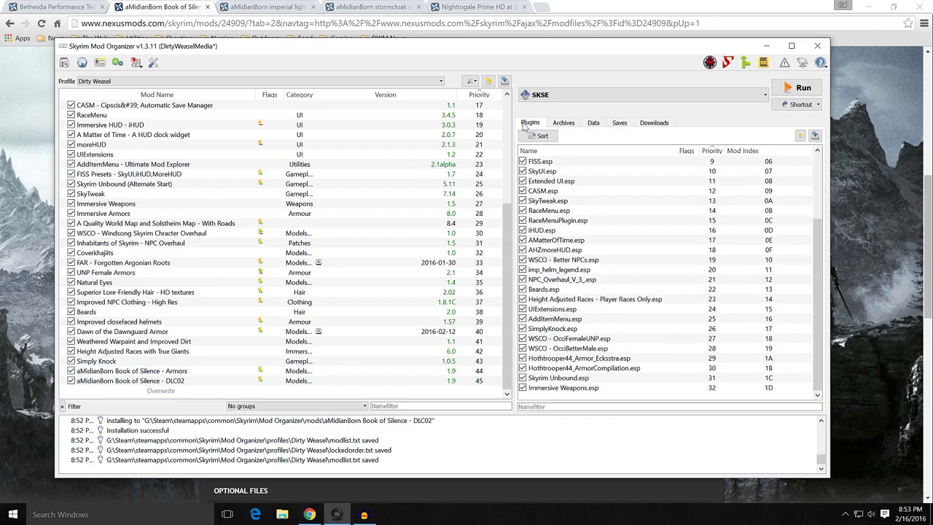
left_click(654, 123)
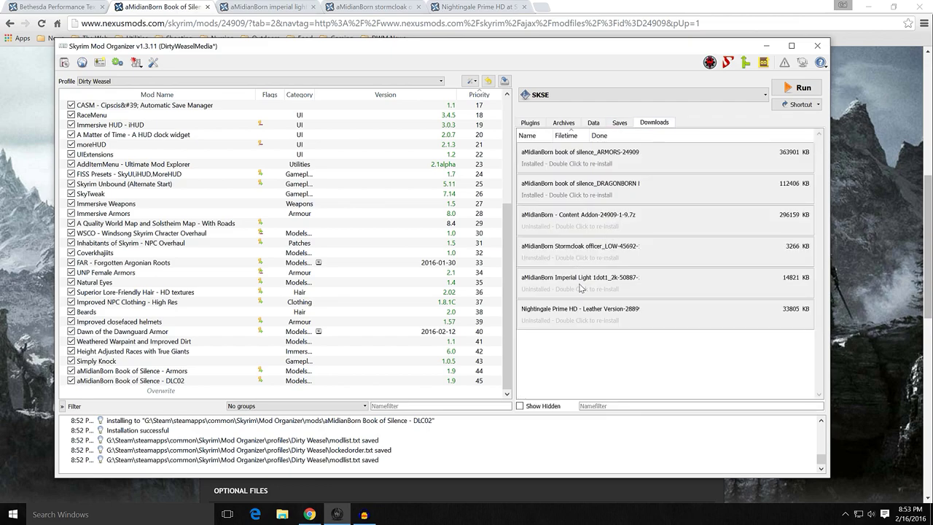
Step: Install the aMidianBorn Stormcloak officer_LOW archive manually under its suggested name and enable the mod
mouse_move(581, 258)
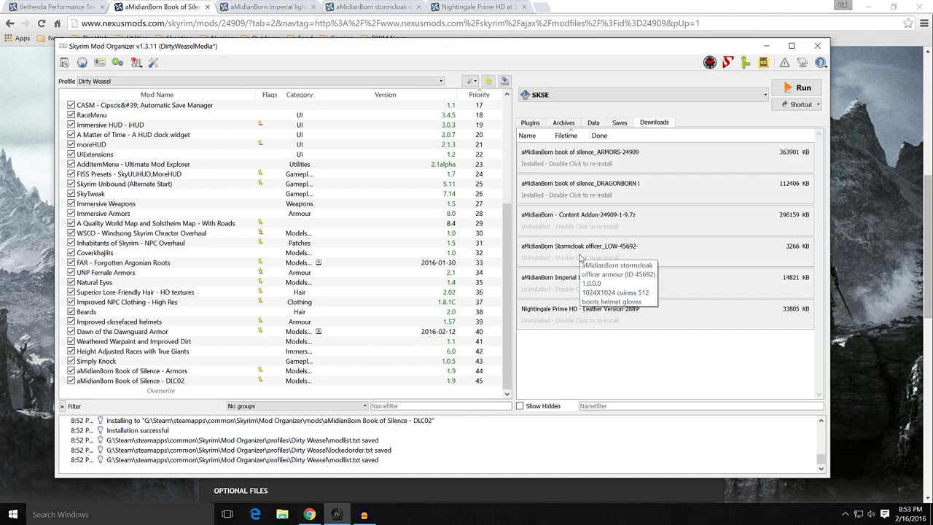
double_click(581, 251)
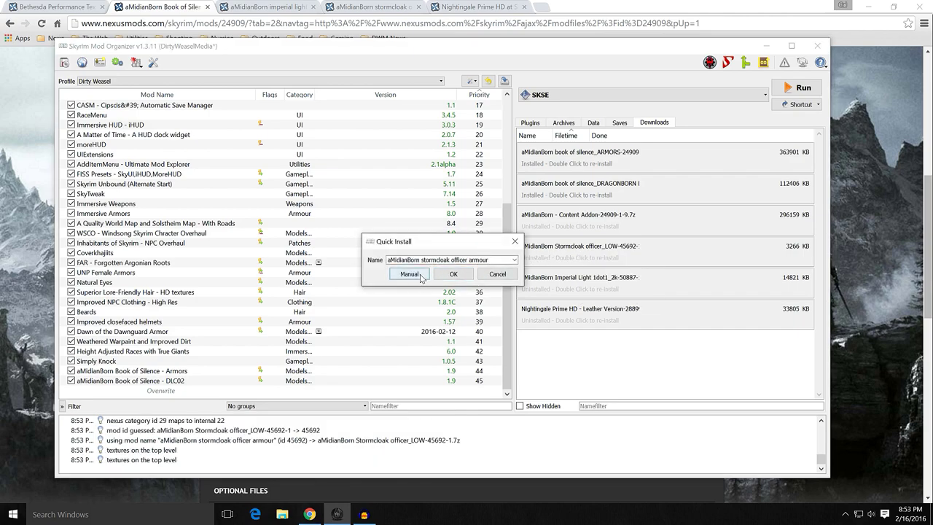
left_click(409, 274)
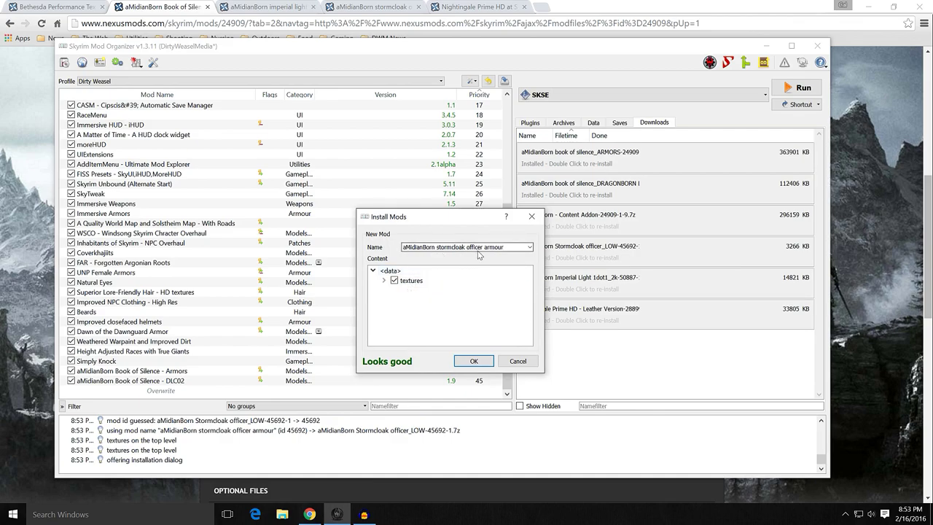
left_click(470, 361)
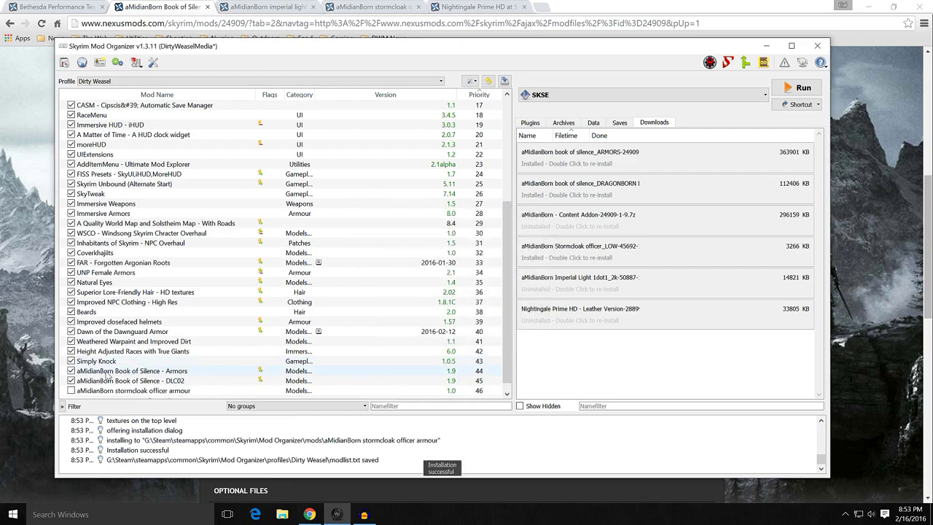
left_click(71, 390)
scroll(240, 348, "down", 1)
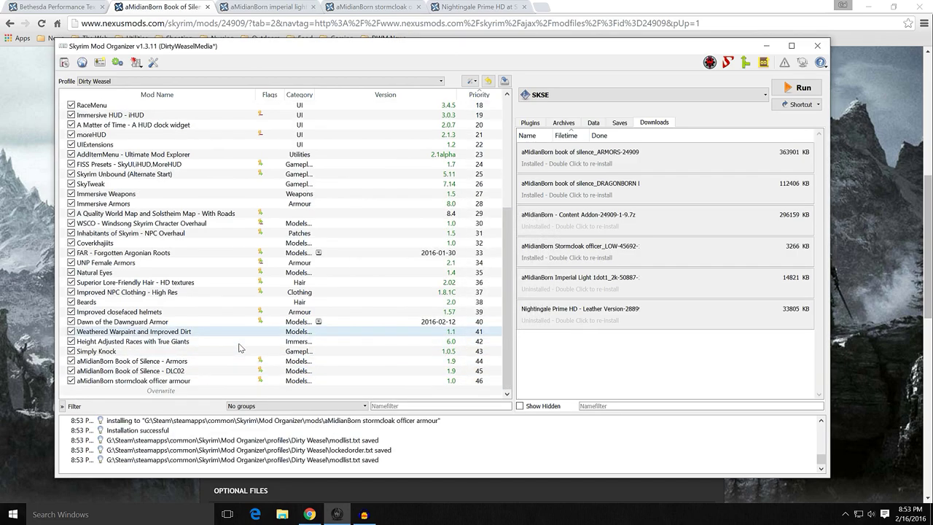
Step: Rename the aMidianBorn stormcloak officer armour mod as aMidianBorn Extra Armors
double_click(560, 284)
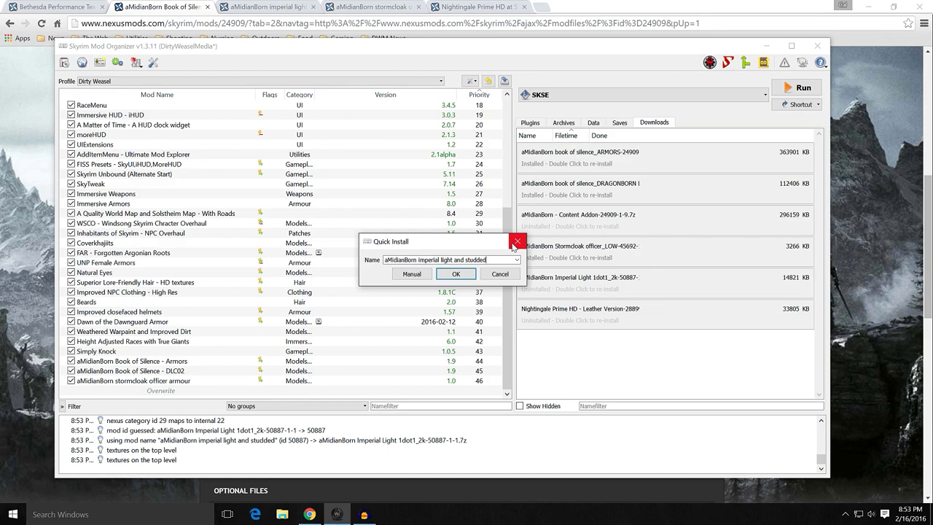
left_click(452, 274)
right_click(188, 380)
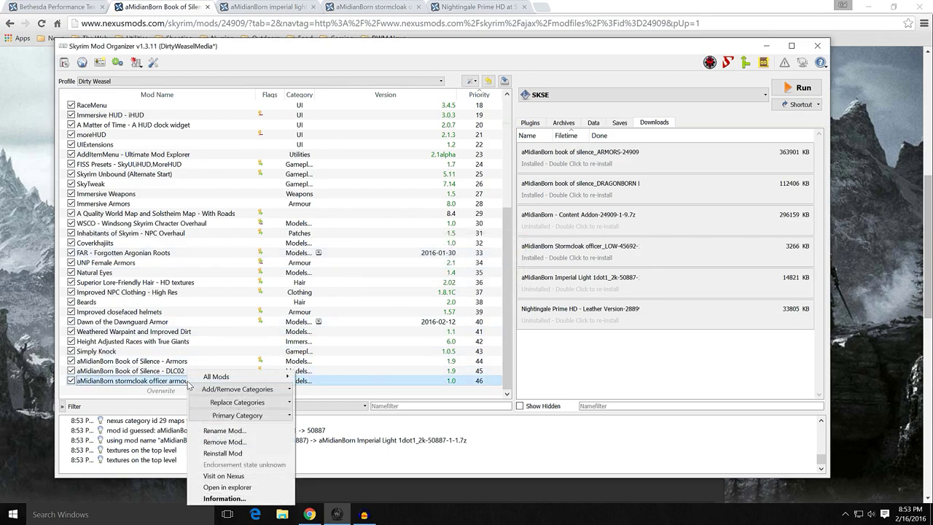
left_click(224, 430)
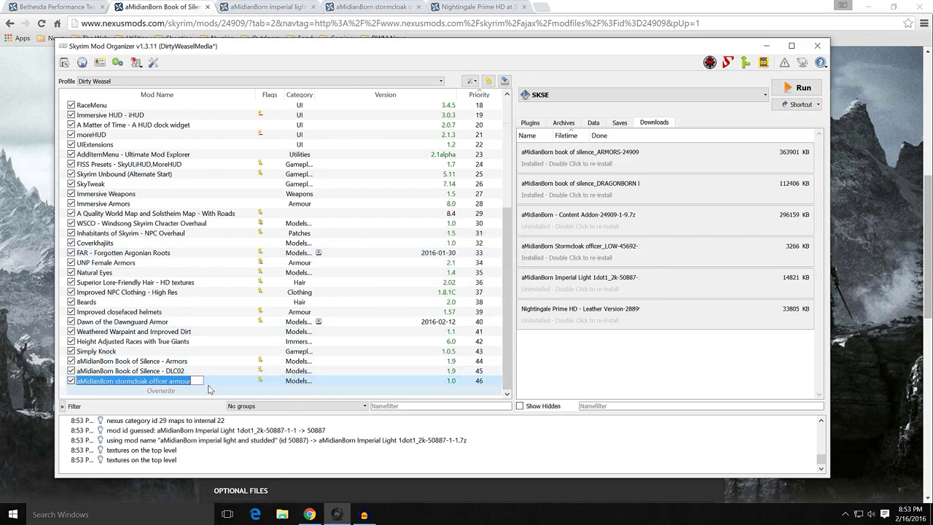
key("End")
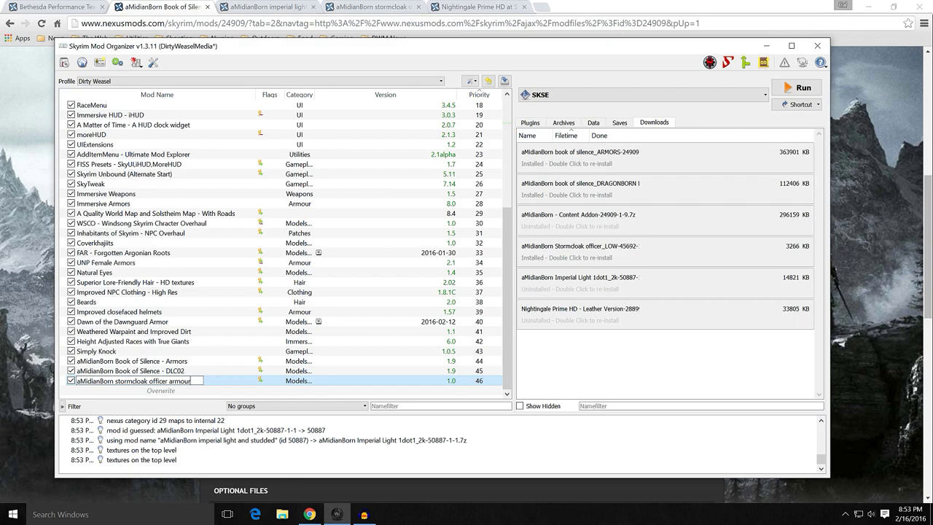
key("BackSpace")
key("BackSpace")
key("BackSpace")
key("BackSpace")
key("BackSpace")
key("BackSpace")
key("BackSpace")
key("BackSpace")
key("BackSpace")
key("BackSpace")
key("BackSpace")
key("BackSpace")
key("BackSpace")
key("BackSpace")
key("BackSpace")
key("BackSpace")
key("BackSpace")
key("BackSpace")
key("BackSpace")
key("BackSpace")
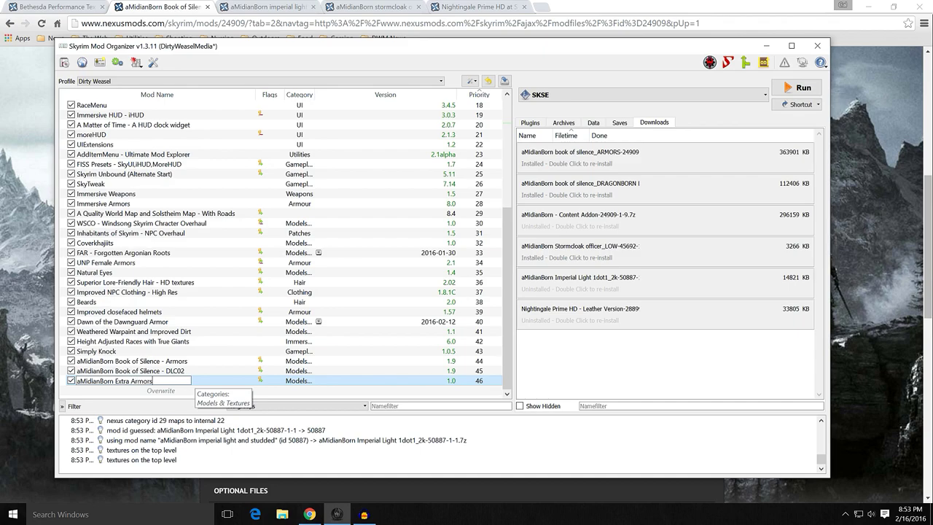
key("Return")
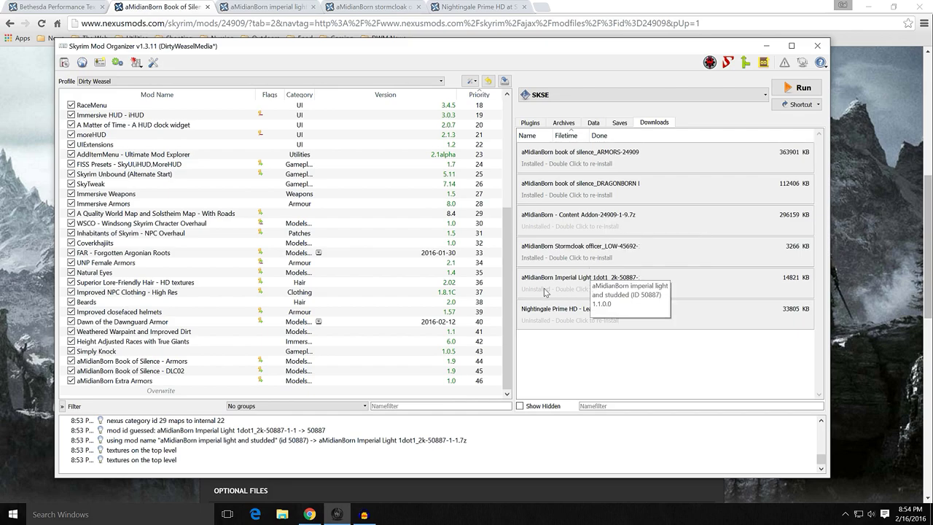
Step: Switch to Chrome and look over the Nexus pages for the stormcloak officer armour, Nightingale Prime HD, and imperial light and studded mods
left_click(14, 276)
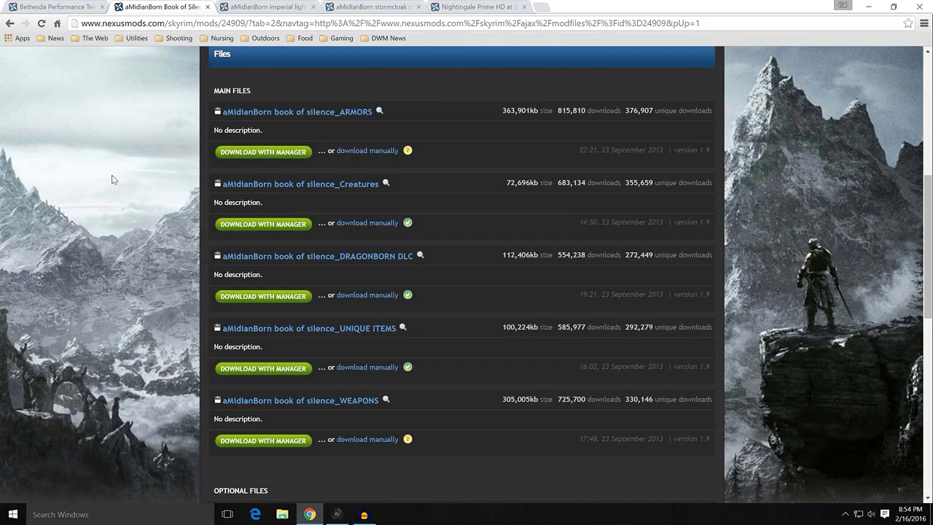
left_click(373, 7)
scroll(447, 167, "up", 3)
scroll(447, 162, "up", 2)
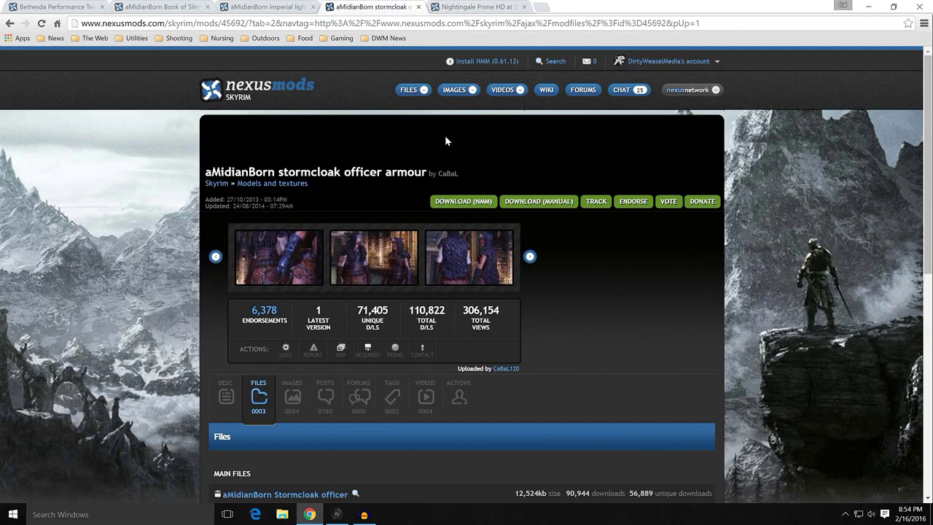
left_click(500, 8)
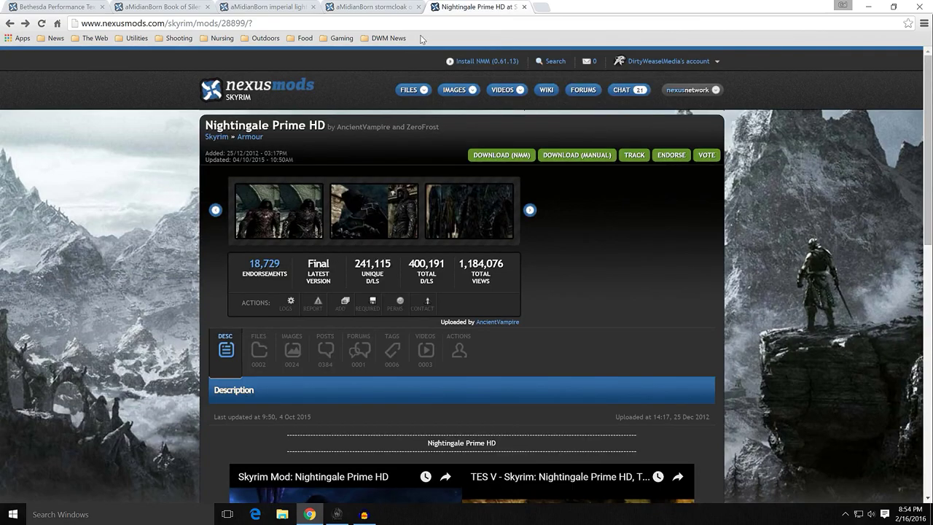
left_click(387, 7)
left_click(248, 7)
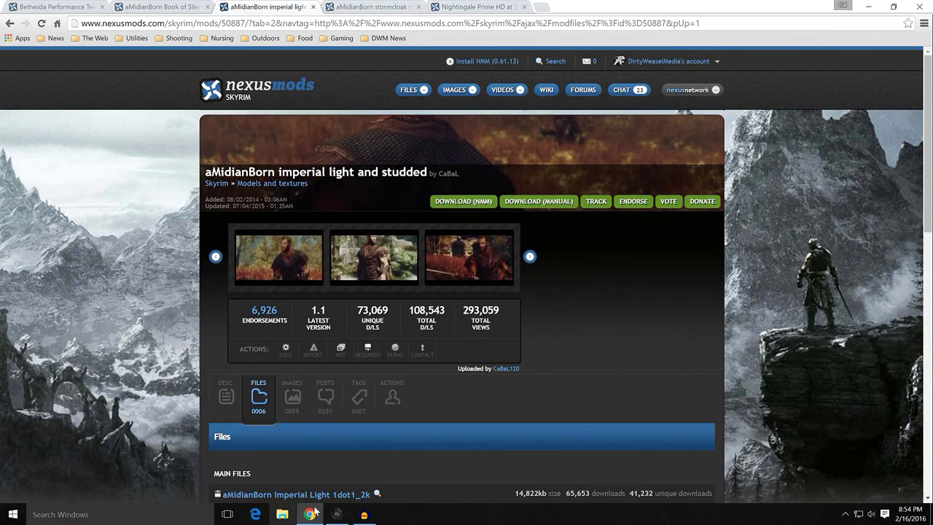
Step: Switch to Mod Organizer and manually install the aMidianBorn Imperial Light archive as aMidianBorn Extra Armors, merging it into the existing mod
left_click(337, 514)
double_click(581, 293)
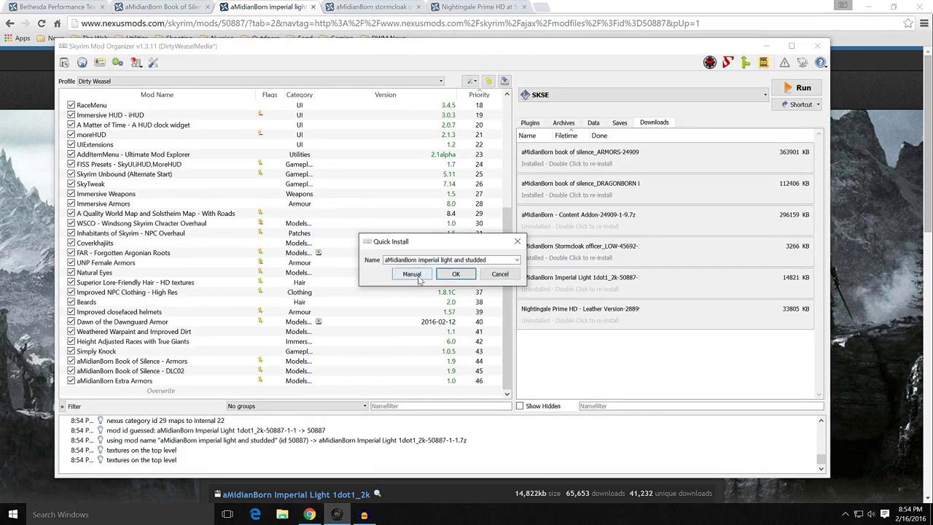
left_click_drag(487, 260, 434, 260)
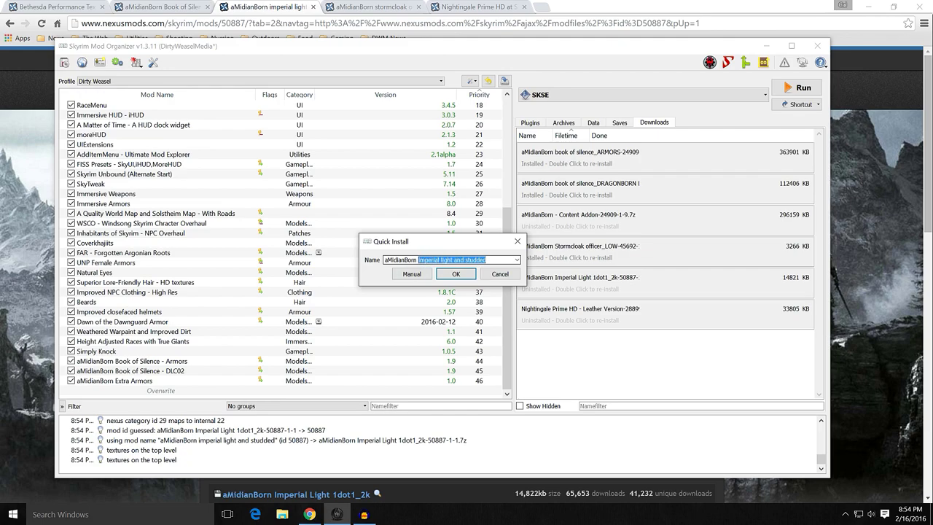
type("Extra Armors")
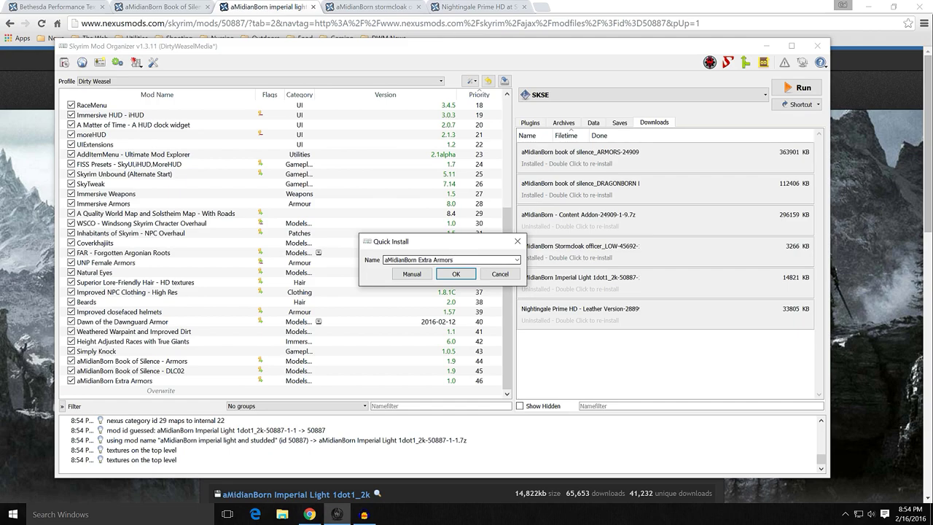
left_click(410, 274)
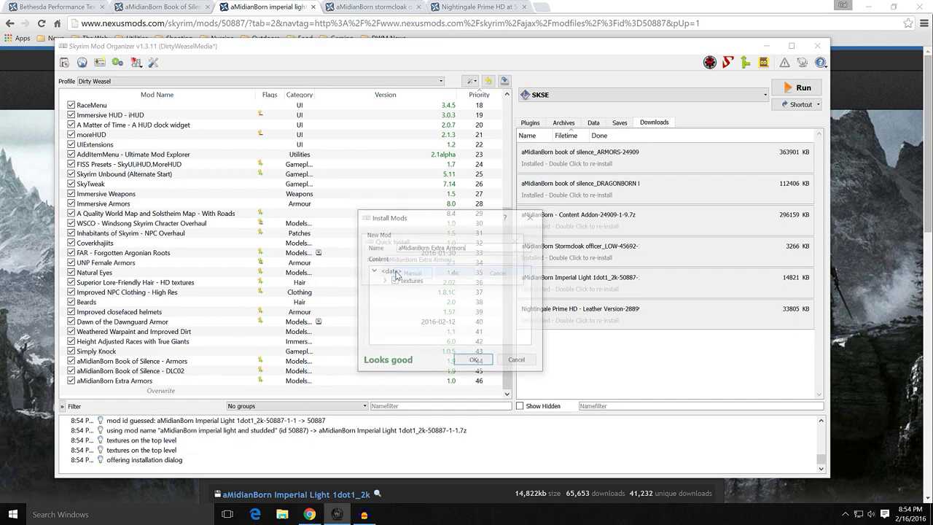
left_click(463, 362)
left_click(431, 281)
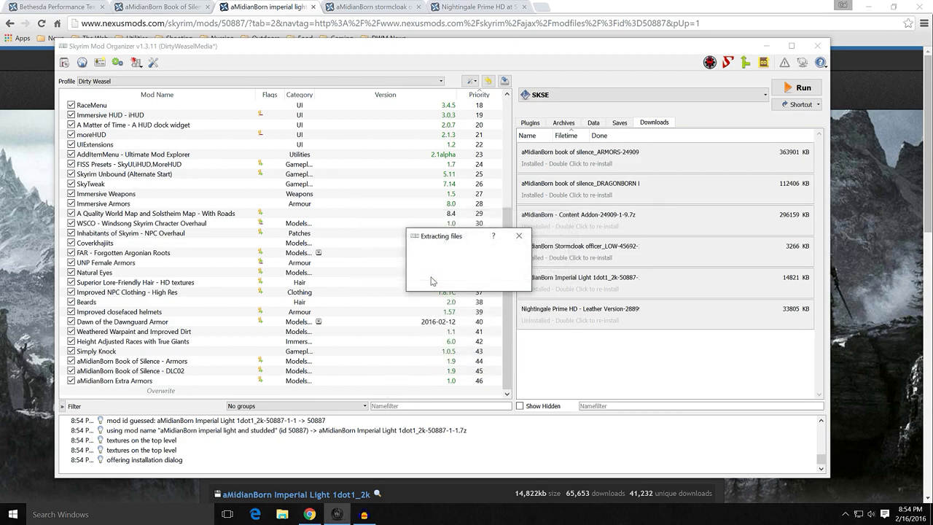
Step: Examine the armor texture folders in the aMidianBorn Extra Armors file tree, and check its entry in the mod list
double_click(183, 380)
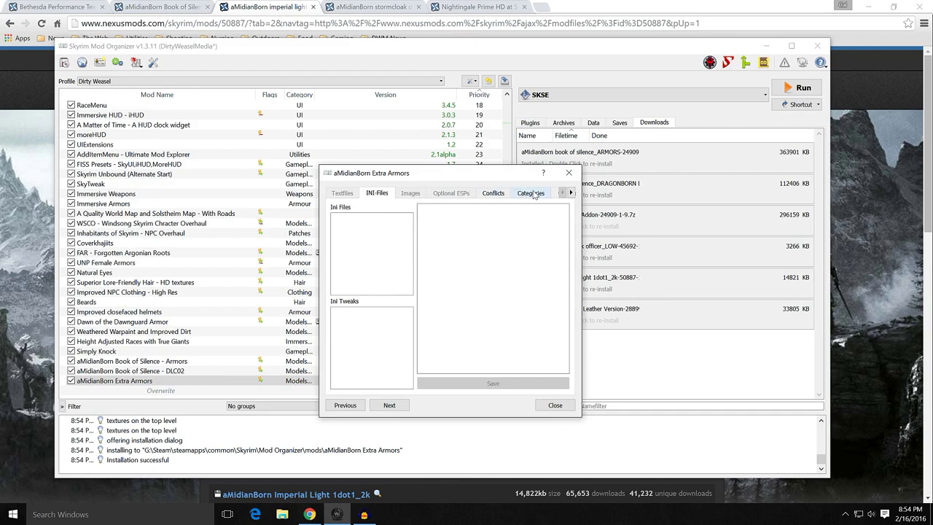
left_click(572, 192)
left_click(573, 192)
left_click(572, 192)
left_click(551, 195)
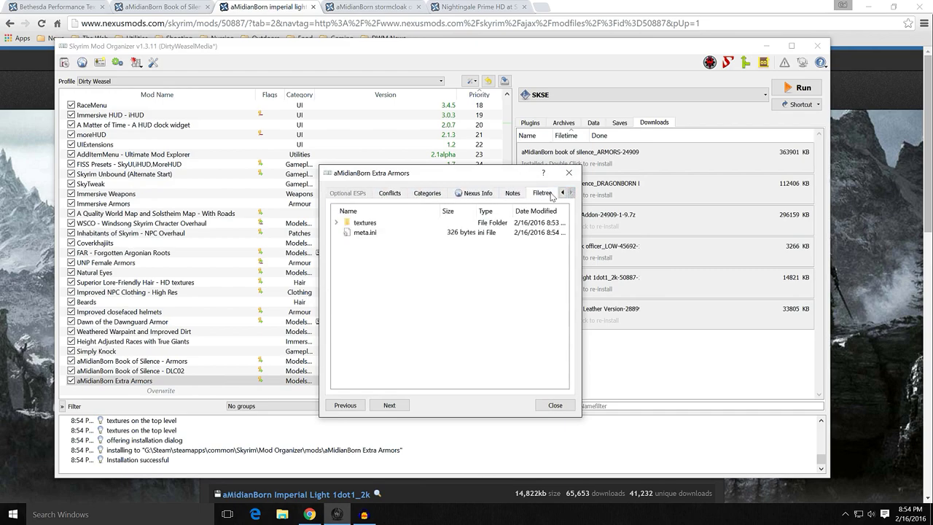
left_click(338, 223)
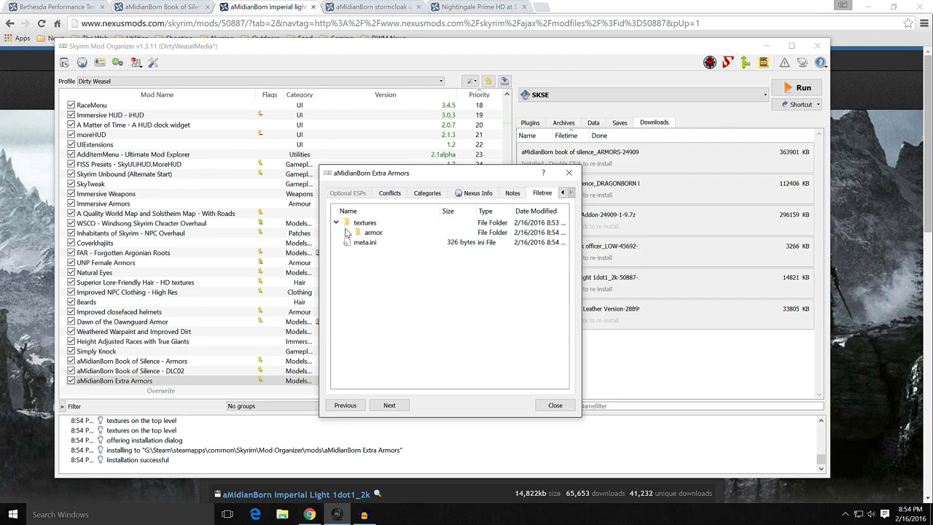
left_click(347, 232)
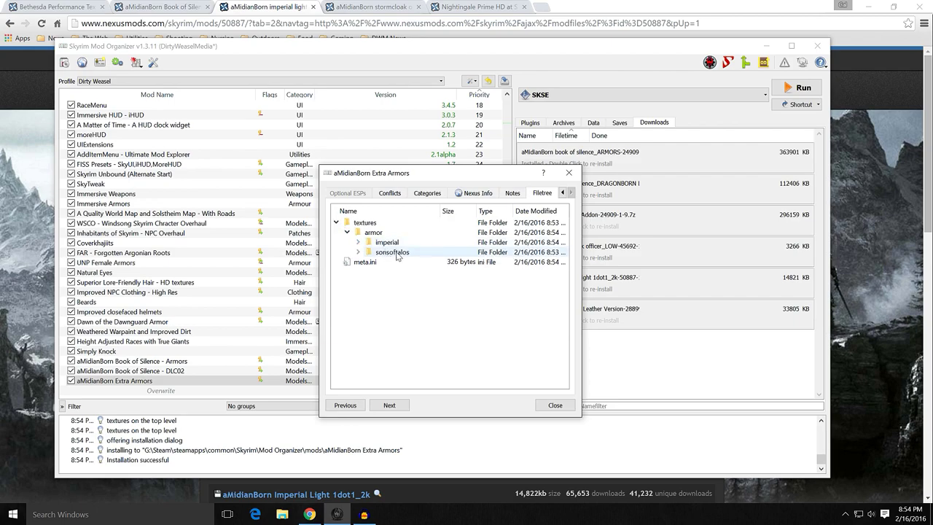
left_click(554, 405)
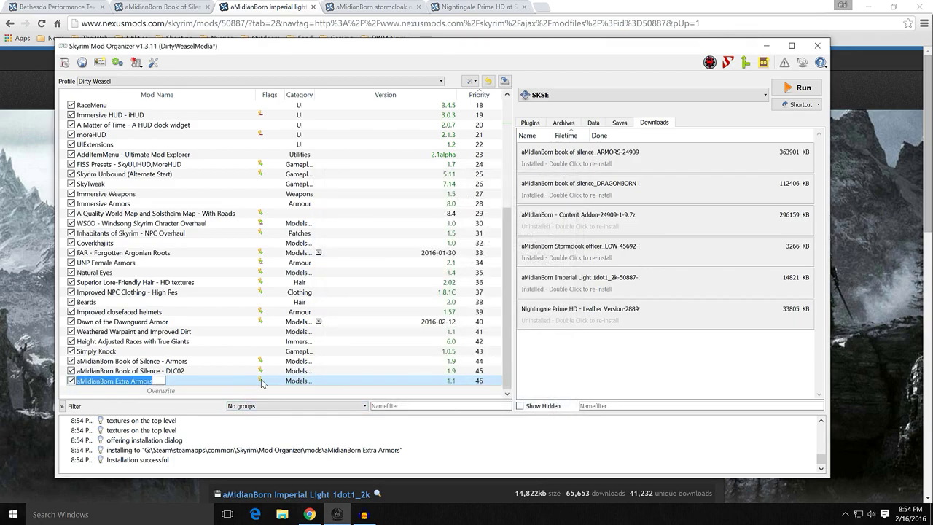
left_click(265, 380)
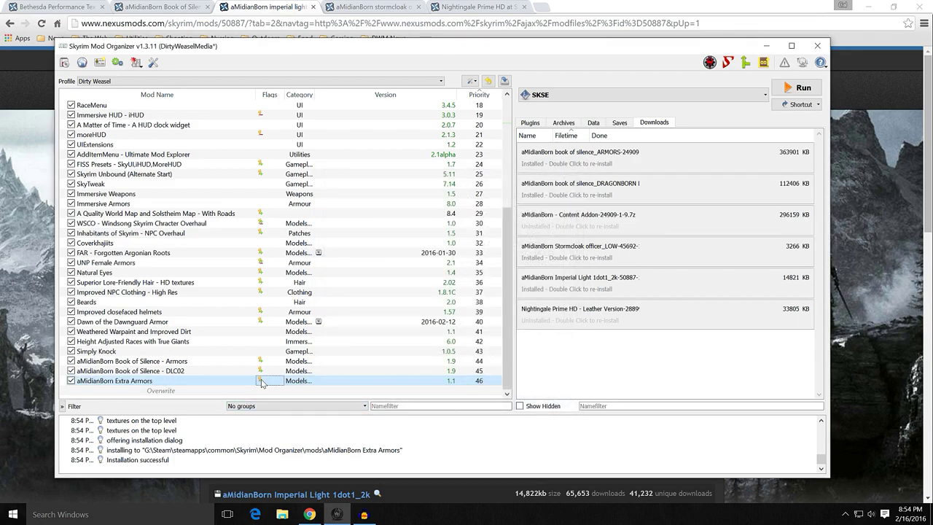
left_click(206, 372)
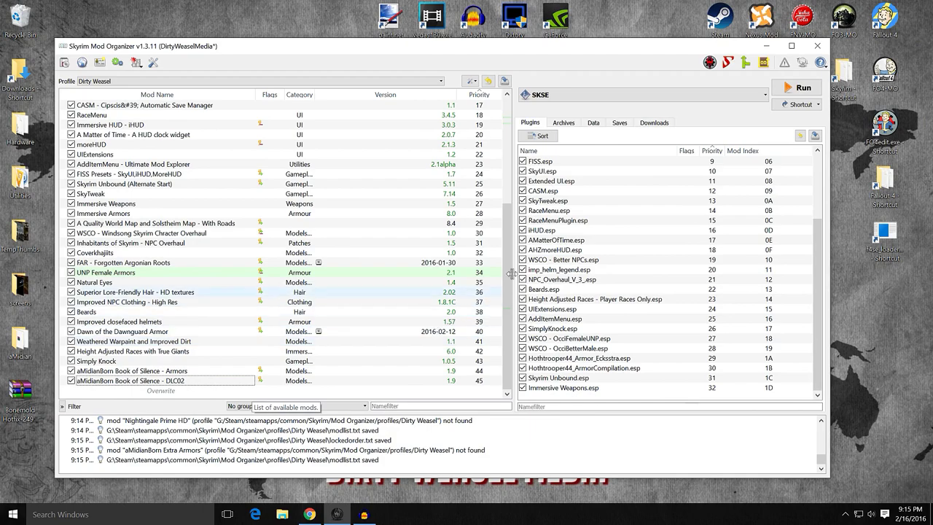
Step: Add the Bonemold Hotfix archive from the desktop to the Mod Organizer downloads
left_click(663, 124)
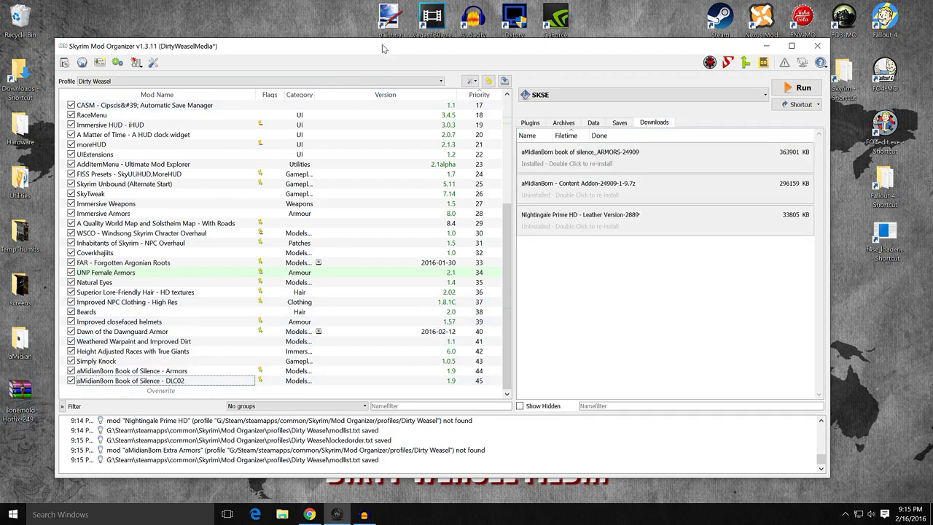
left_click_drag(383, 49, 481, 51)
left_click_drag(13, 391, 94, 284)
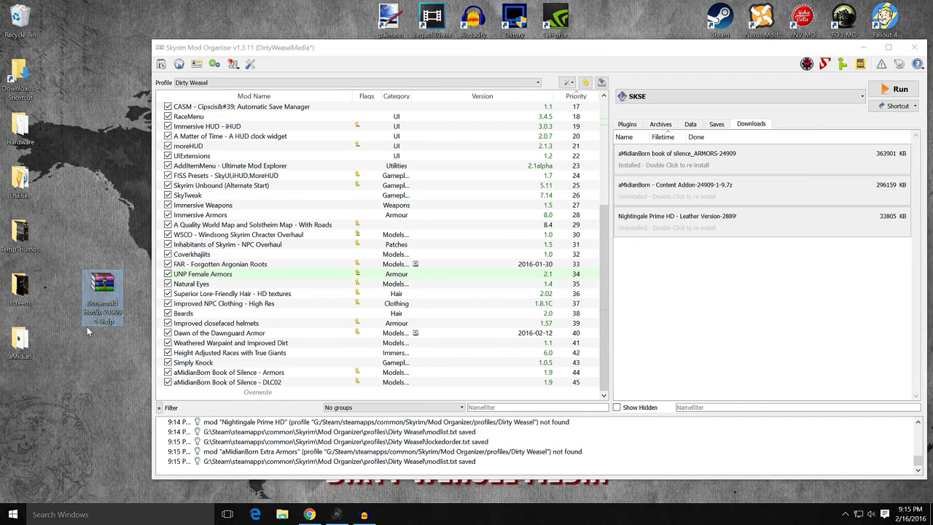
left_click_drag(99, 283, 669, 290)
Step: Start a manual install of the Bonemold Hotfix under the name aMidianBorn Book of Silence - DLC02
double_click(704, 260)
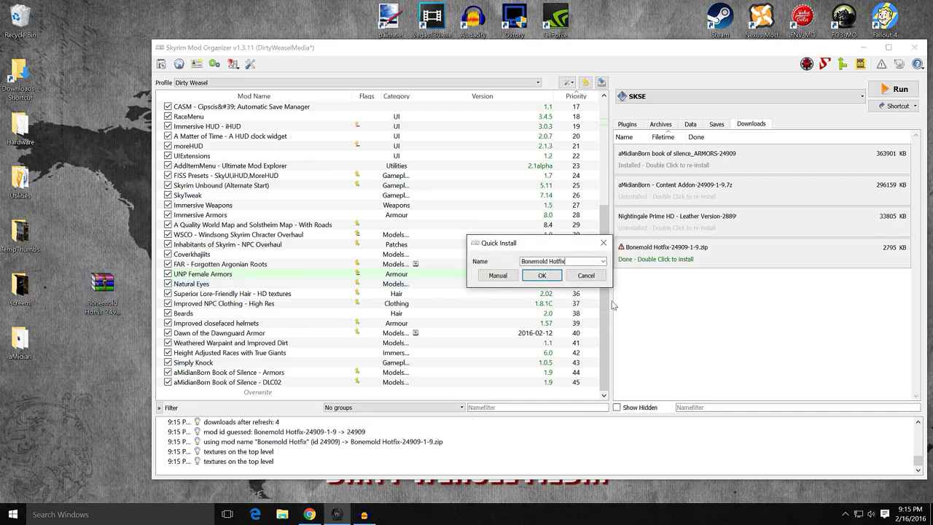
left_click_drag(566, 261, 508, 268)
type("aMidianBorn Book of Silence - DLC02")
left_click_drag(467, 270, 347, 273)
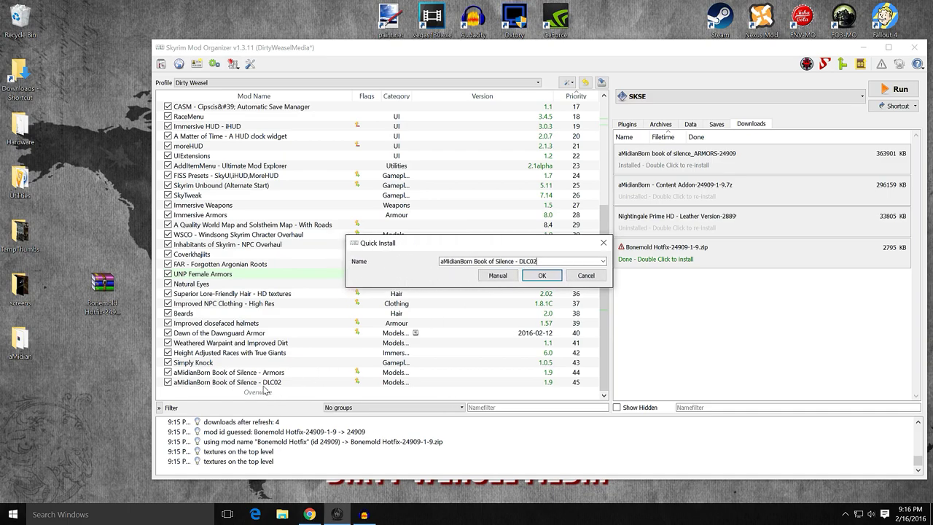
left_click(482, 278)
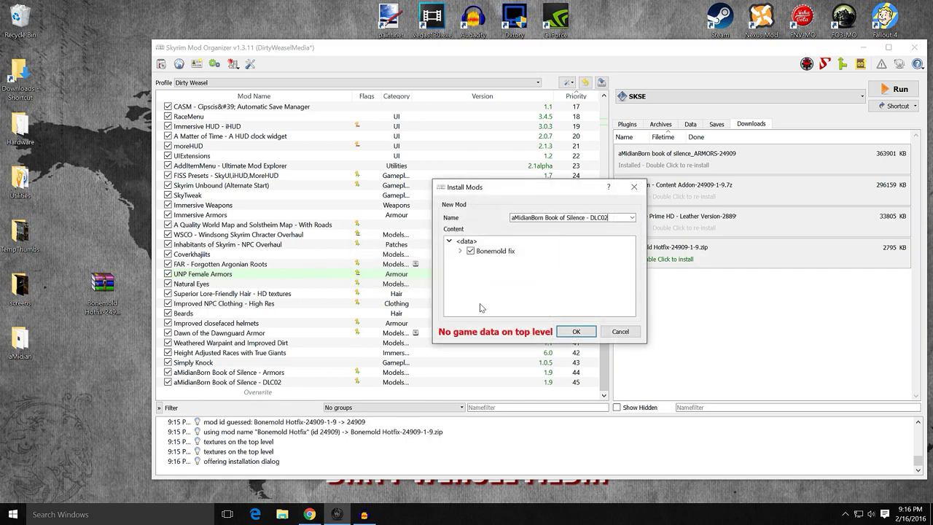
Step: Set the Bonemold fix folder as the data directory and merge the hotfix into the existing DLC02 mod
left_click(481, 252)
right_click(485, 253)
left_click(500, 261)
left_click(485, 250)
right_click(481, 252)
key("Escape")
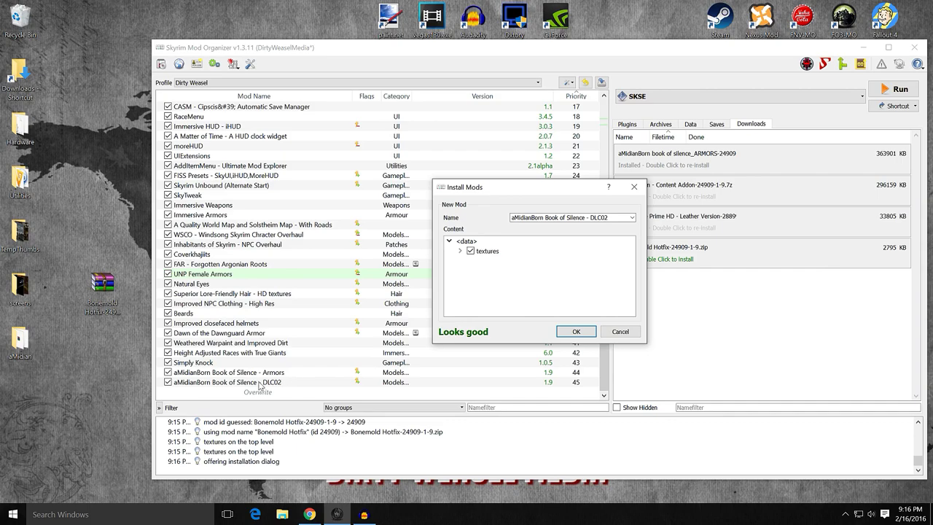
left_click(563, 334)
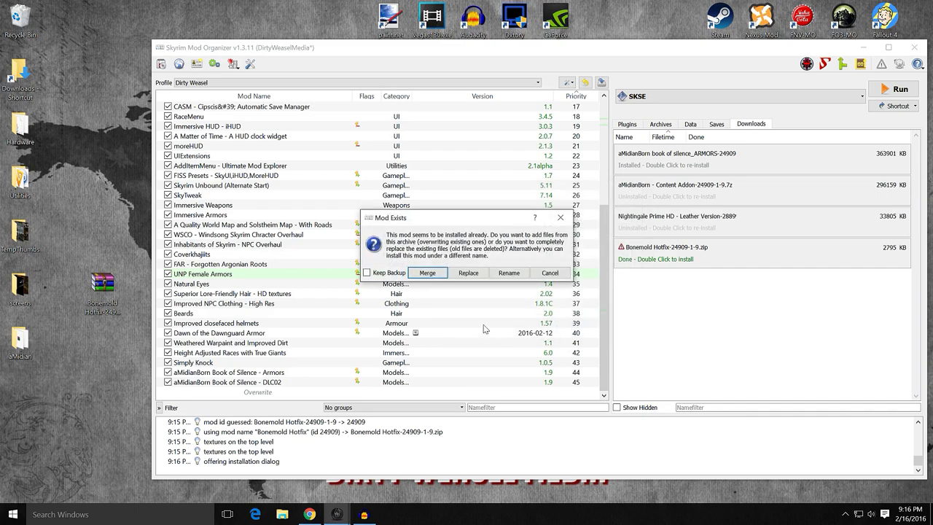
left_click(428, 272)
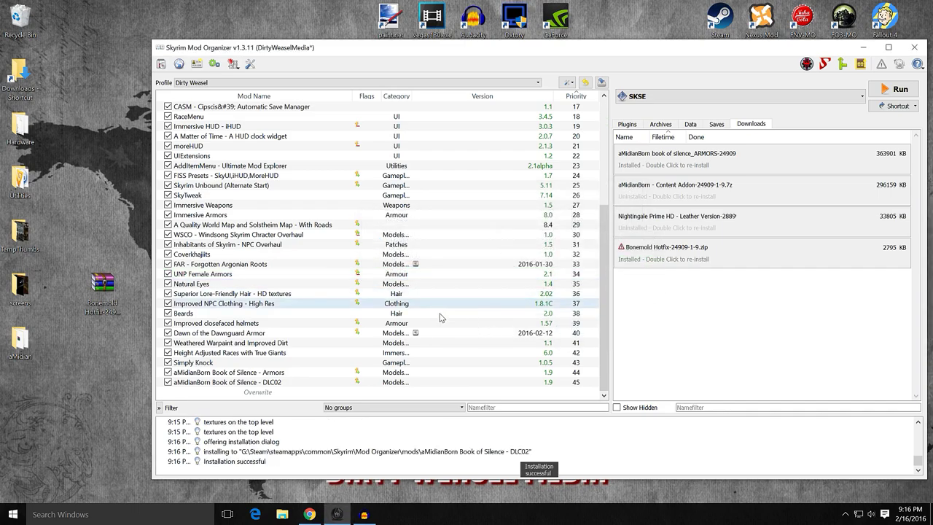
Step: Open the aMidianBorn Book of Silence - DLC02 file tree, expand textures > actors > dlc02, and select the ash folder
double_click(307, 387)
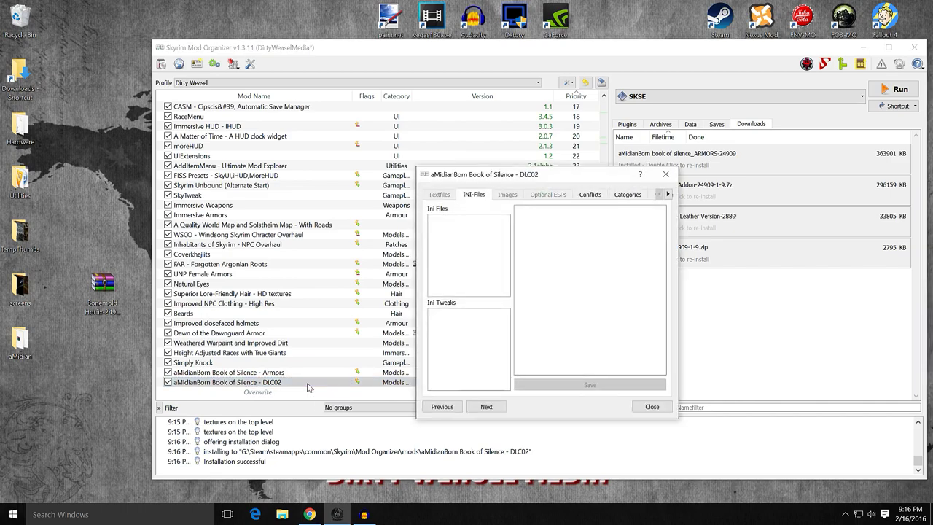
left_click(669, 194)
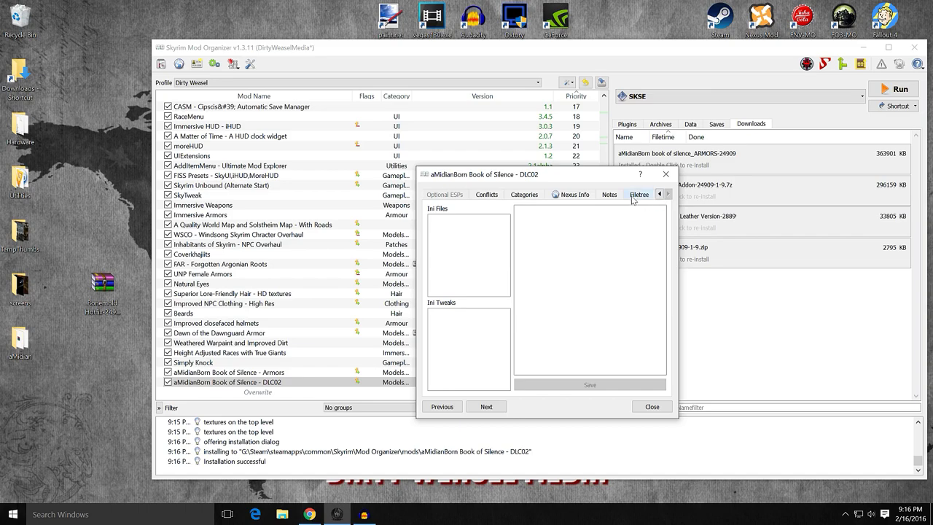
left_click(637, 195)
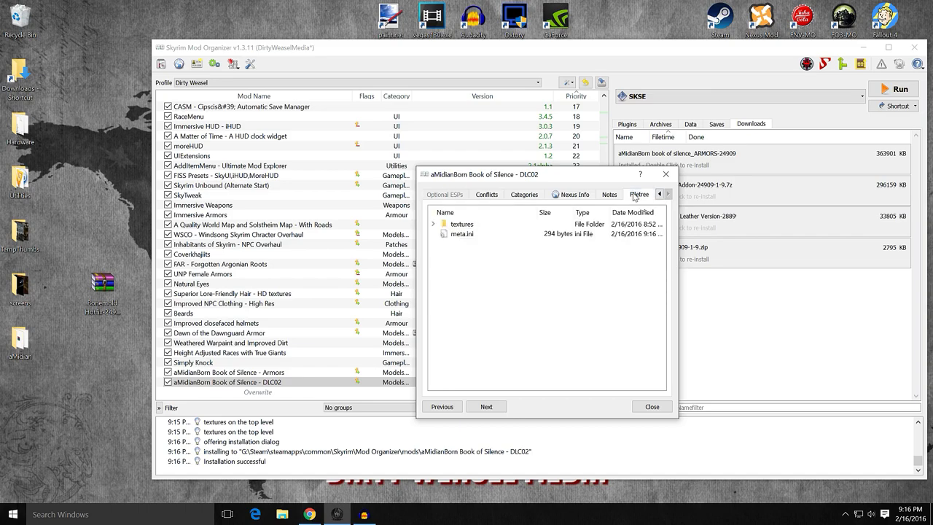
left_click(434, 224)
left_click(444, 234)
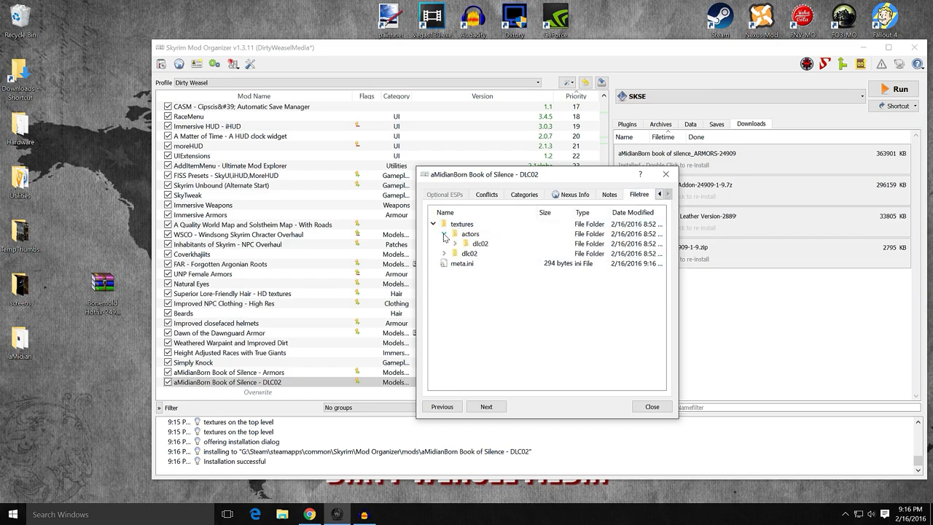
left_click(456, 244)
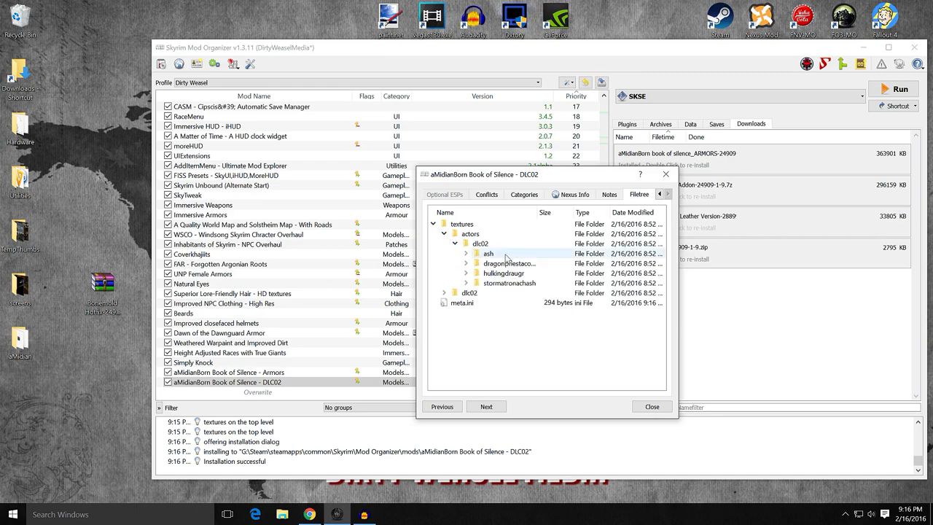
left_click(506, 257)
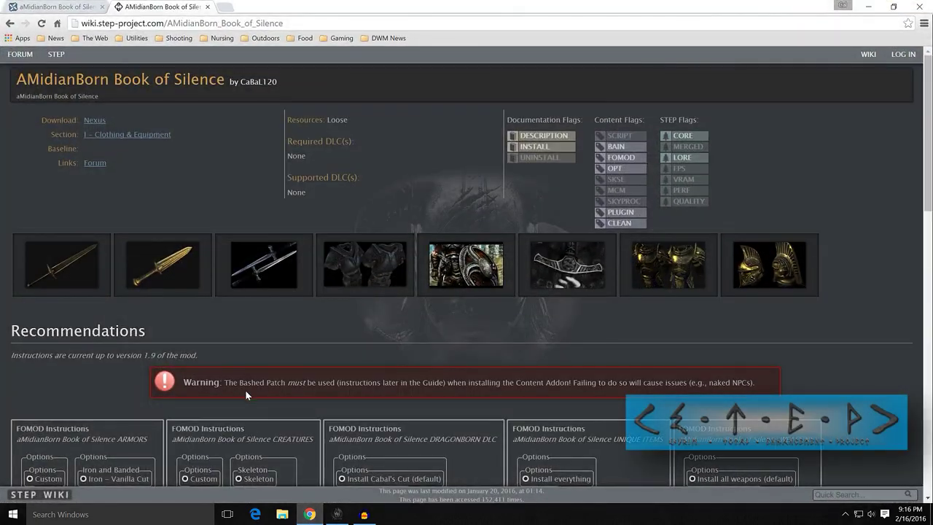
Step: Read the incorrect file path fix on the STEP wiki page in Chrome, and return to Mod Organizer
scroll(246, 394, "down", 10)
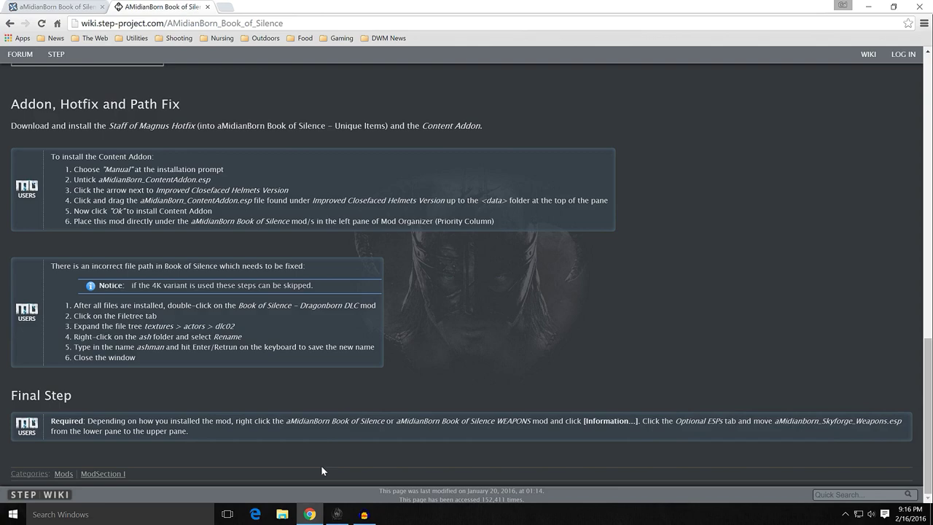
mouse_move(362, 519)
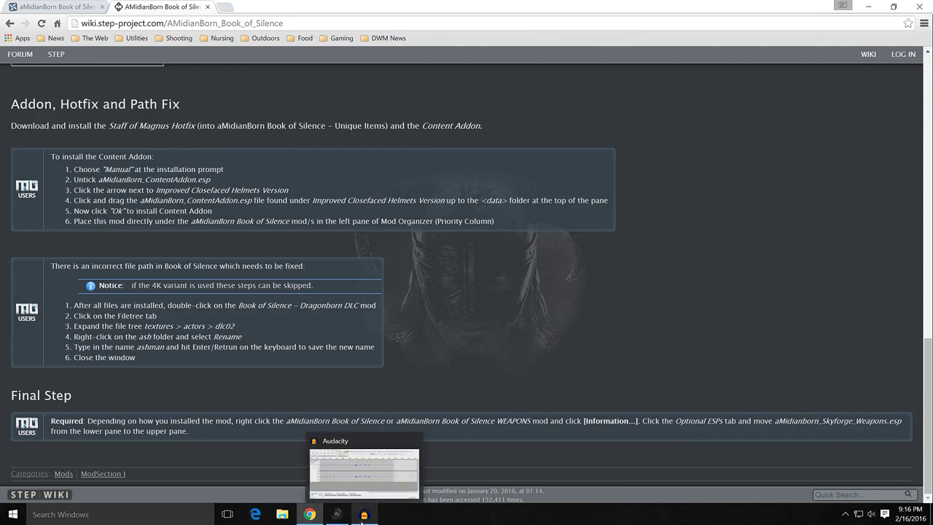
left_click(336, 514)
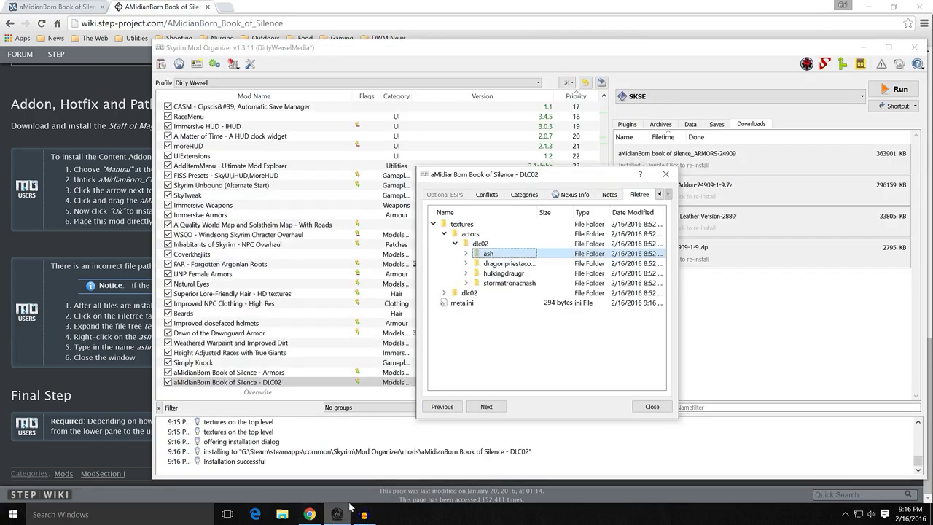
Step: Rename the ash folder as ashman, check the files inside it, and close the mod information
right_click(498, 256)
left_click(519, 272)
type("ashman")
left_click(514, 340)
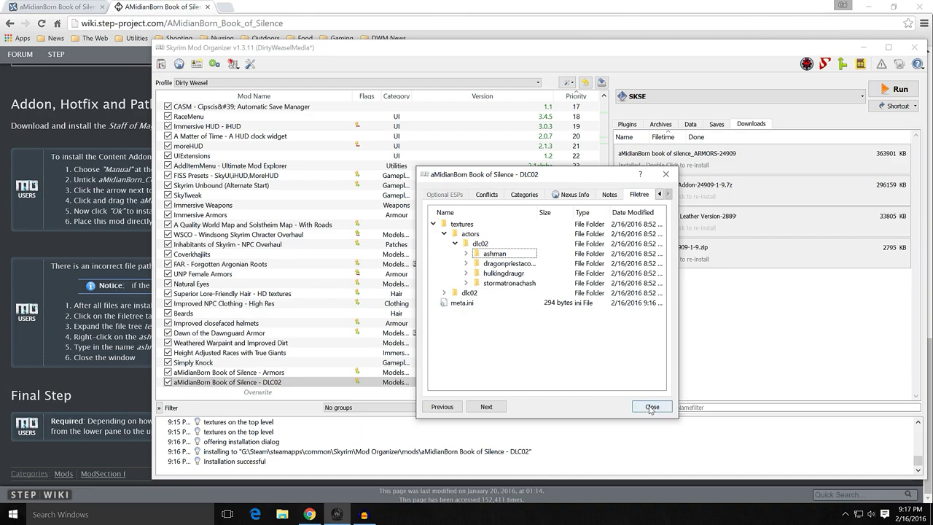
left_click(466, 254)
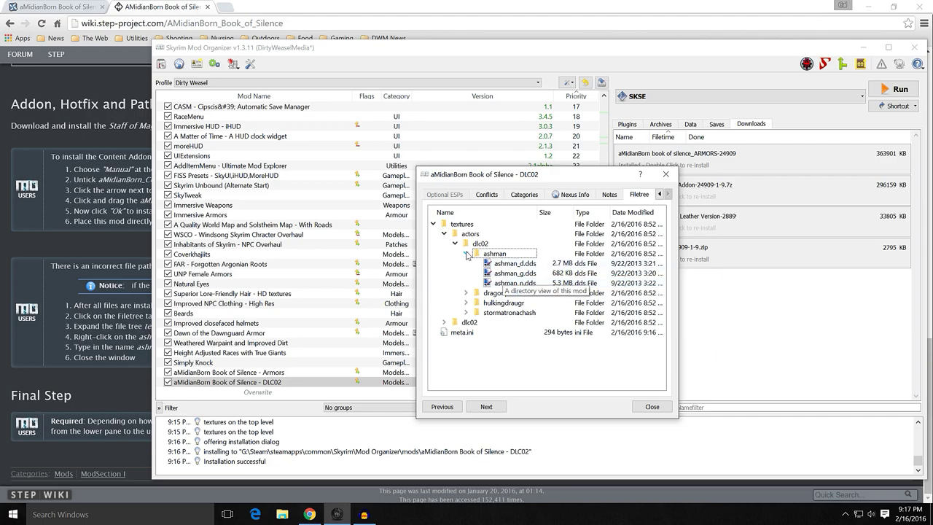
left_click(466, 254)
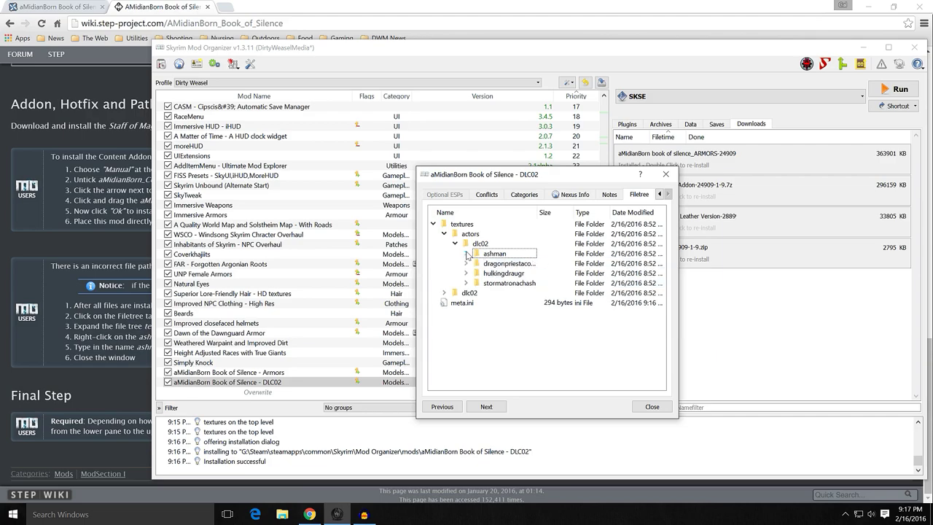
left_click(652, 406)
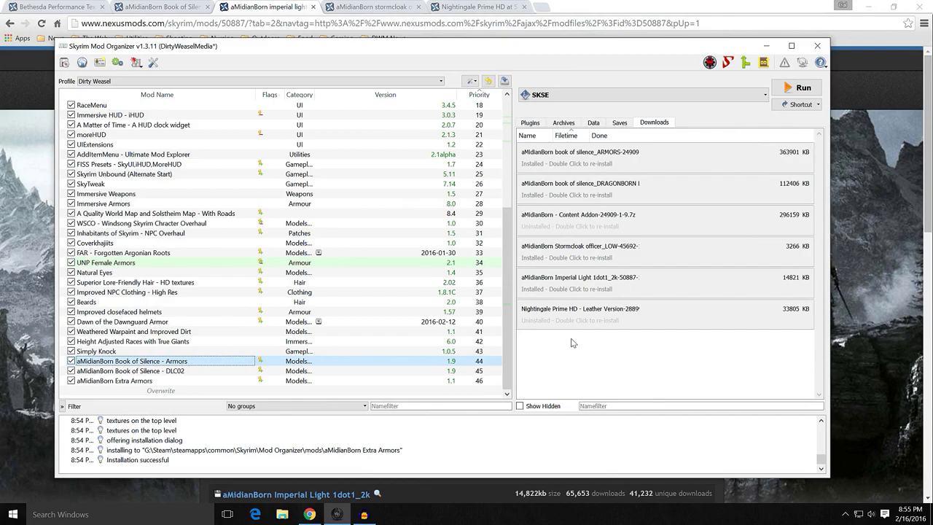
Step: Minimize Mod Organizer to bring up the Nexus page for aMidianBorn imperial light and studded in Chrome
left_click(764, 48)
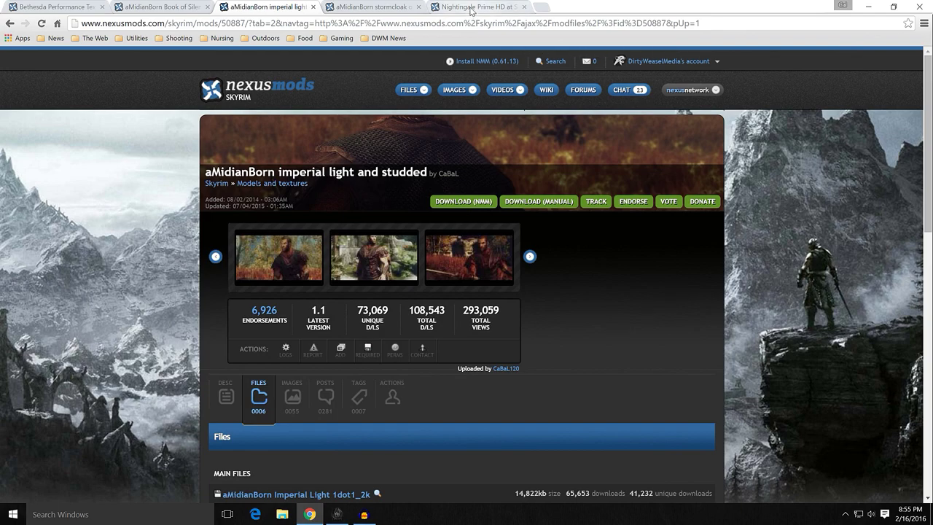
left_click(710, 90)
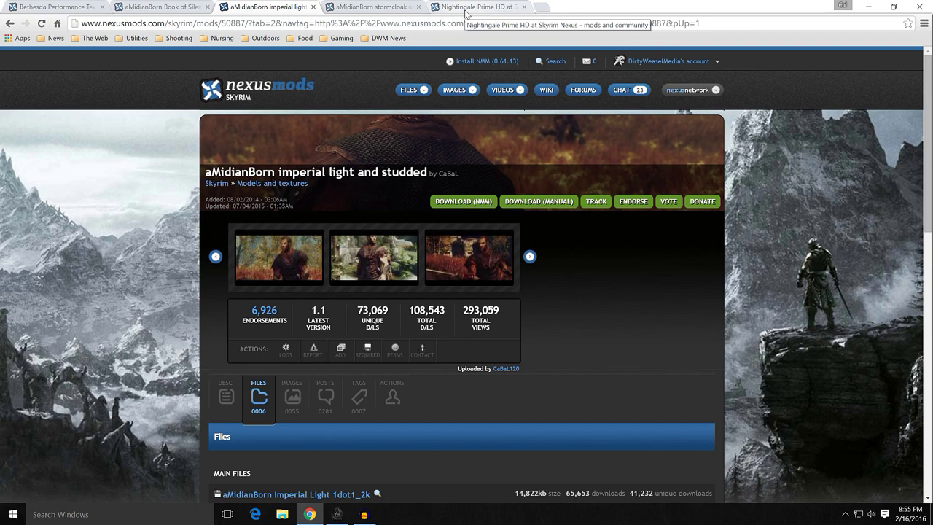
Step: View the Bethesda Performance Textures page on Nexus, and examine the armor preview images on the Nightingale Prime HD page
left_click(66, 7)
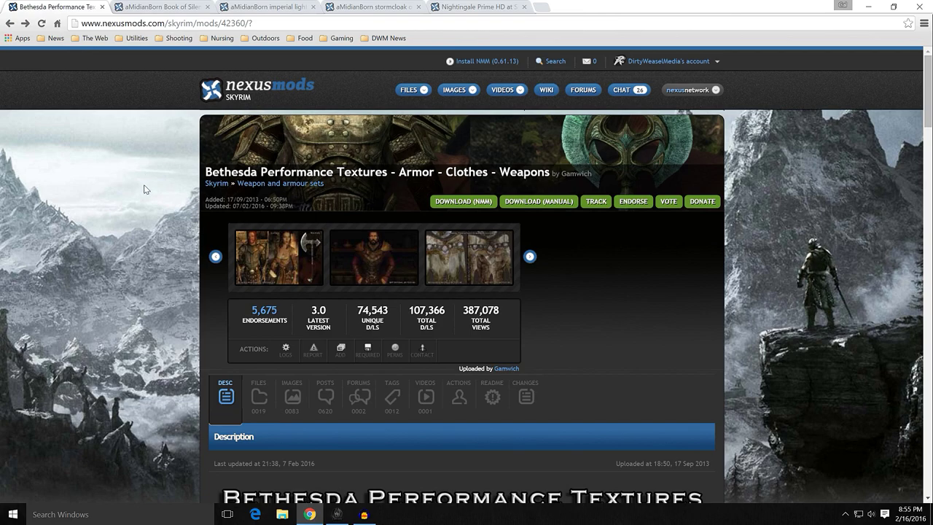
left_click(485, 8)
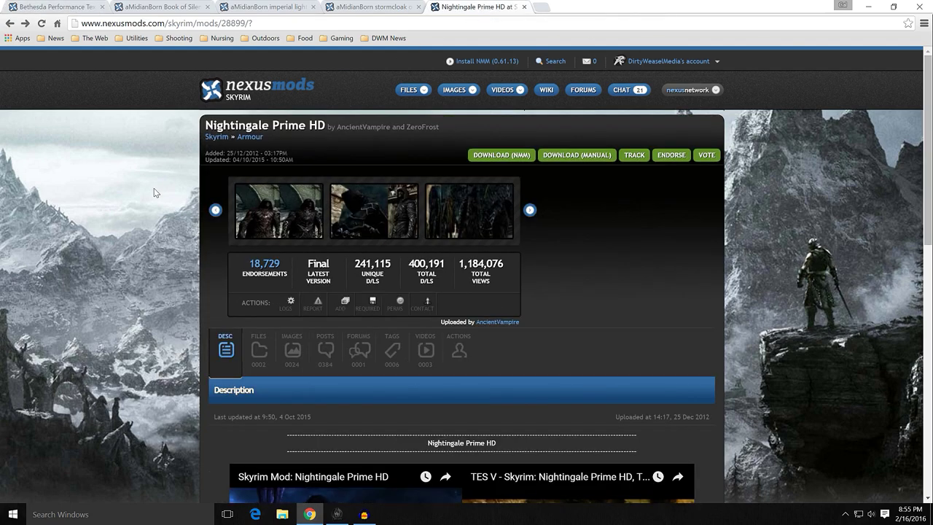
scroll(156, 200, "down", 3)
scroll(157, 205, "up", 3)
left_click(300, 202)
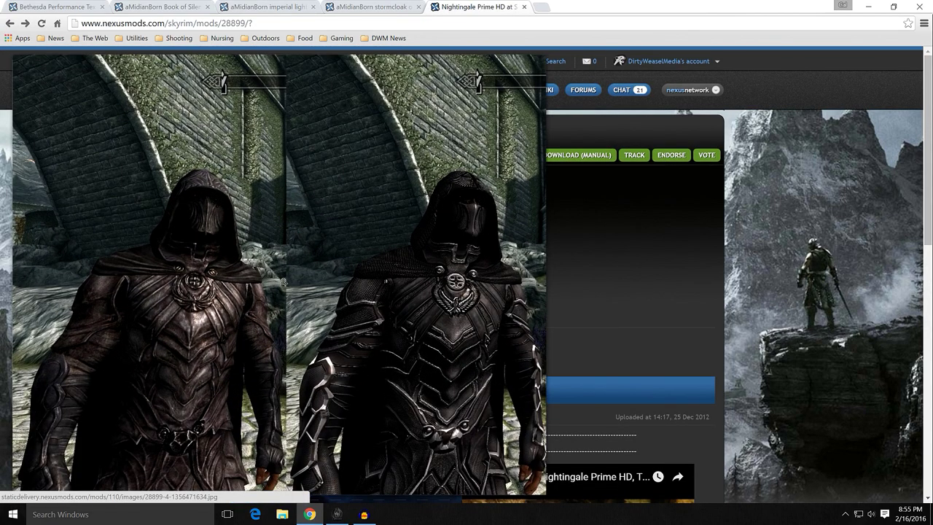
left_click(283, 280)
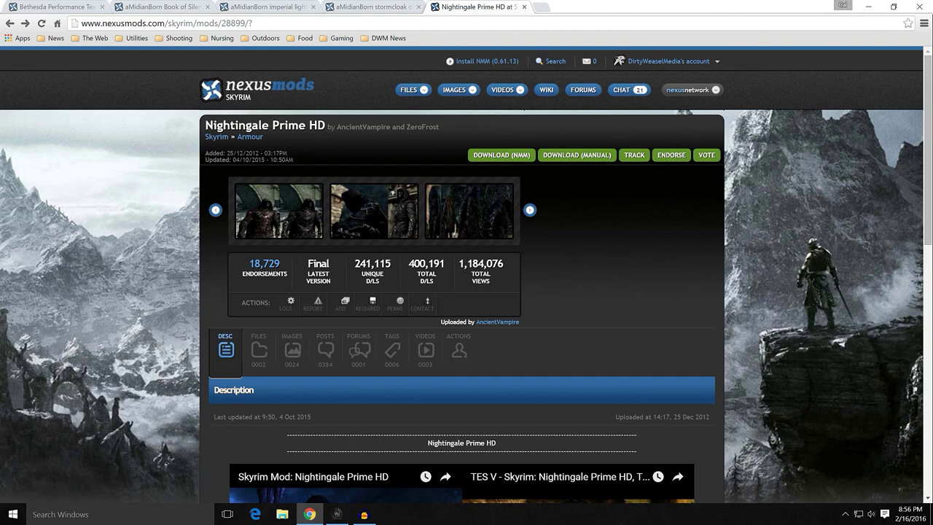
left_click(444, 202)
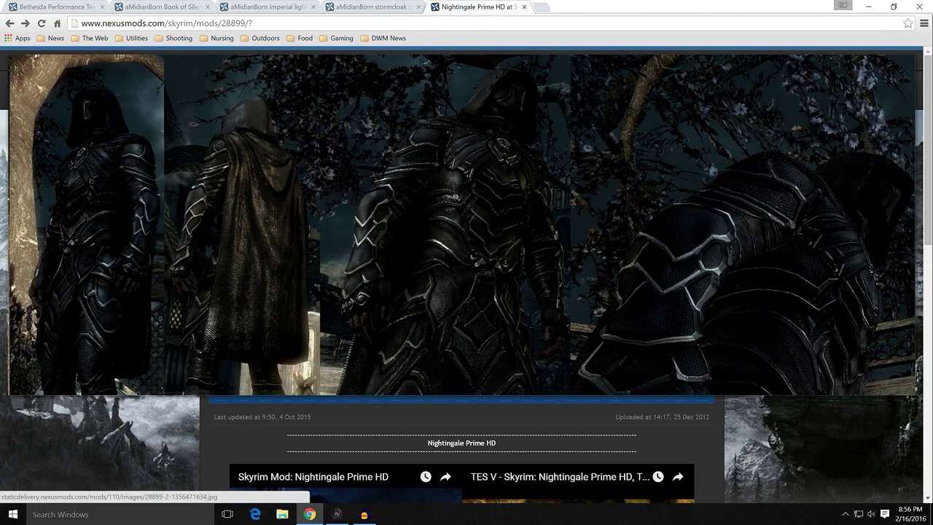
left_click(455, 196)
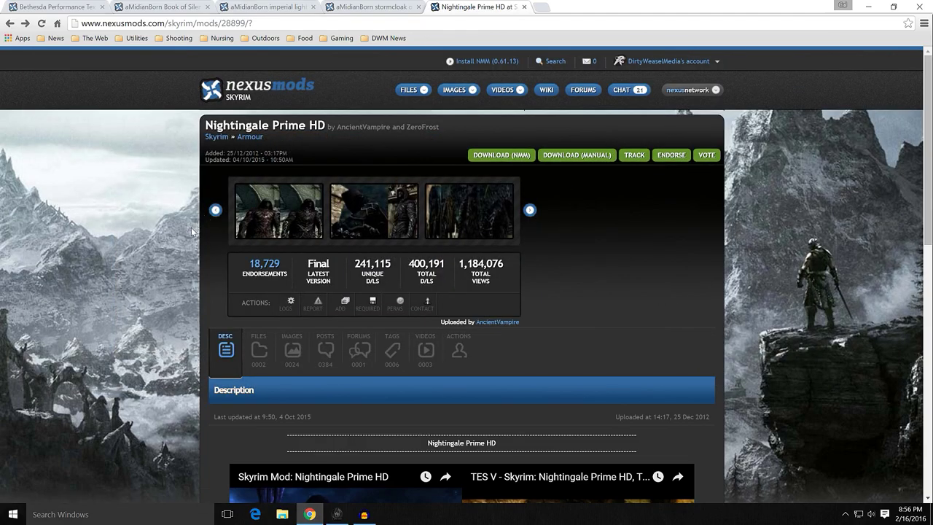
Step: Read the Nightingale Prime HD description and examine the main files offered for download
scroll(191, 232, "down", 2)
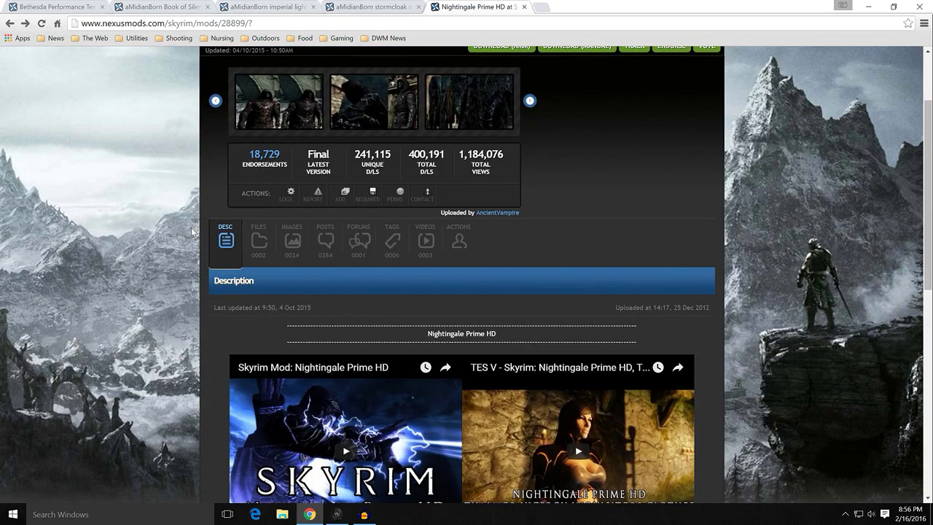
scroll(192, 232, "down", 3)
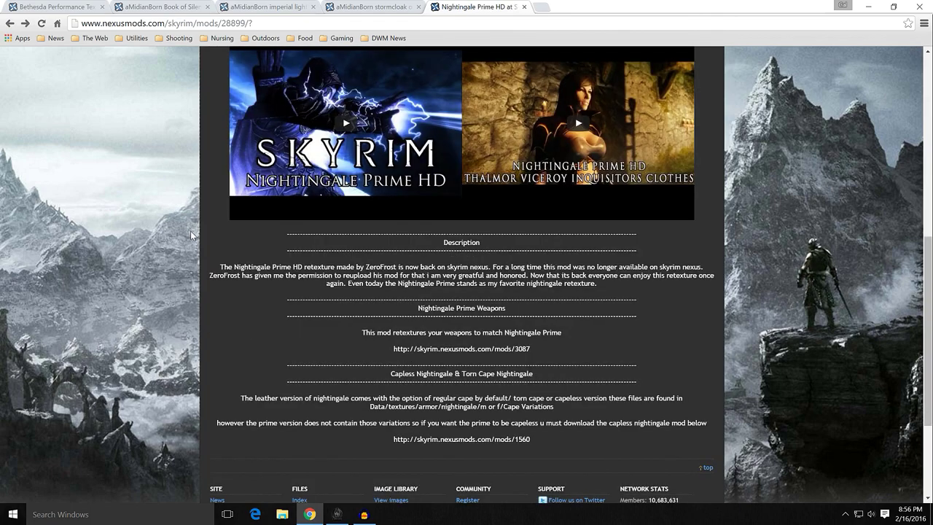
scroll(191, 234, "up", 5)
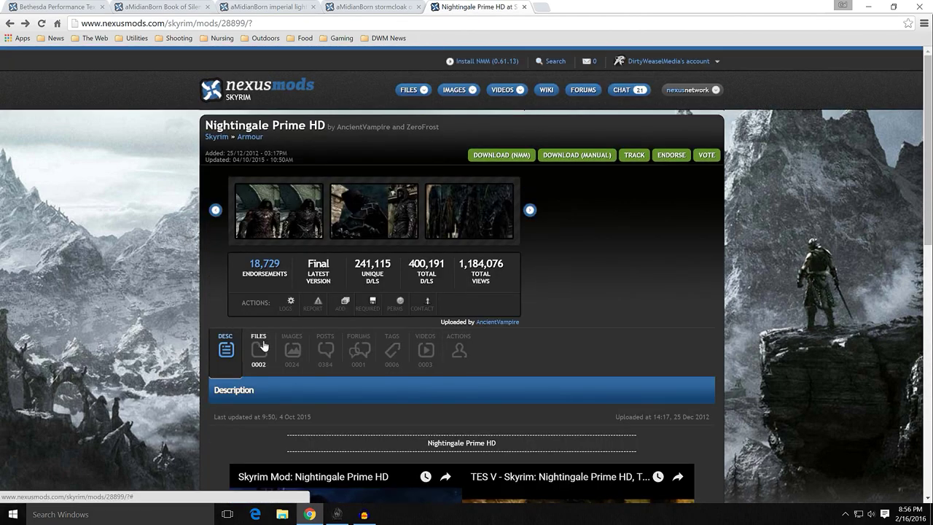
left_click(262, 346)
scroll(179, 297, "down", 3)
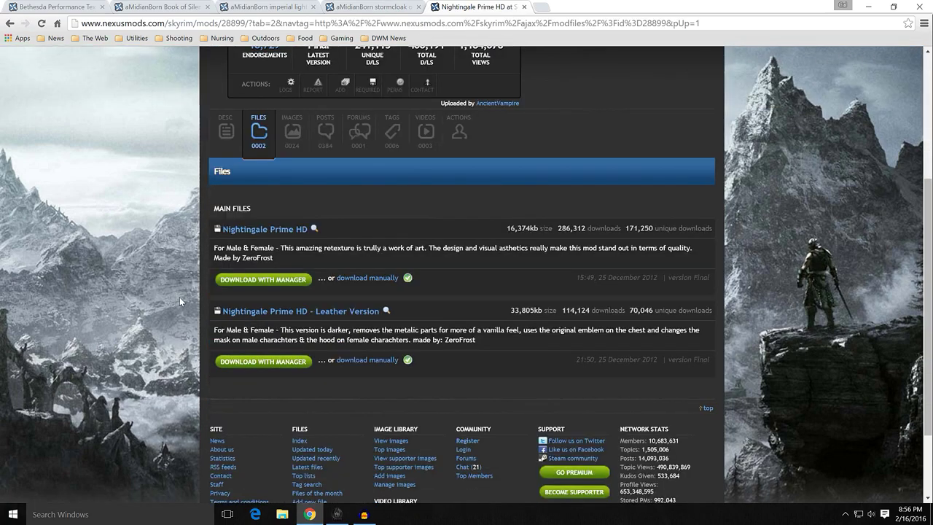
scroll(180, 297, "down", 1)
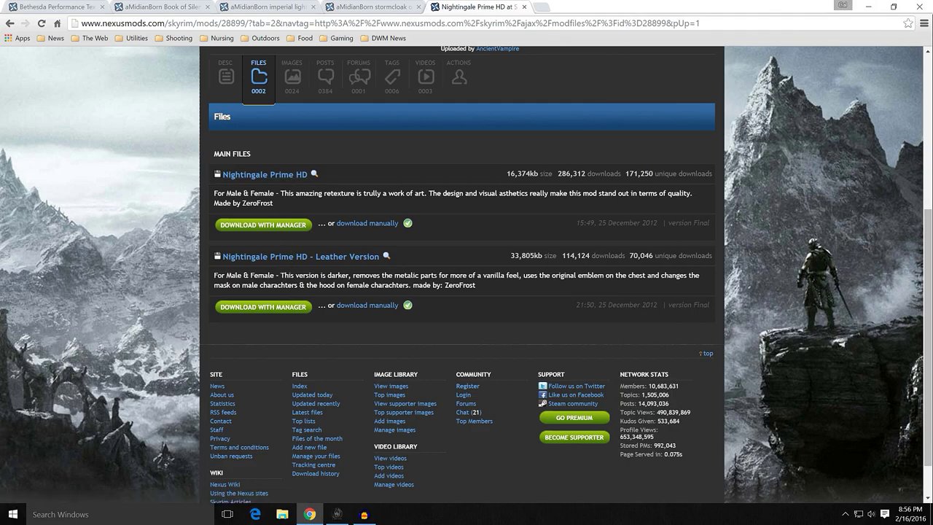
Step: Switch to Mod Organizer, start a manual install of Nightingale Prime HD - Leather Version, and set Data as the data directory
left_click(866, 11)
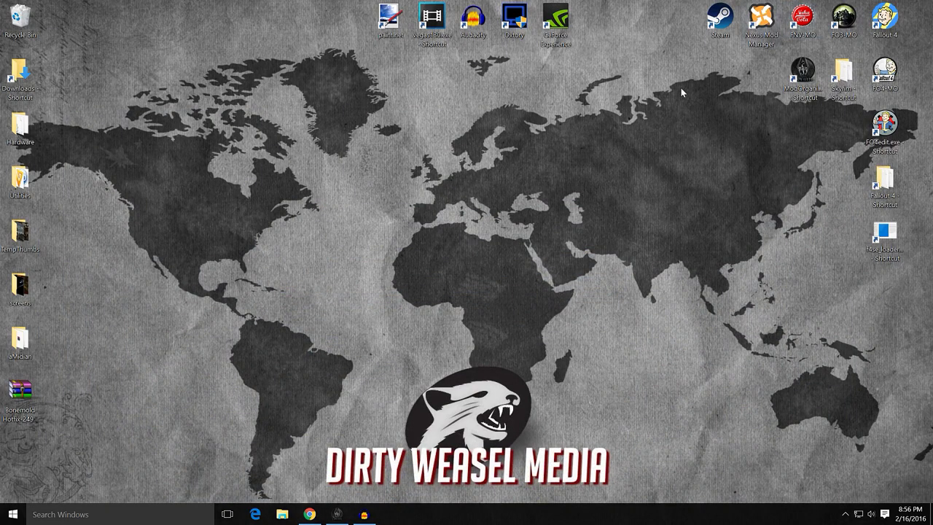
left_click(336, 514)
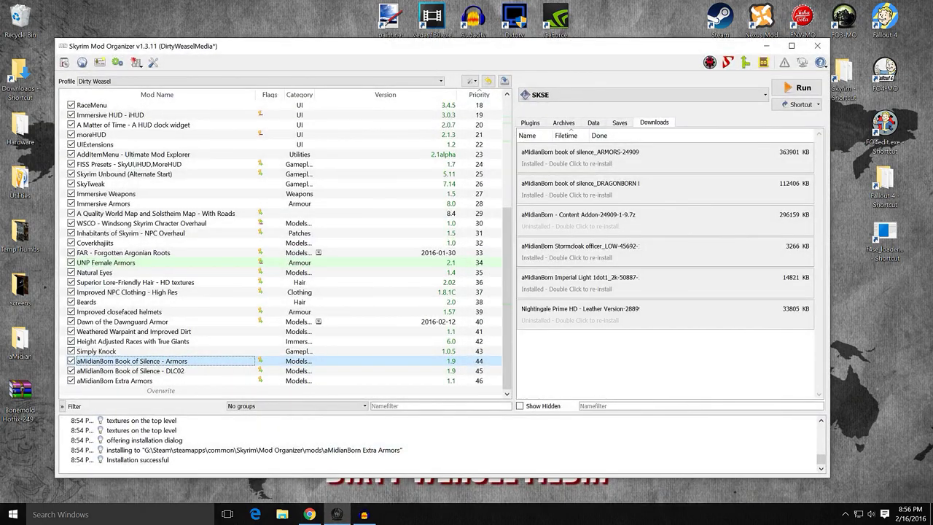
double_click(590, 315)
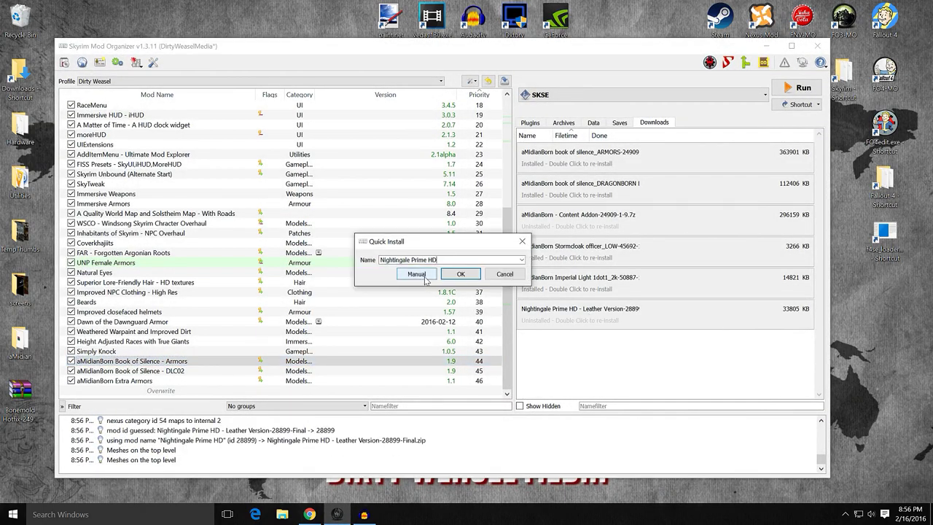
left_click(425, 278)
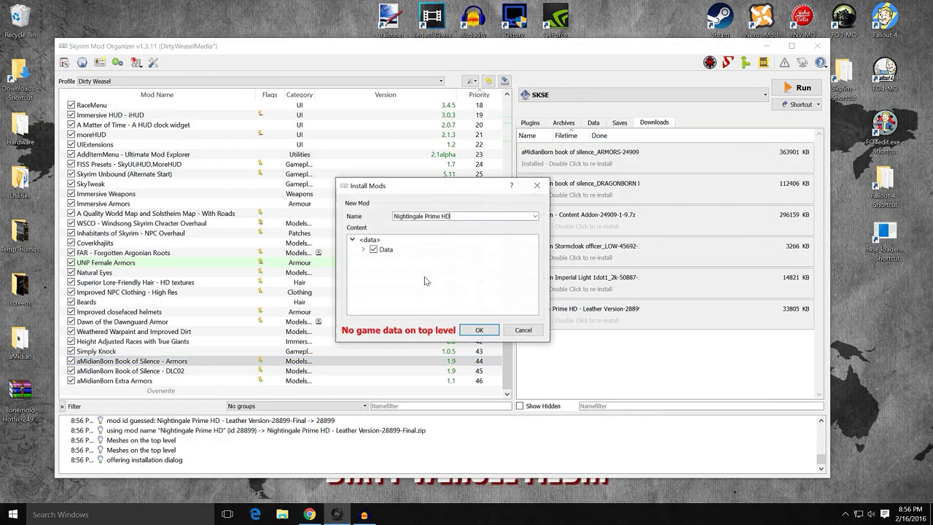
right_click(378, 251)
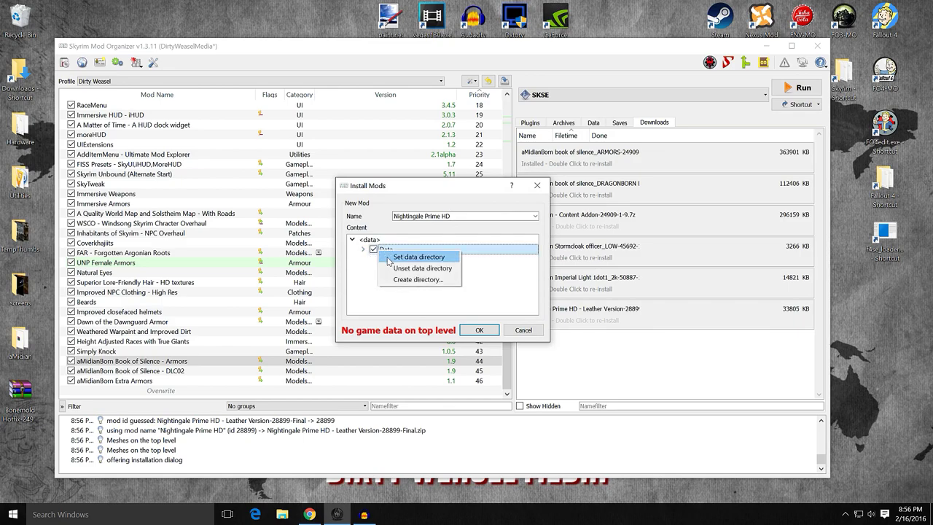
left_click(387, 258)
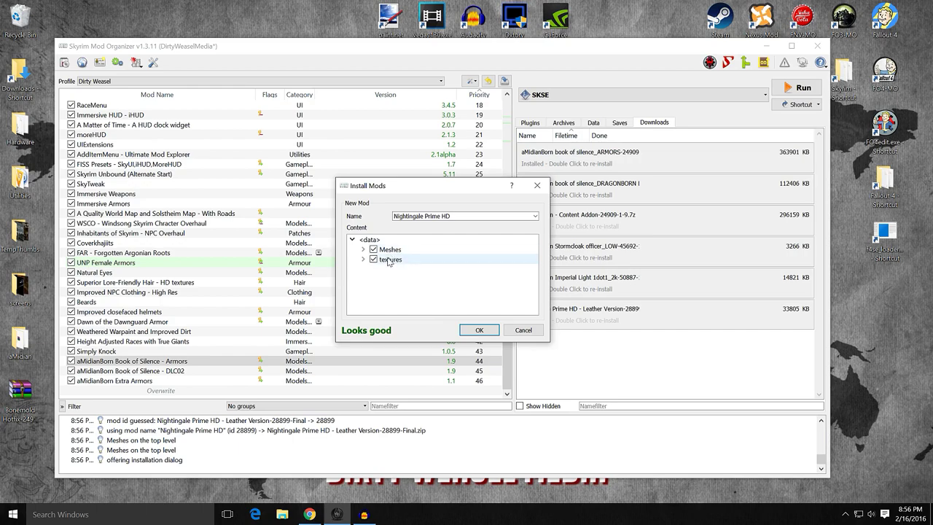
Step: Check the contents of the textures and Meshes folders, complete the Nightingale Prime HD install, and enable the mod
left_click(363, 260)
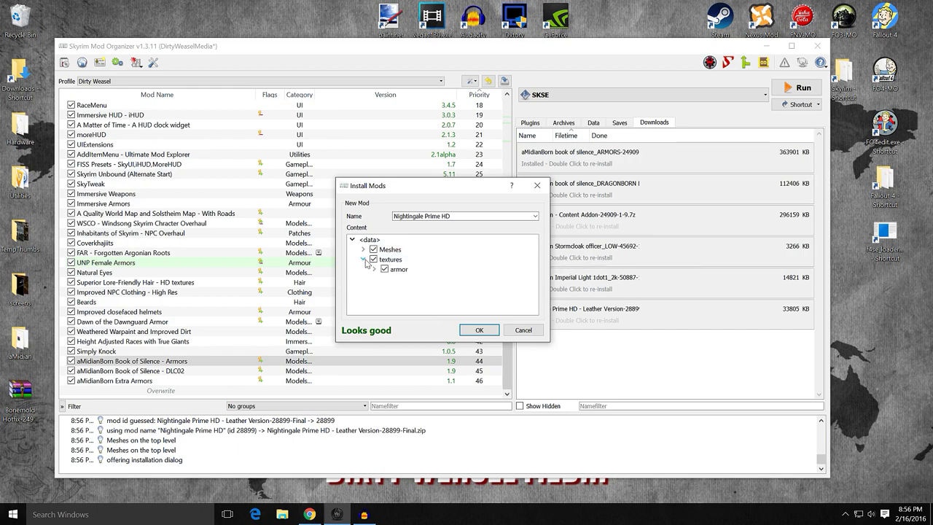
left_click(364, 259)
left_click(363, 249)
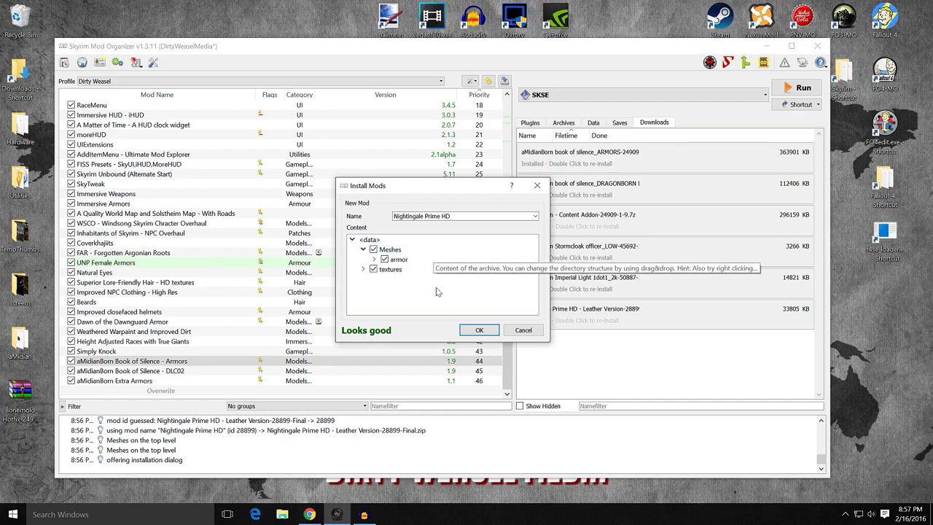
left_click(479, 330)
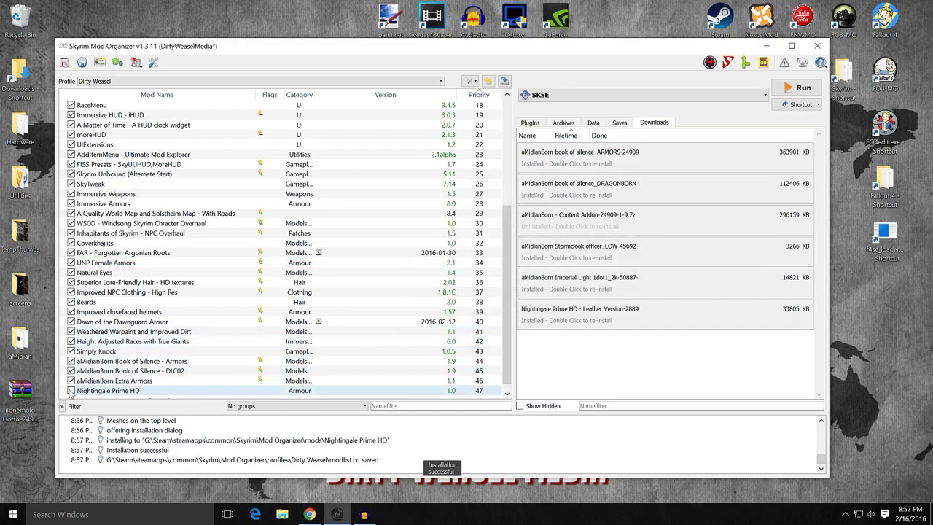
left_click(70, 392)
Step: Start a manual reinstall of the Nightingale Prime HD mod and set its Data folder as the data directory
left_click(188, 392)
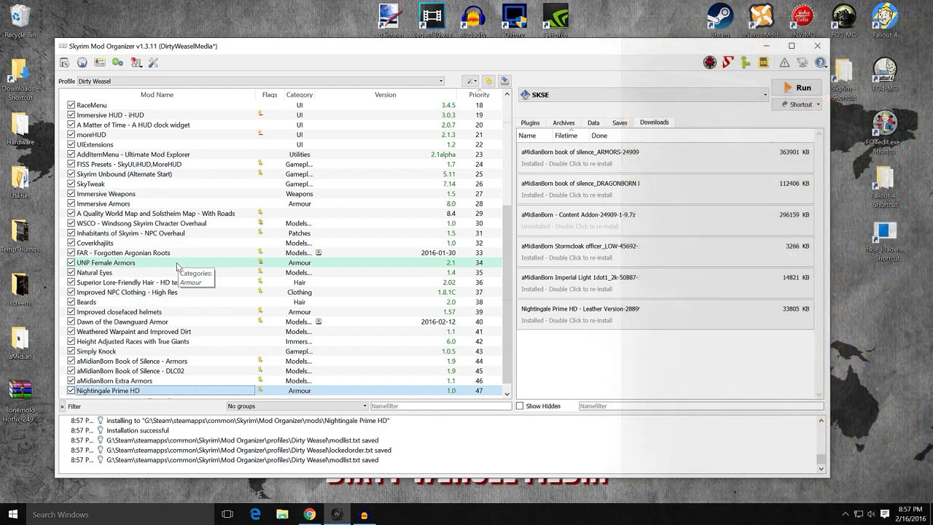
right_click(187, 393)
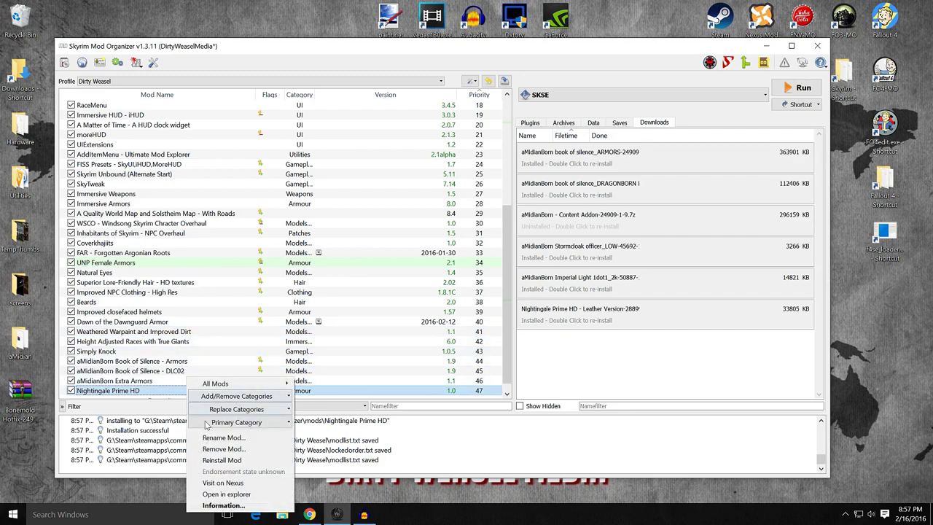
left_click(211, 459)
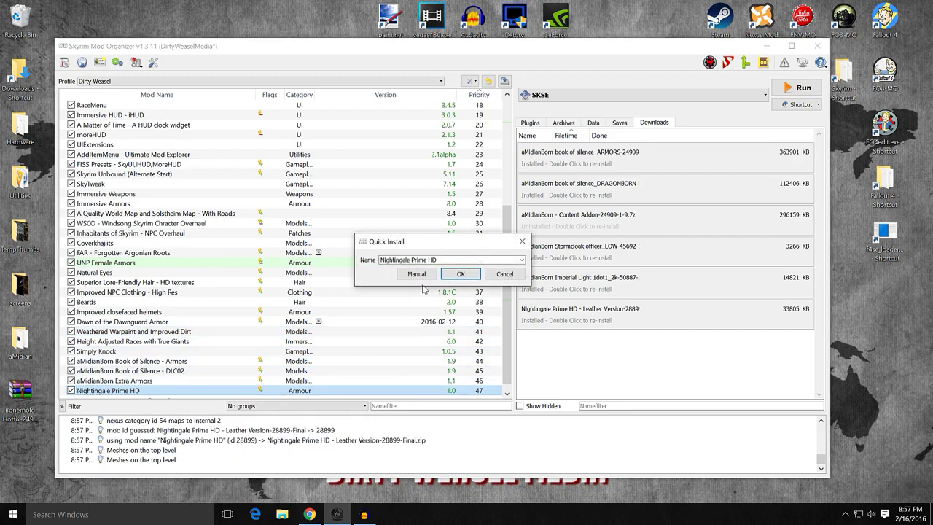
left_click(424, 280)
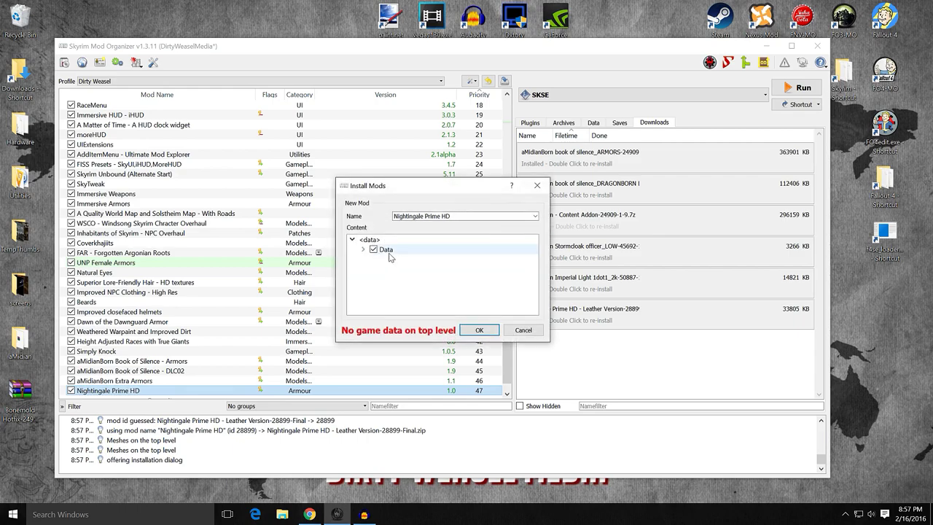
right_click(391, 252)
left_click(401, 260)
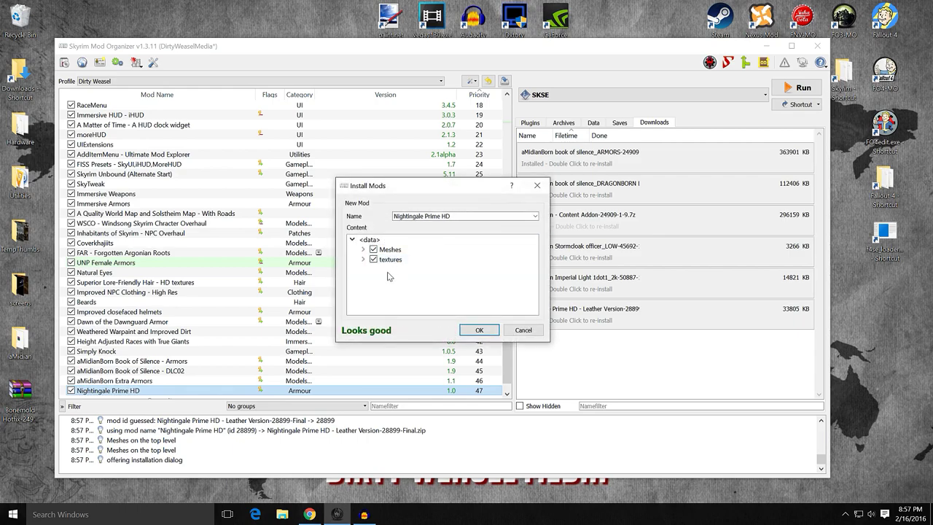
Step: Exclude the Meshes folder from the Nightingale Prime HD reinstall and replace the existing mod files
left_click(374, 250)
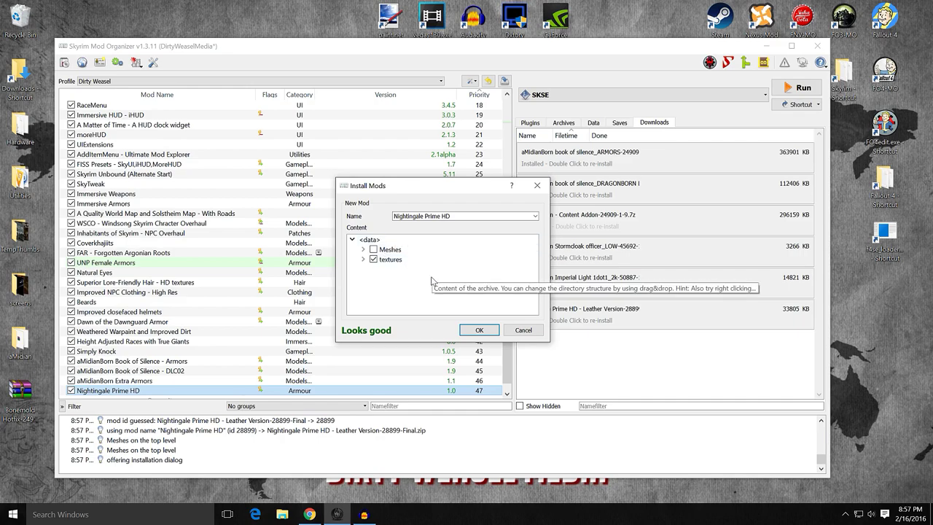
left_click(478, 331)
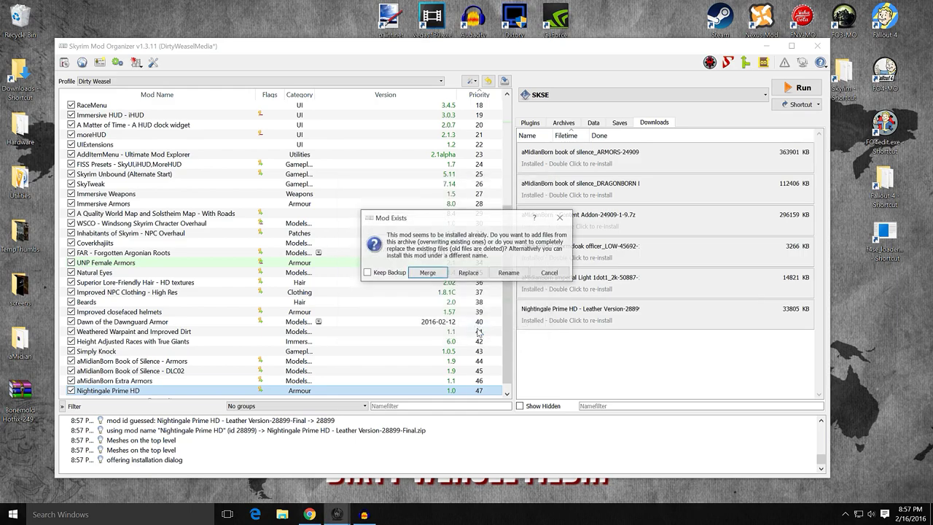
left_click(465, 274)
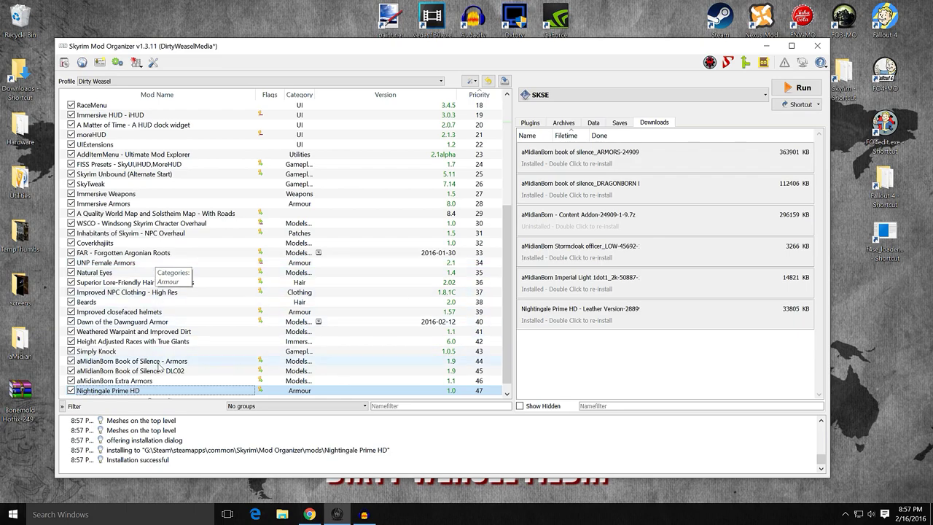
Step: Review the load order in the plugin list and the priorities in the mod list
scroll(328, 274, "down", 1)
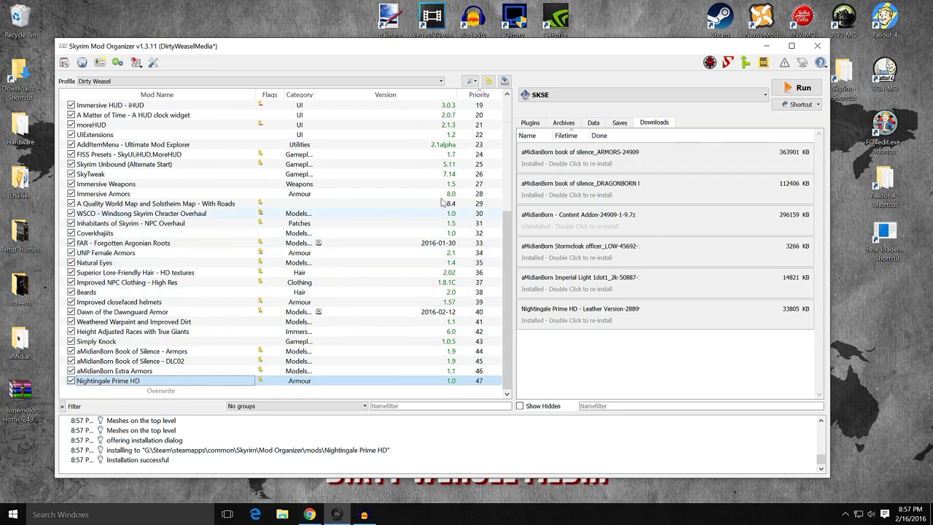
left_click(530, 123)
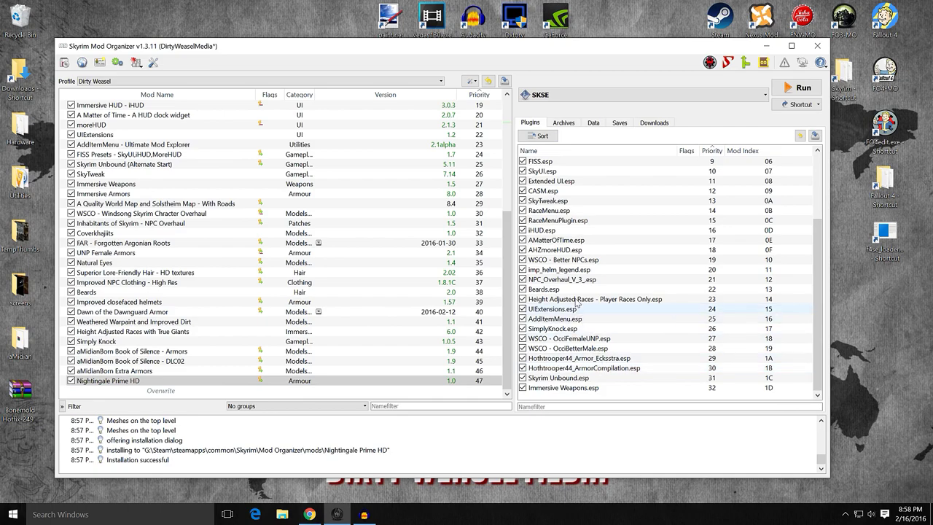
scroll(607, 293, "up", 2)
left_click_drag(509, 306, 509, 194)
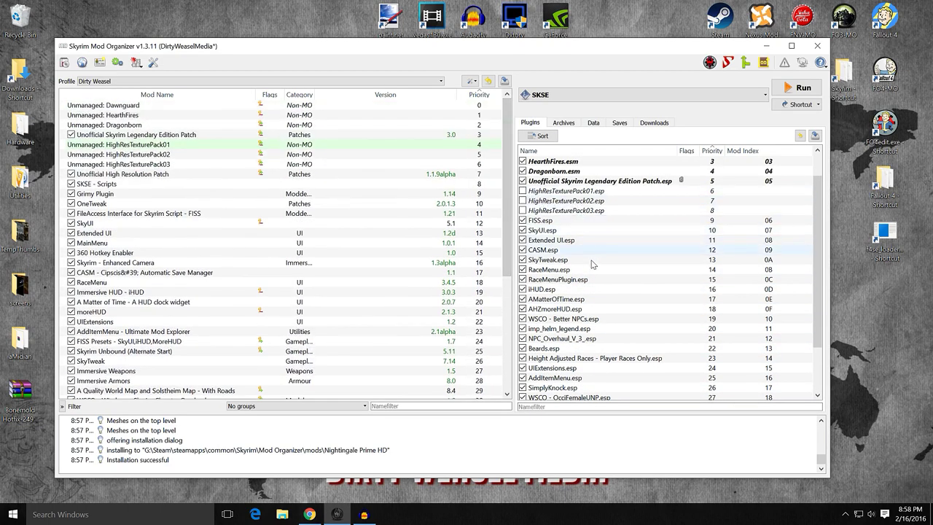
scroll(629, 281, "down", 2)
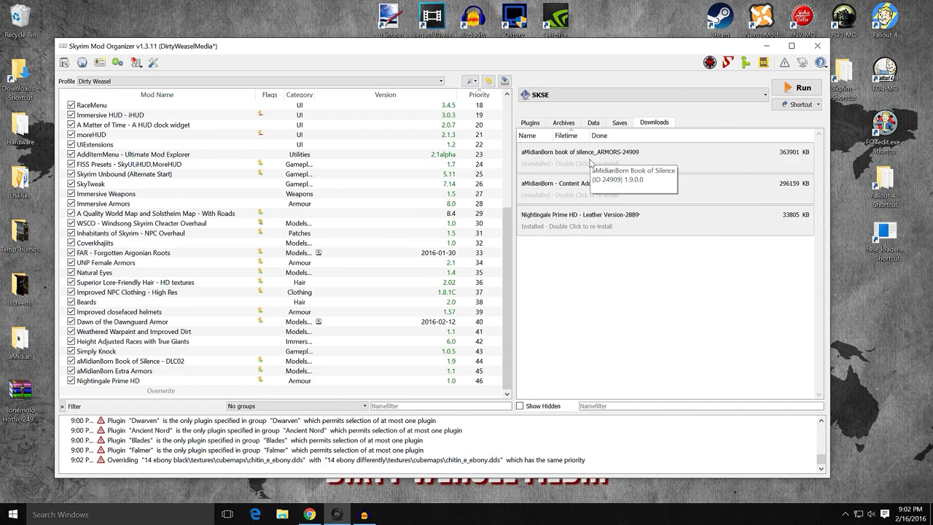
Step: Reinstall the aMidianBorn ARMORS archive under the name "aMidianBorn Book of Silence - Armors" and choose the Custom install option
double_click(591, 164)
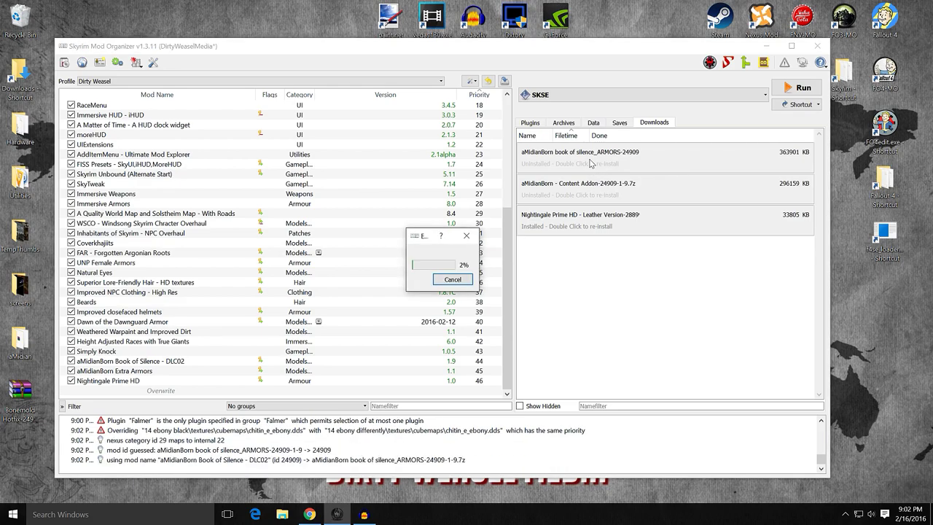
left_click(524, 173)
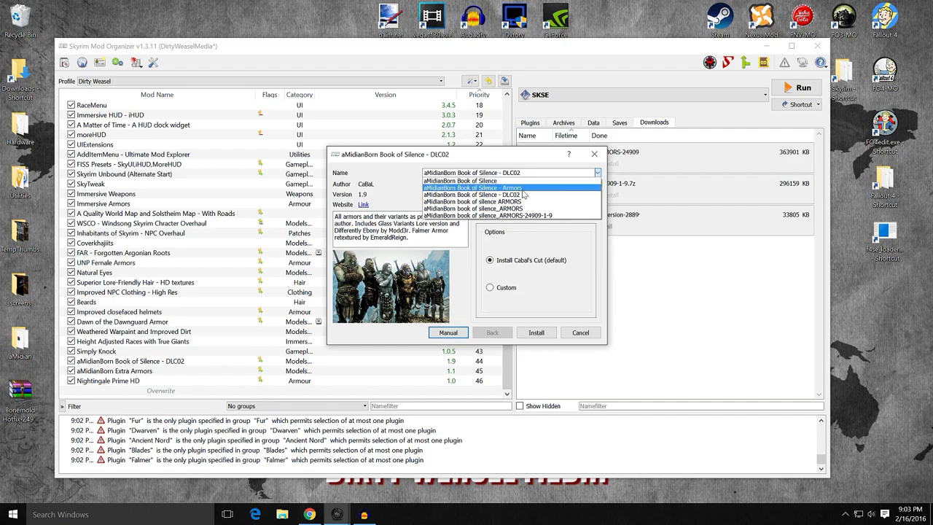
left_click(522, 189)
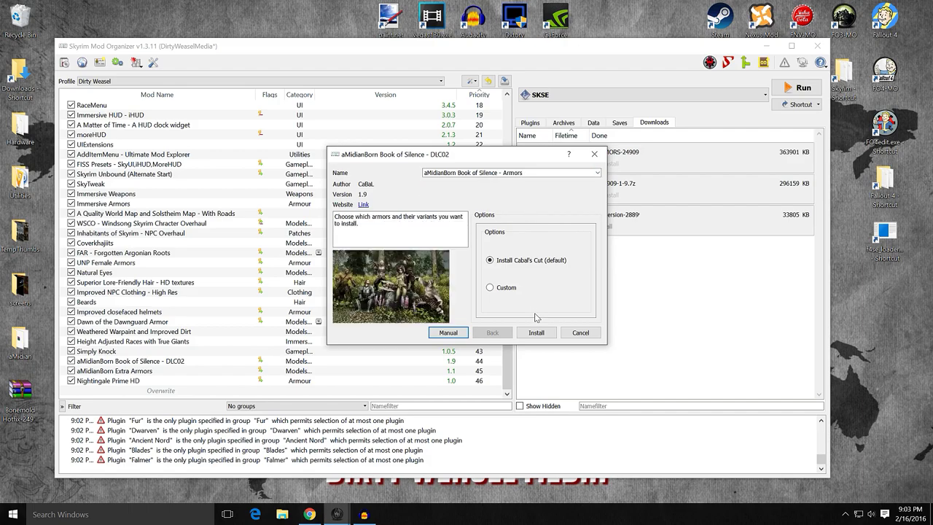
left_click(504, 288)
left_click(536, 333)
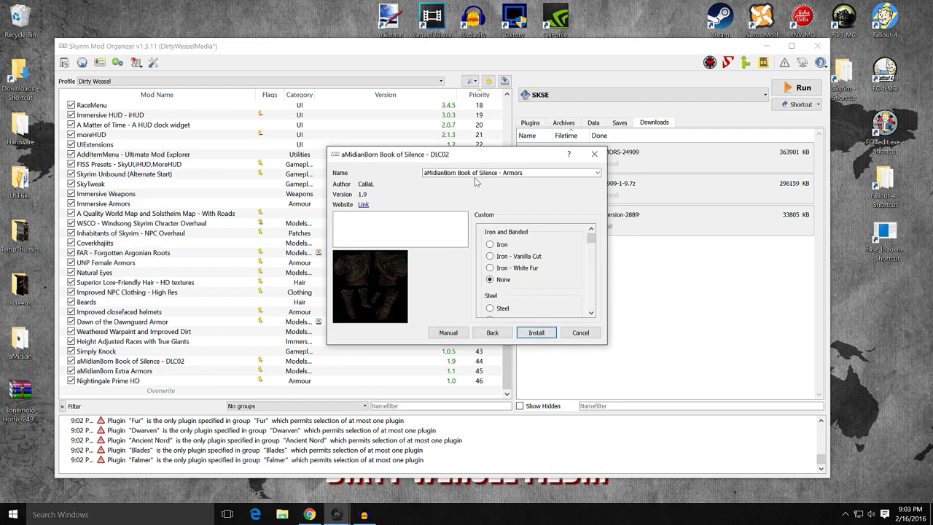
Step: Enlarge the installer window and select the Glass - Variants and Ebony - Differently armor options
left_click_drag(473, 160, 353, 87)
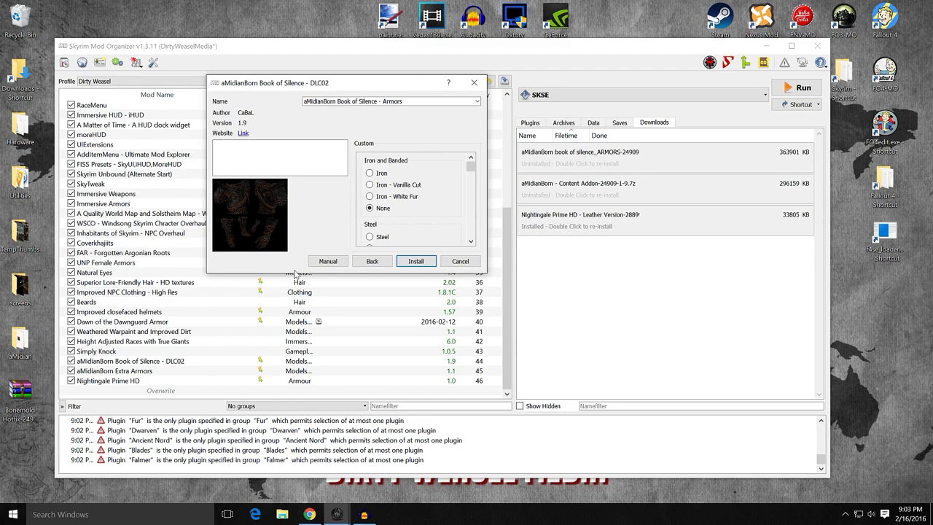
left_click_drag(292, 274, 295, 424)
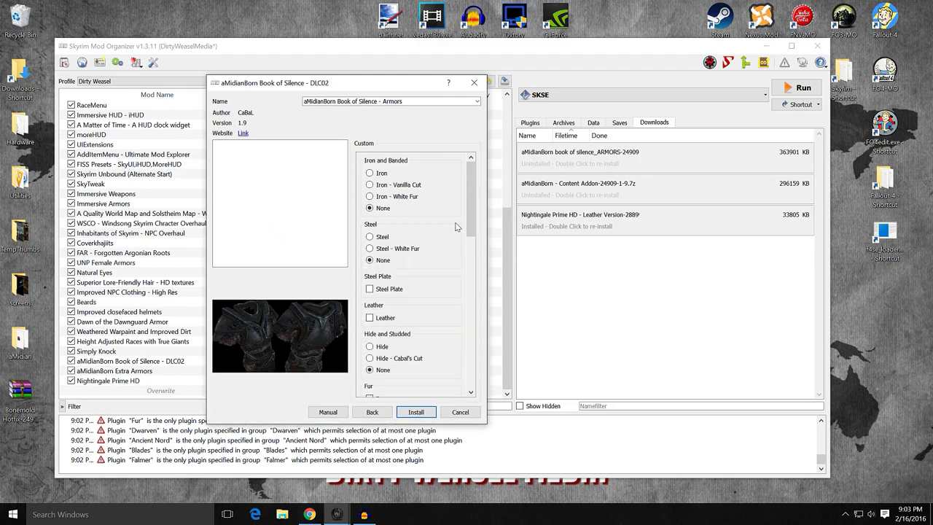
scroll(471, 209, "down", 1)
left_click_drag(471, 209, 463, 350)
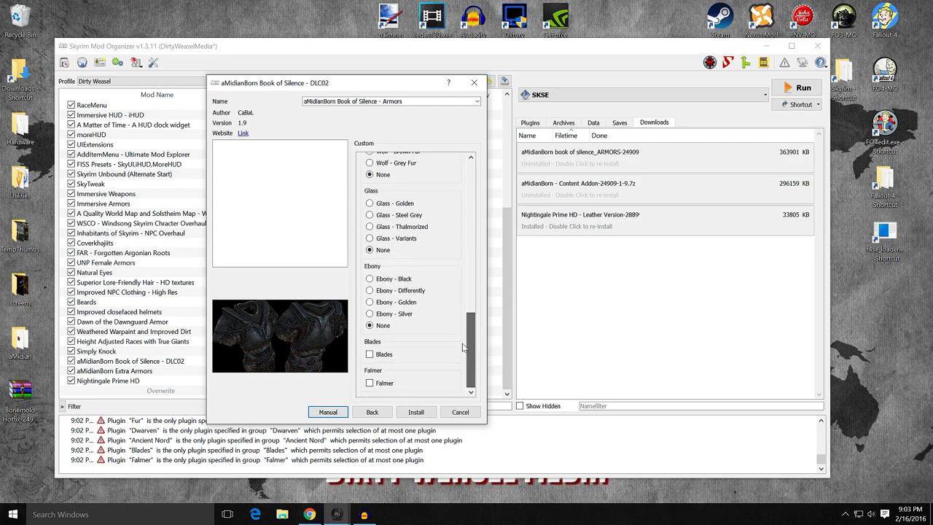
mouse_move(417, 239)
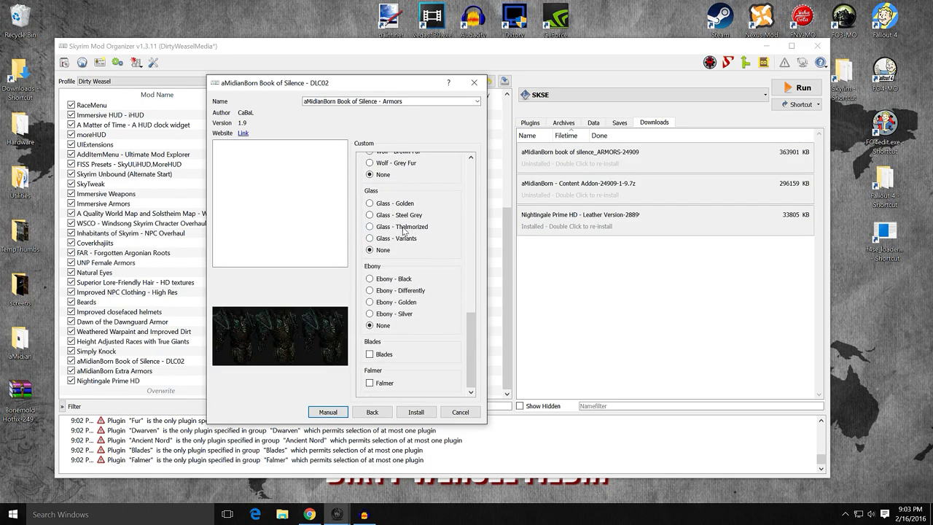
left_click(404, 228)
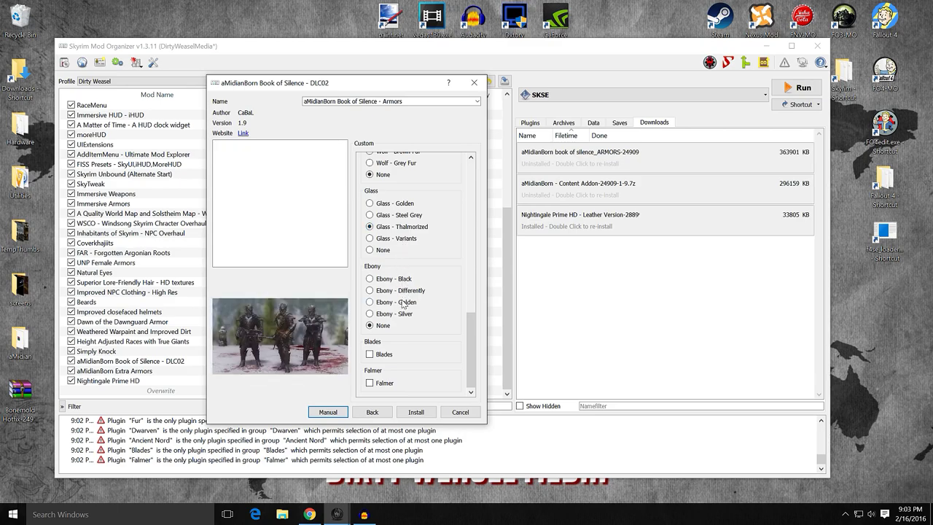
mouse_move(472, 335)
left_mouse_down()
mouse_move(474, 198)
mouse_move(472, 334)
left_mouse_up()
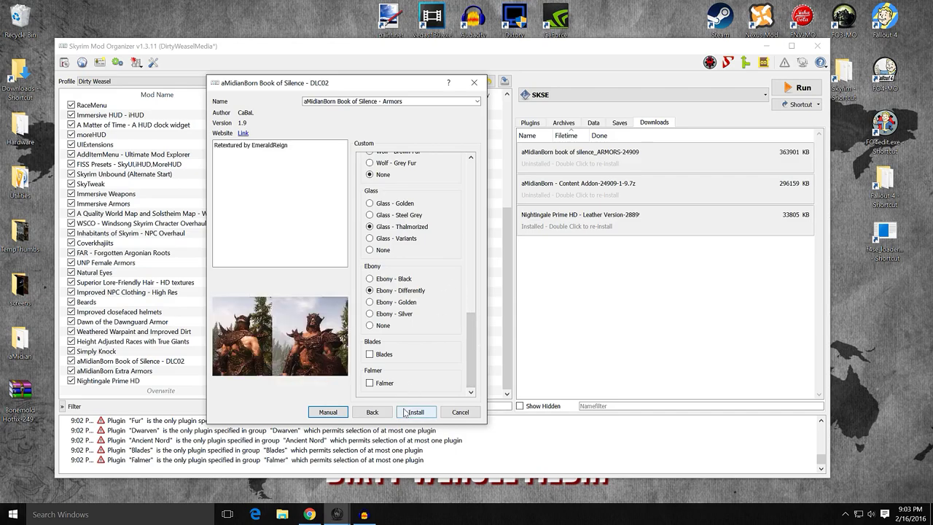
left_click(404, 243)
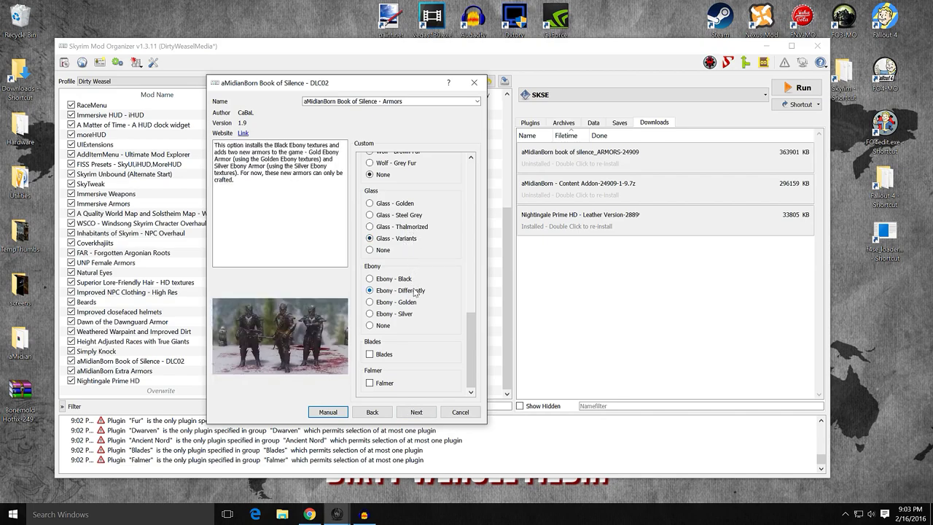
Step: Choose the Lore esp option for the glass variants and complete the installation
left_click(417, 414)
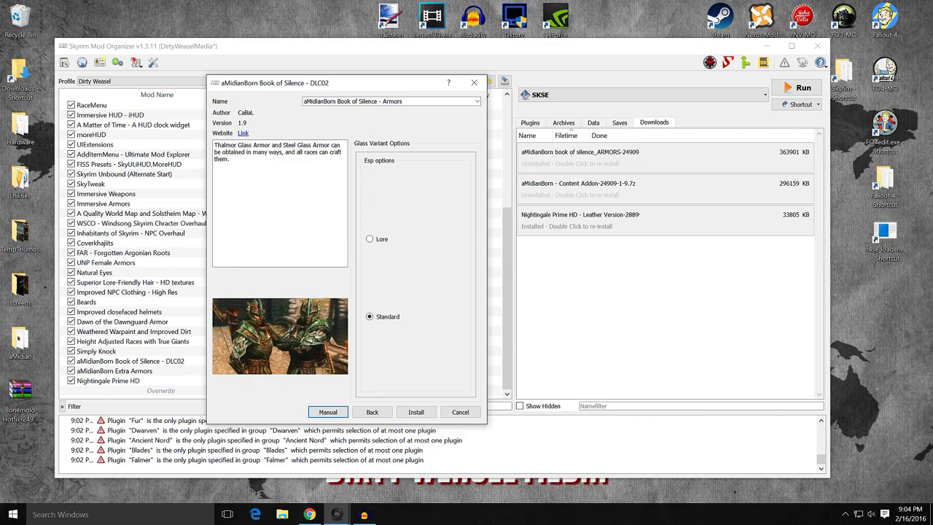
left_click(378, 243)
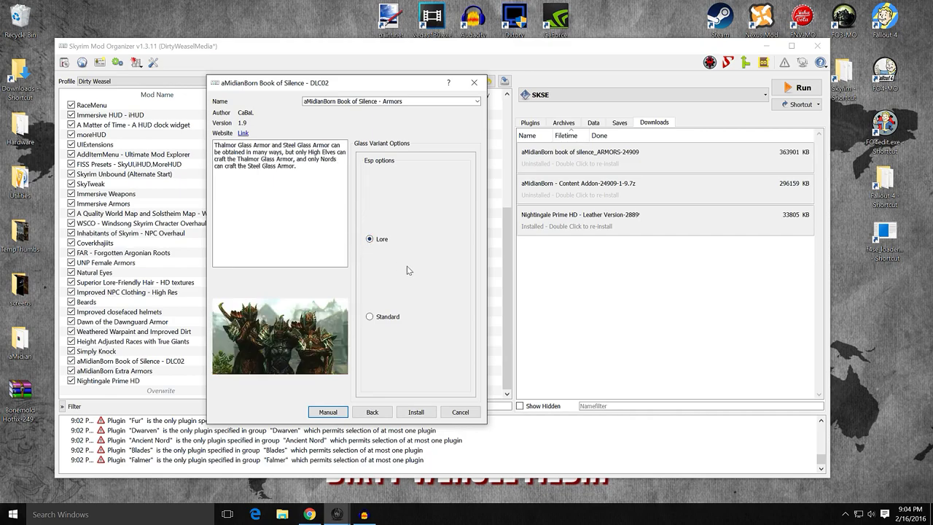
left_click(427, 412)
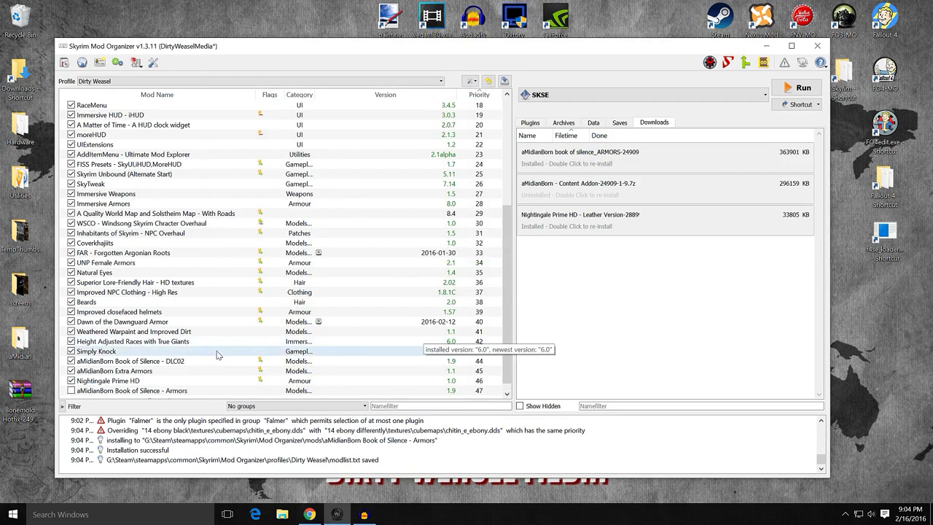
Step: Enable the aMidianBorn Book of Silence - Armors mod, place it directly before the DLC02 mod, and check the plugin list
left_click(71, 390)
left_click_drag(98, 392, 176, 361)
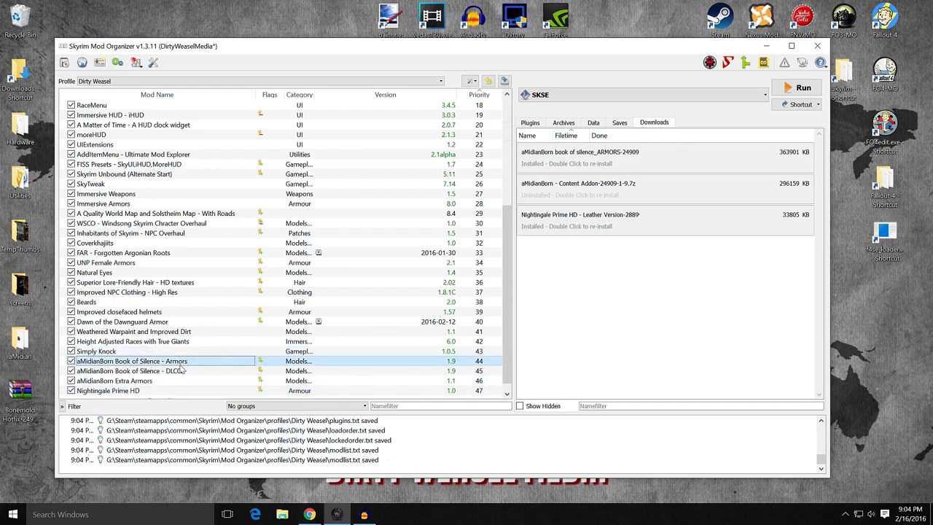
left_click(528, 124)
scroll(642, 282, "down", 1)
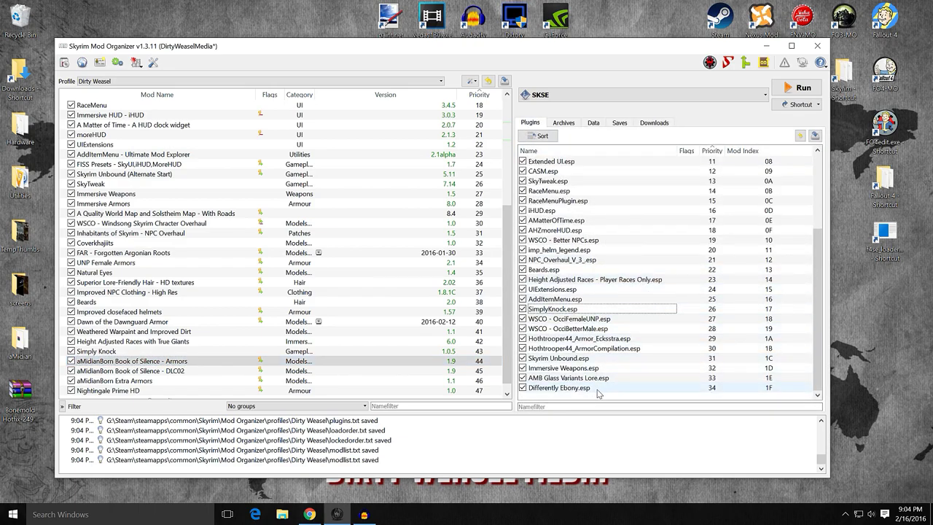
mouse_move(600, 384)
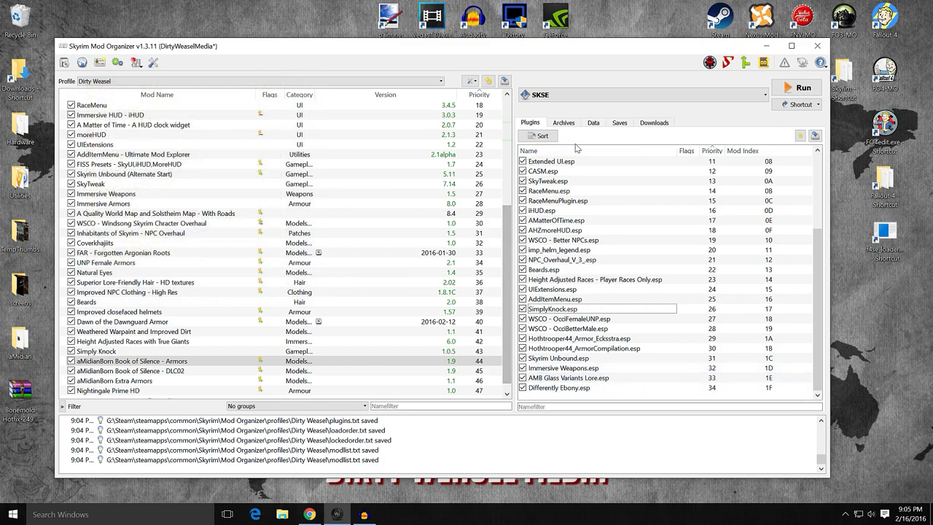
Step: Start a manual install of the aMidianBorn Content Addon archive under the name "aMidianBorn Book of Silence - Armors" and inspect its contents
left_click(662, 126)
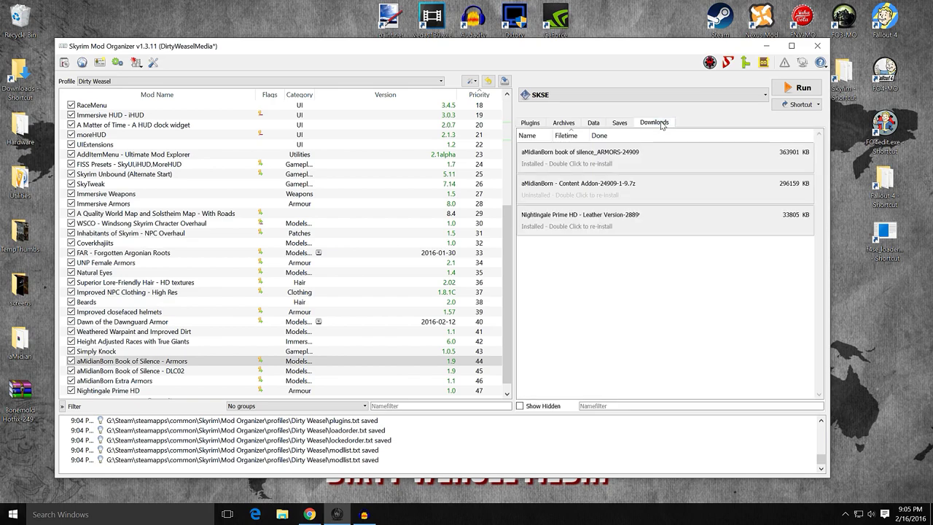
double_click(590, 195)
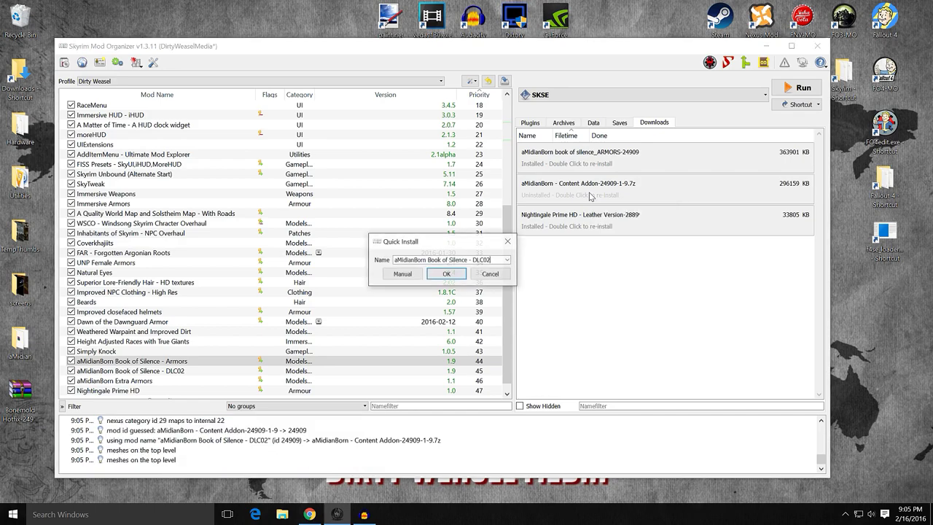
left_click(507, 260)
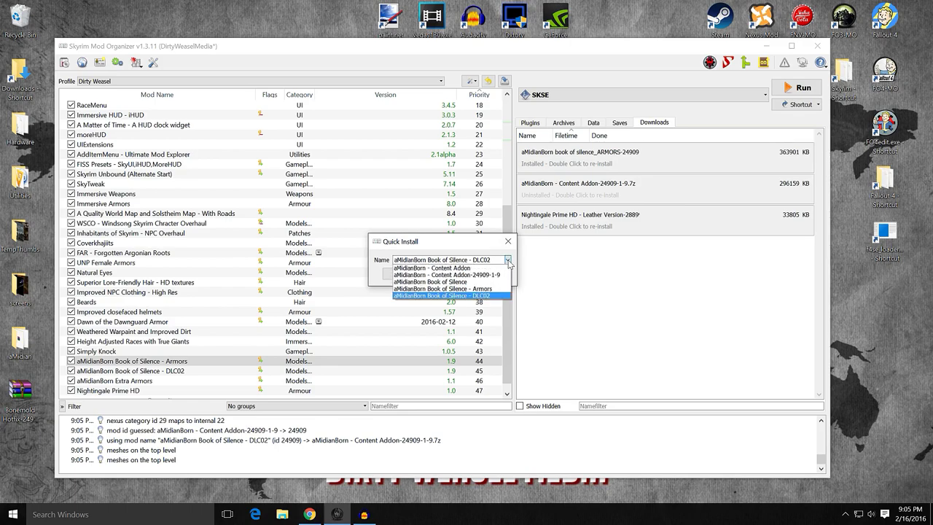
left_click(447, 289)
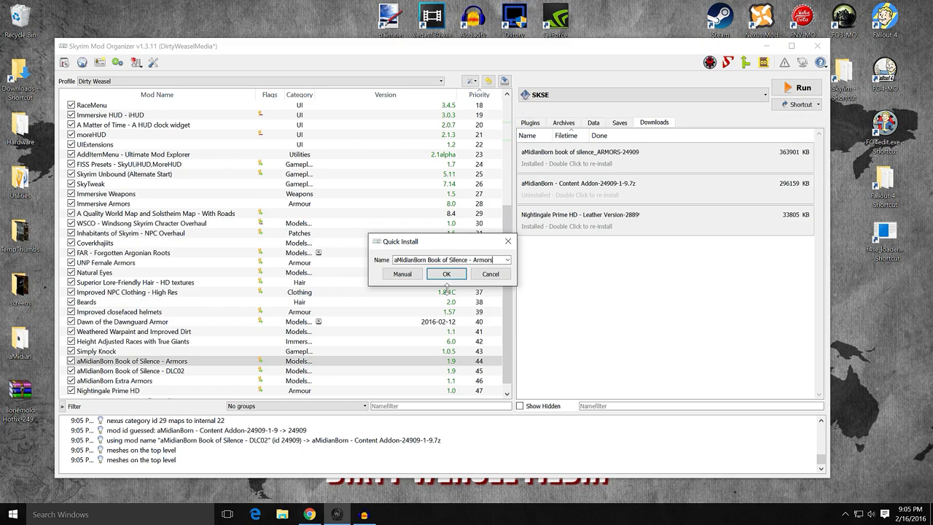
left_click(409, 278)
left_click_drag(544, 287, 676, 287)
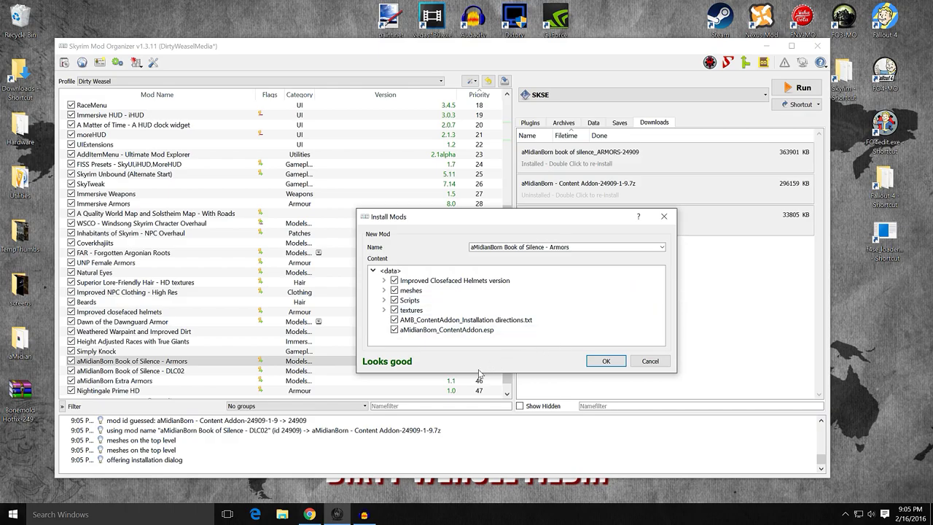
left_click_drag(479, 374, 474, 412)
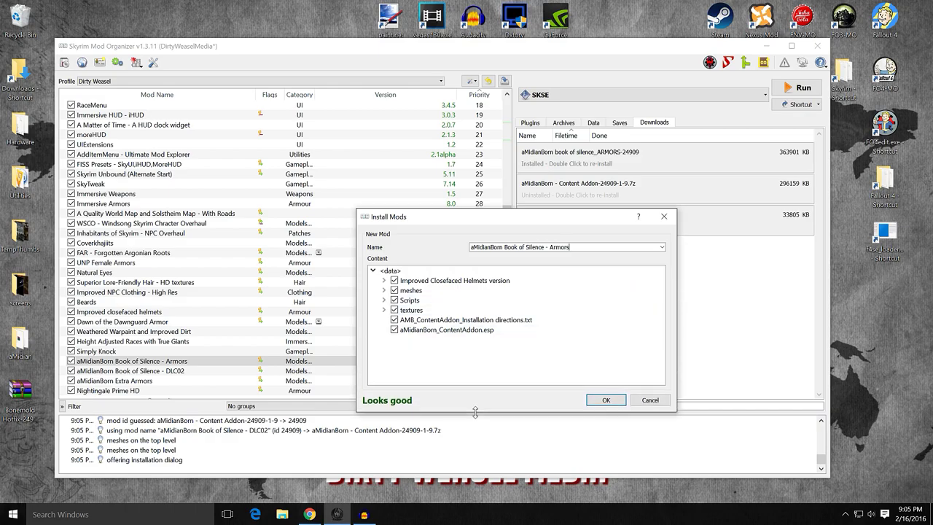
Step: Switch to Chrome and open the Content Addon's features and installation instructions from the Book of Silence files list in a new tab
left_click(310, 514)
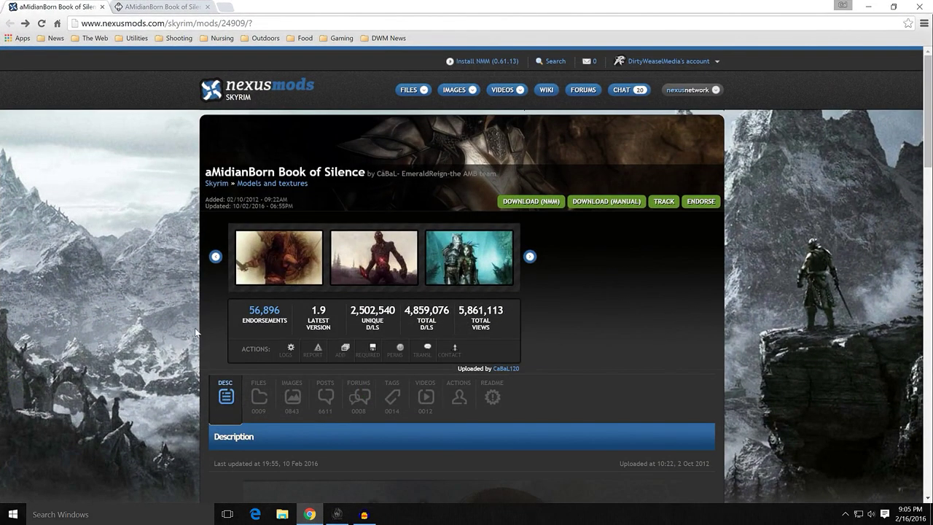
scroll(193, 281, "down", 3)
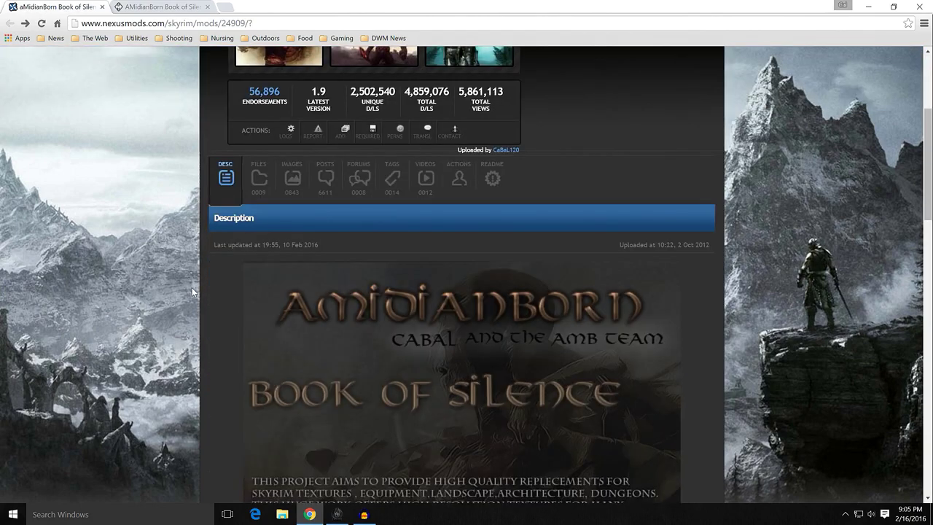
left_click(257, 188)
scroll(190, 230, "down", 6)
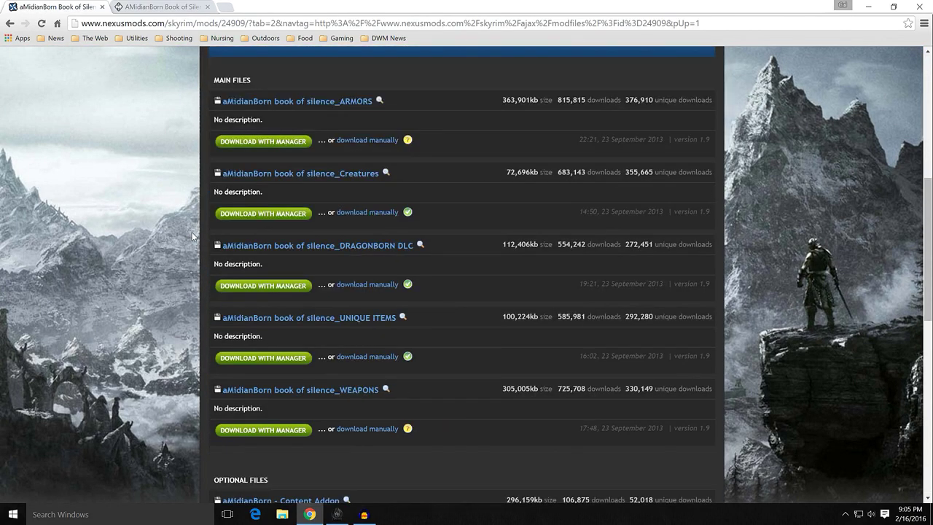
scroll(192, 232, "down", 2)
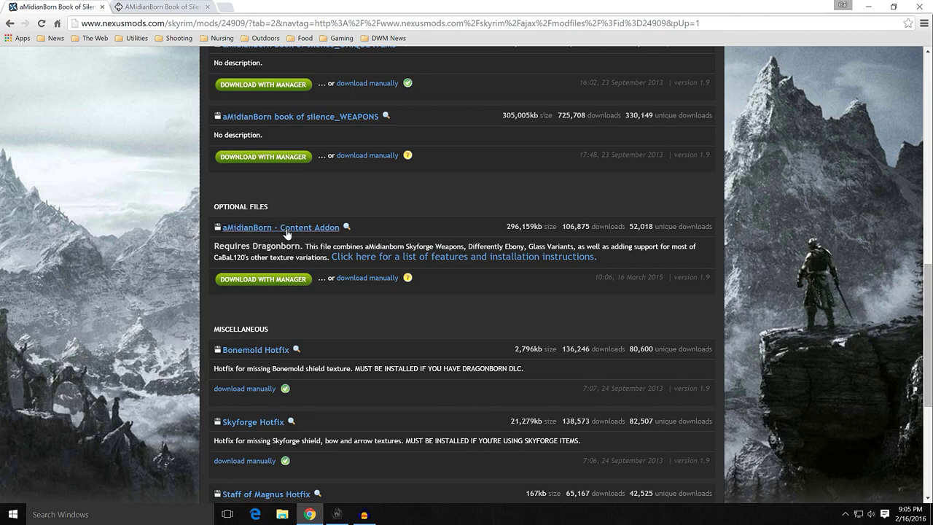
right_click(356, 261)
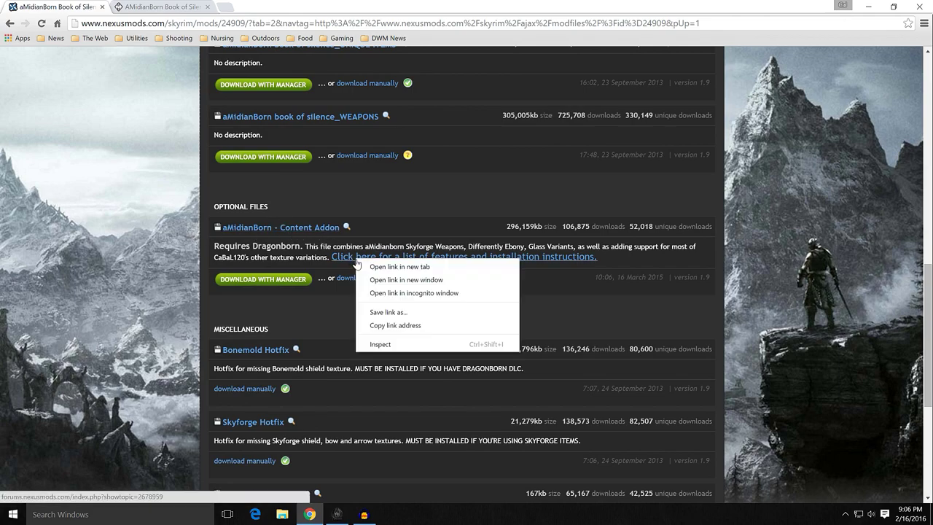
left_click(367, 267)
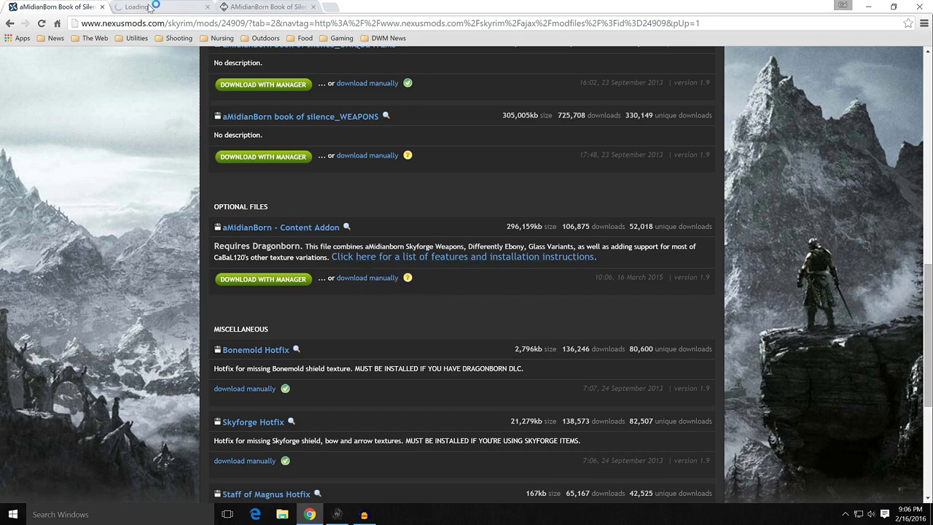
Step: Review the features, requirements and installation instructions in the Content Add-on forum post
left_click(150, 6)
scroll(350, 190, "down", 2)
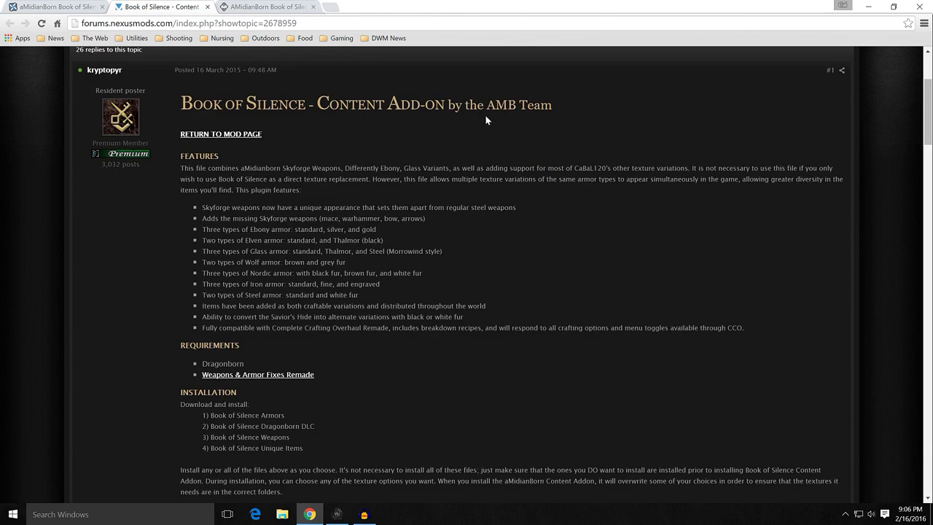
scroll(411, 183, "down", 1)
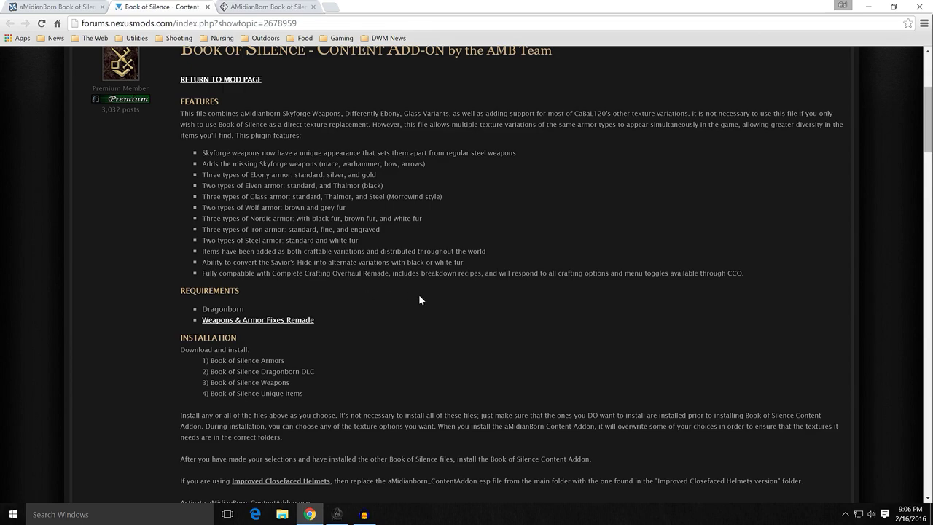
scroll(424, 191, "up", 1)
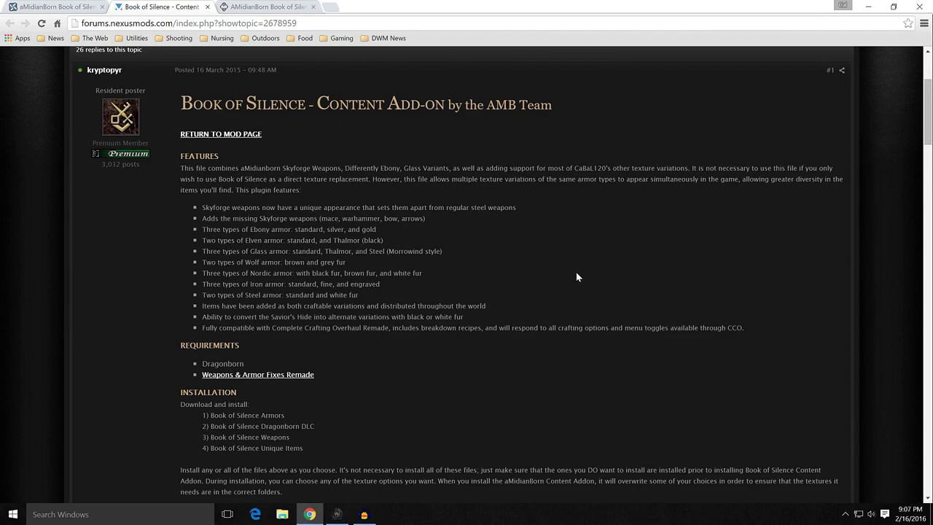
Step: Return to Mod Organizer and cancel the Content Addon install
left_click(337, 514)
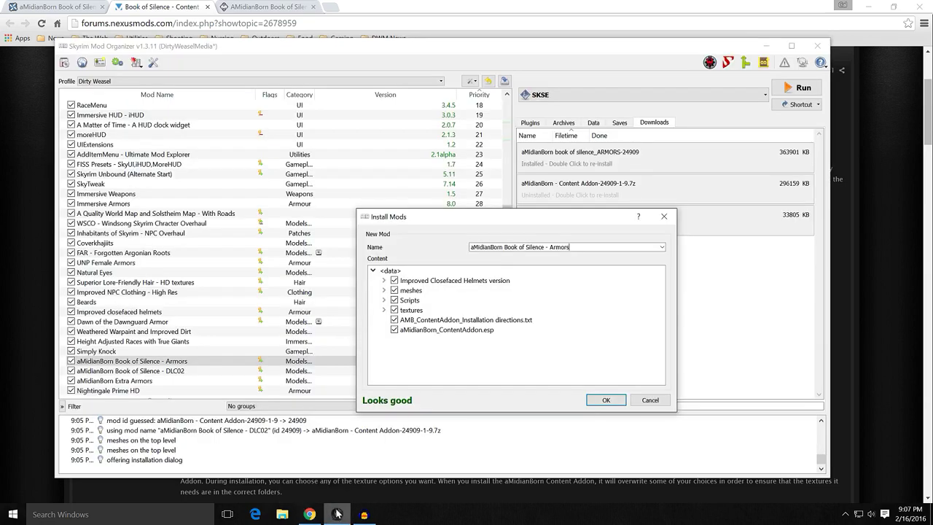
left_click(650, 401)
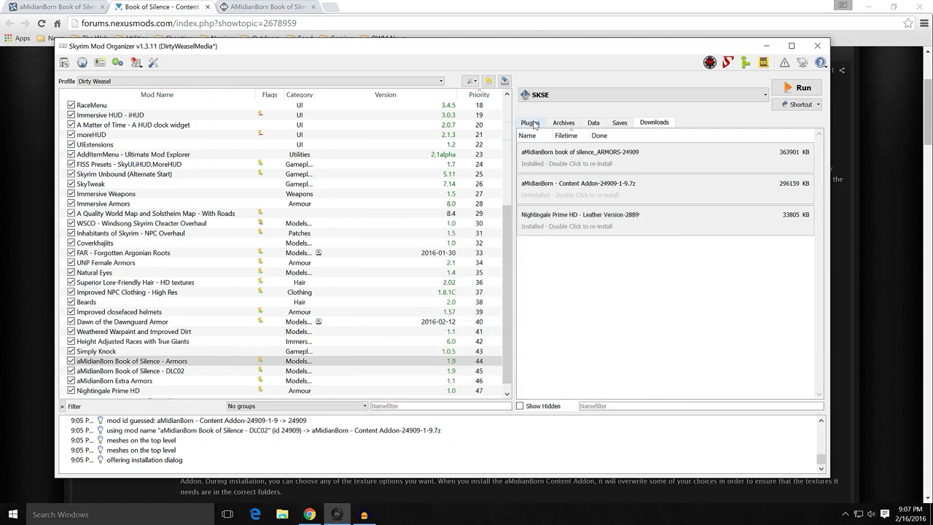
mouse_move(508, 252)
left_mouse_down()
mouse_move(509, 195)
mouse_move(510, 259)
left_mouse_up()
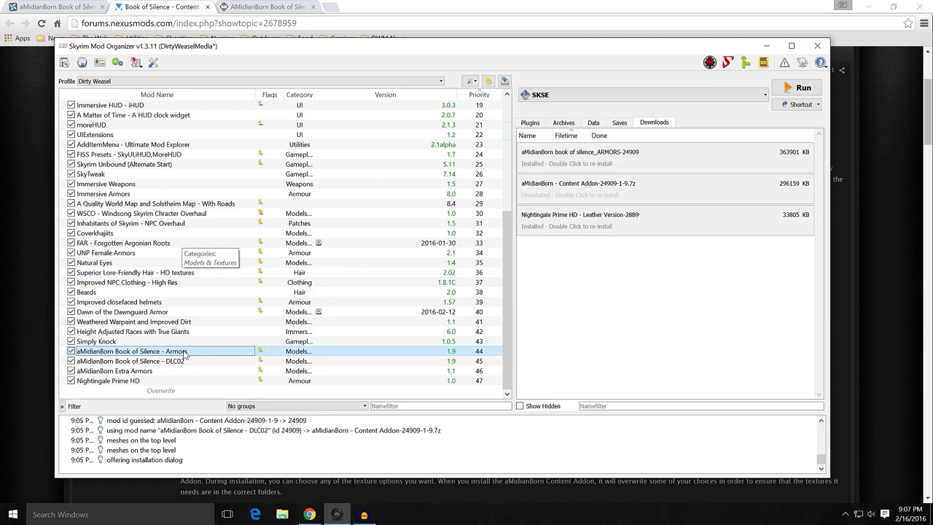
Step: Check the end of the plugin list and view the details of the Differently Ebony plugin
left_click(533, 124)
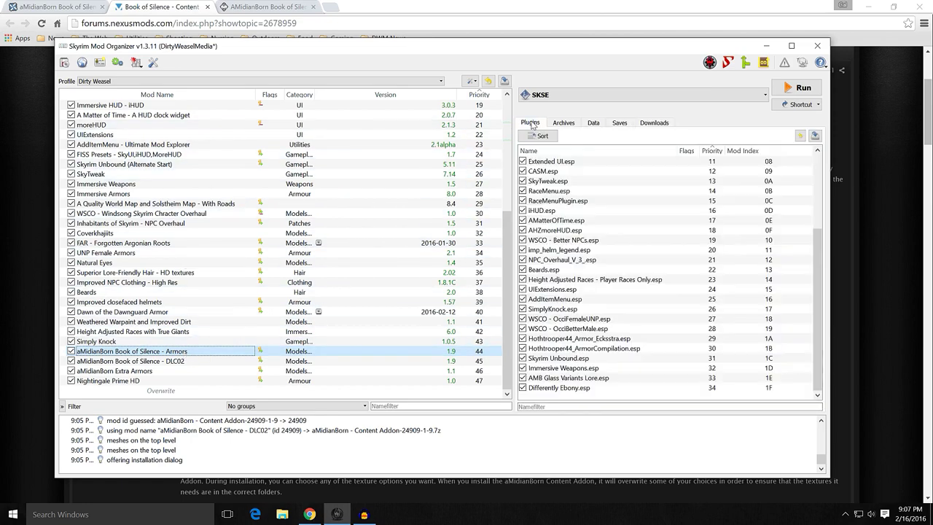
scroll(615, 324, "down", 2)
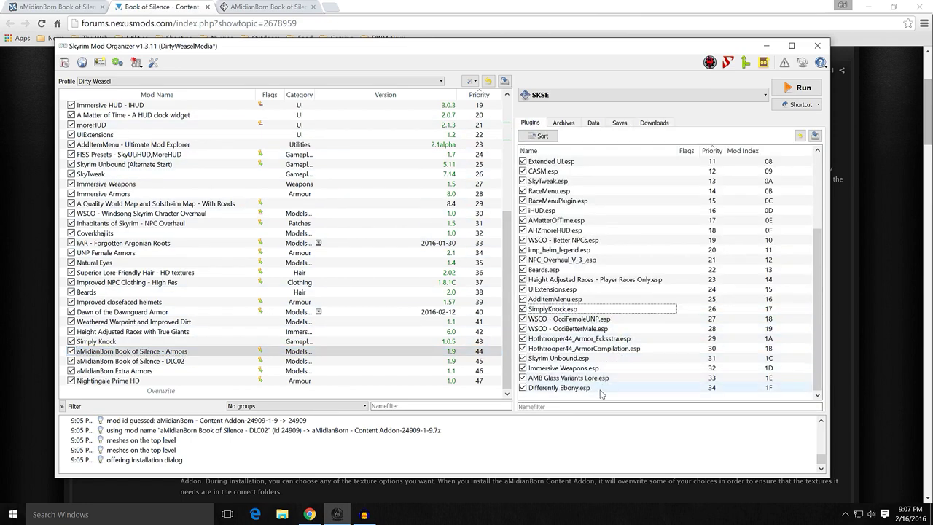
mouse_move(607, 387)
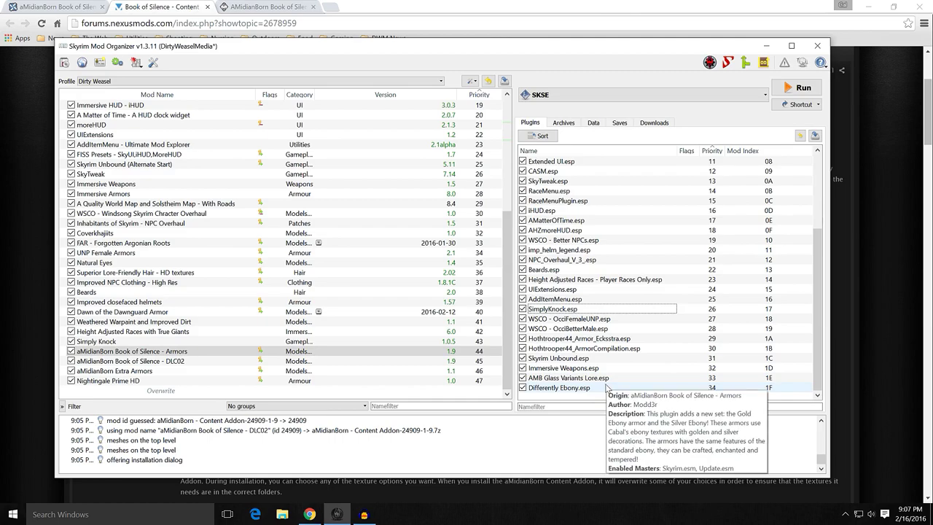
Step: Switch to Chrome and open the required Weapons & Armor Fixes Remade page from the Content Add-on post in a new tab
left_click(14, 297)
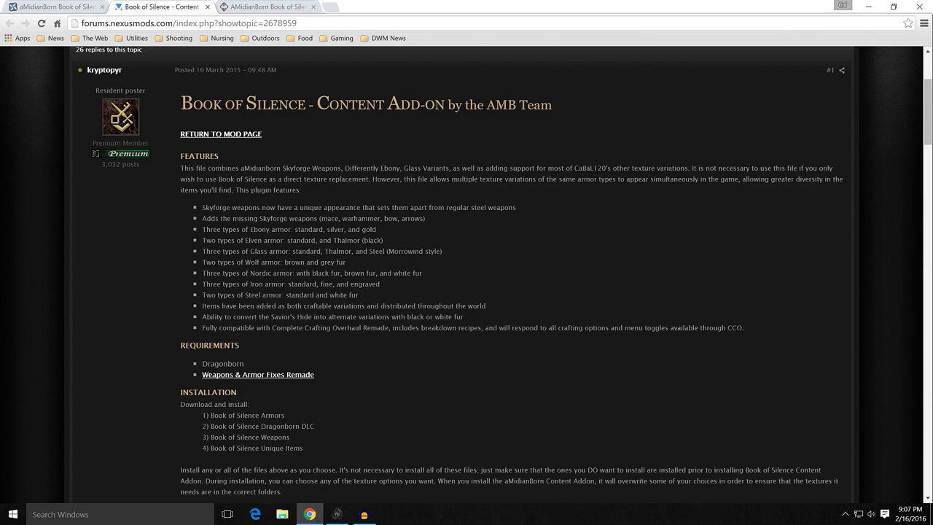
scroll(466, 277, "down", 2)
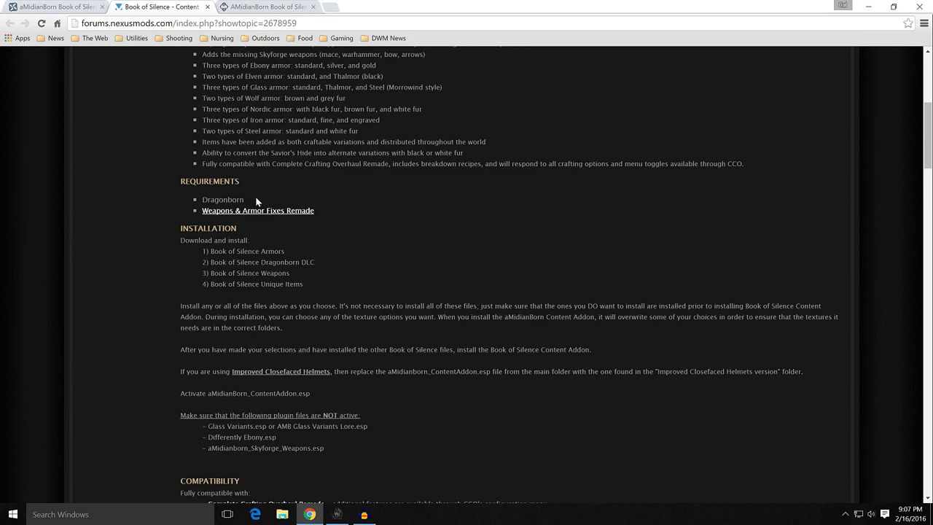
right_click(294, 211)
left_click(306, 217)
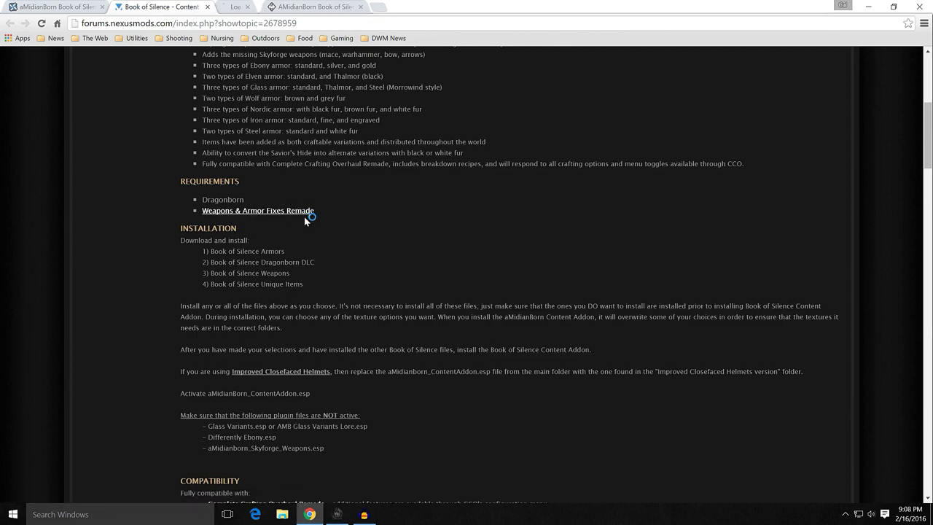
left_click(260, 8)
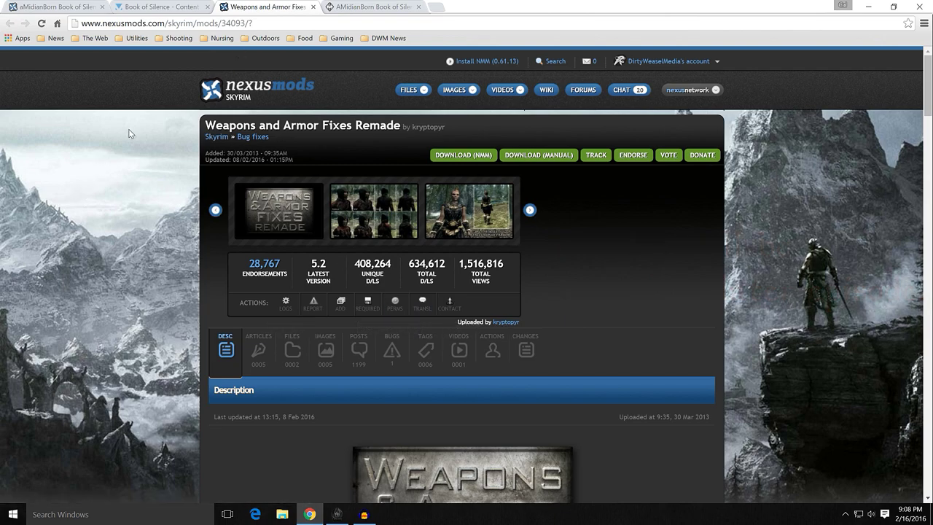
Step: Skim the Weapons and Armor Fixes Remade description, compare it with the Content Add-on requirements, and close the mod's page
scroll(172, 258, "down", 2)
scroll(171, 263, "up", 2)
left_click(162, 8)
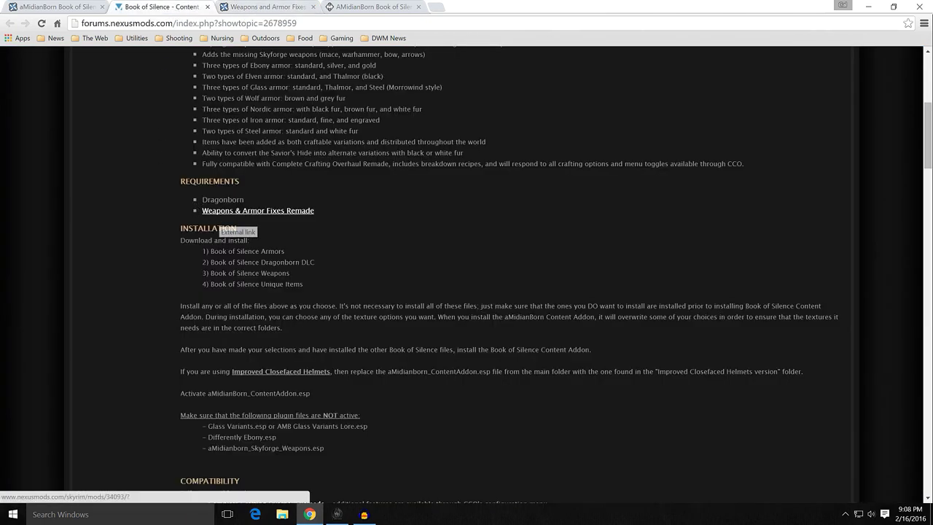
left_click(267, 6)
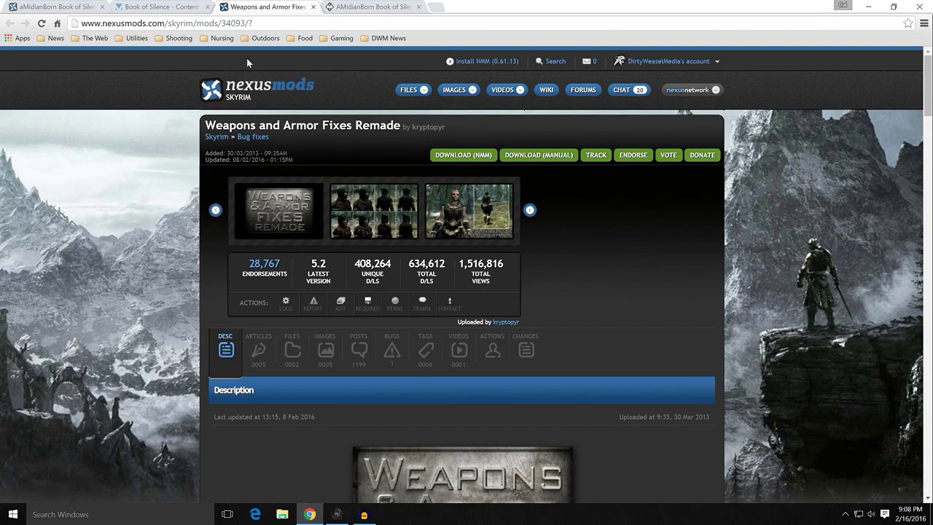
scroll(236, 265, "down", 5)
scroll(235, 265, "up", 5)
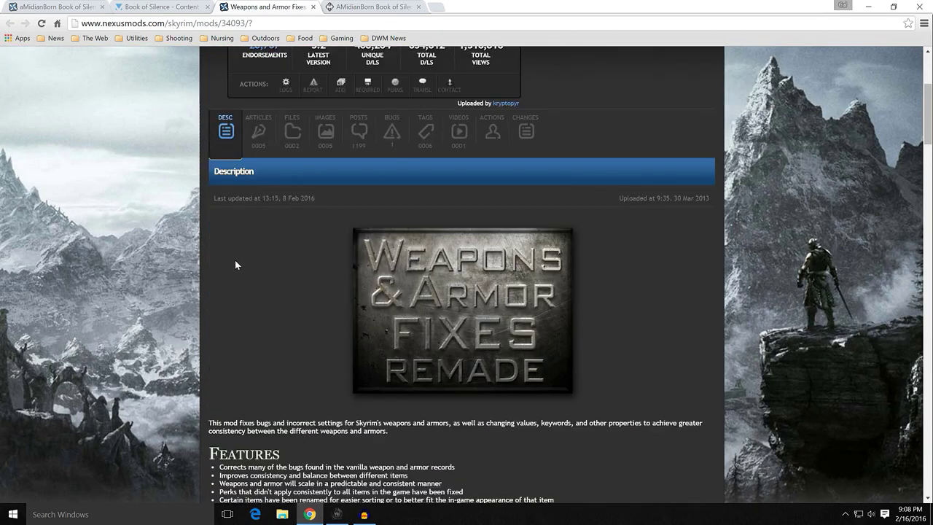
left_click(315, 7)
Step: Highlight the Content Add-on installation instructions through the list of plugins that must not be active, and close the forum post
scroll(386, 193, "down", 1)
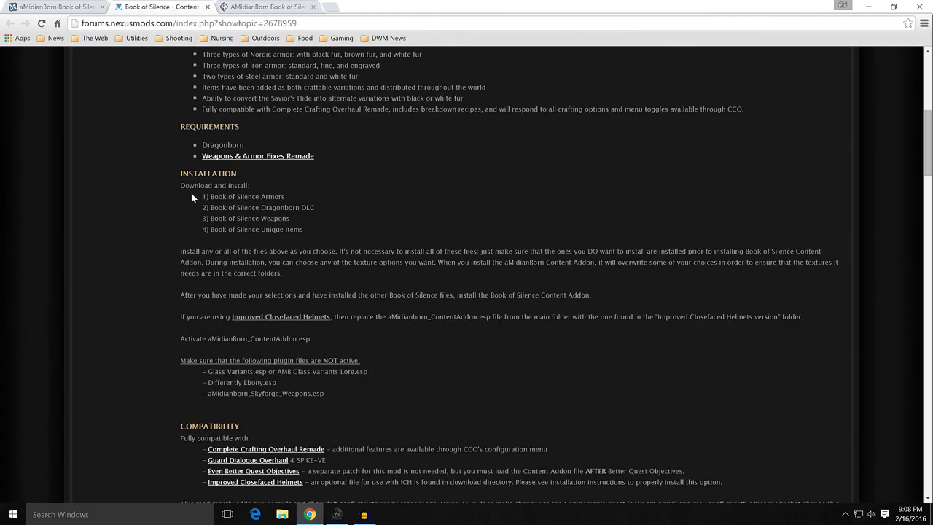
left_click_drag(169, 186, 324, 394)
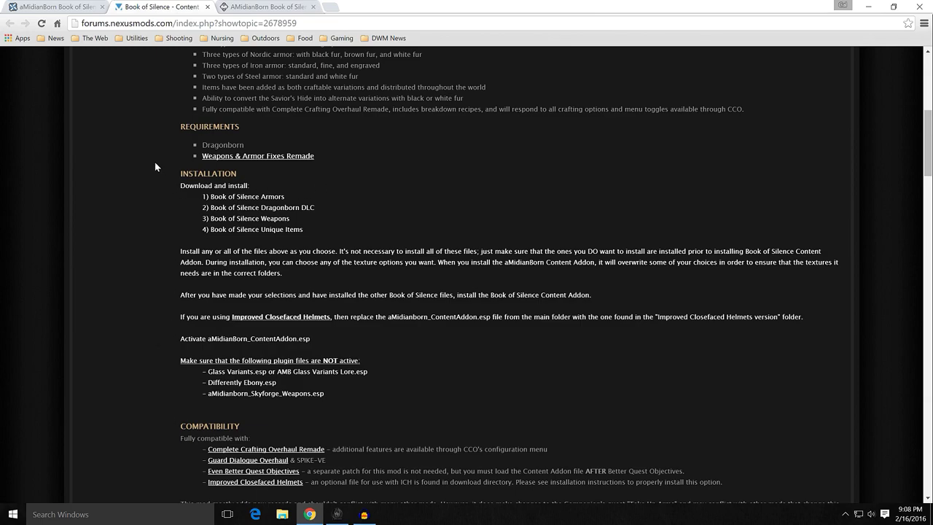
left_click(208, 7)
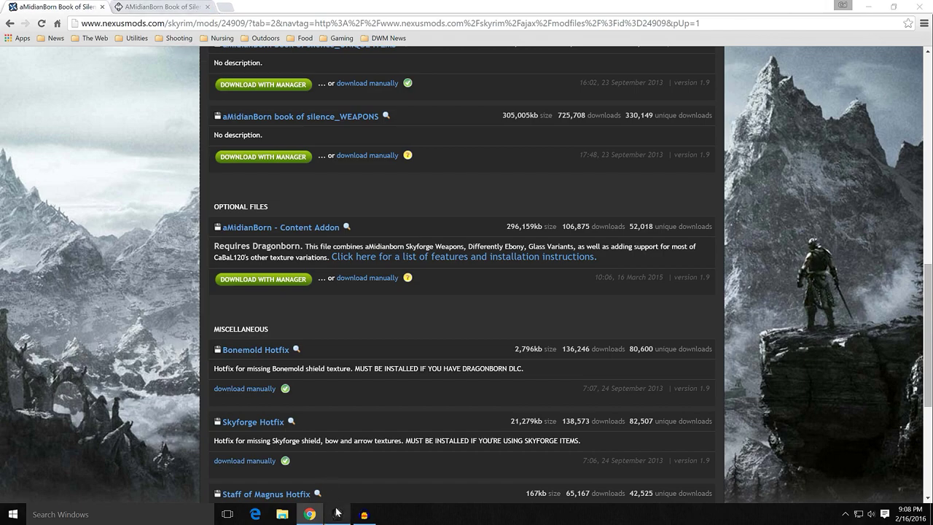
Step: Return to Mod Organizer and start a manual install of the Content Addon archive as "aMidianBorn - Content Addon", enlarging the contents window
left_click(337, 513)
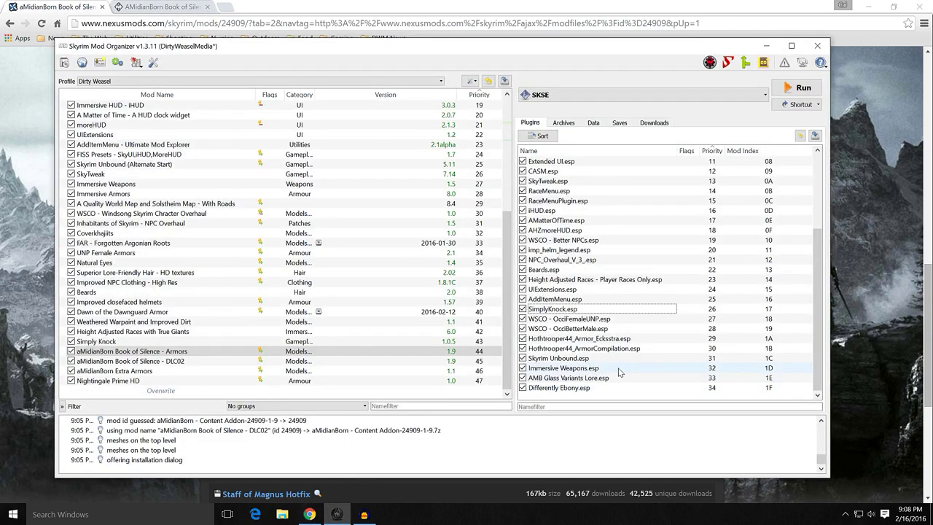
left_click(654, 122)
double_click(586, 191)
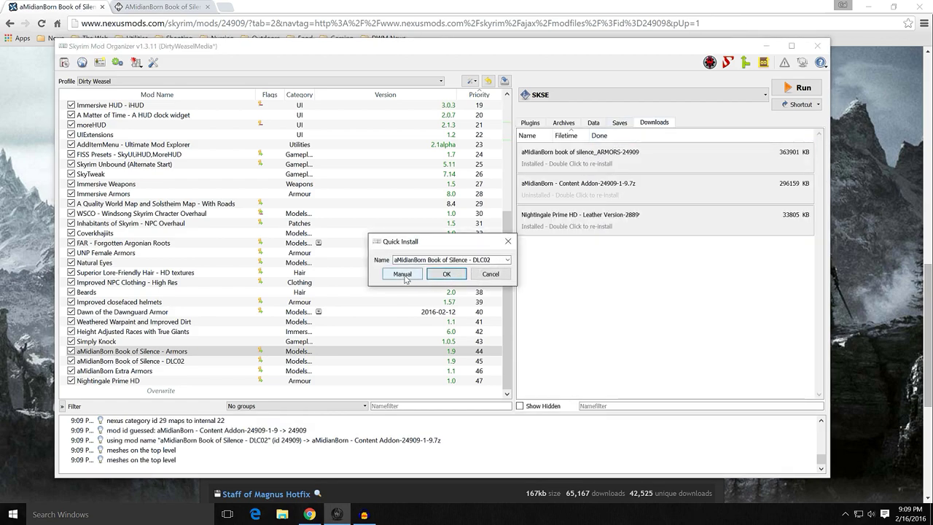
left_click(508, 261)
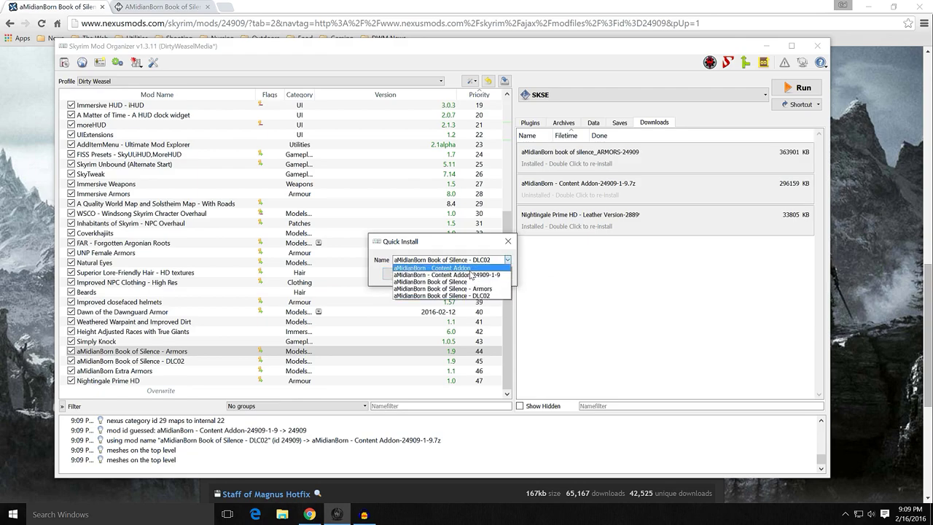
left_click(471, 269)
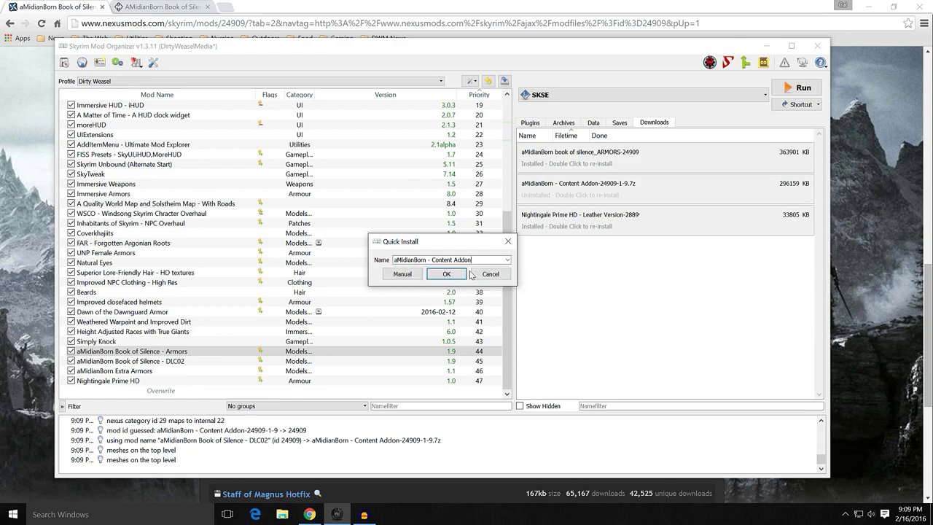
left_click(402, 274)
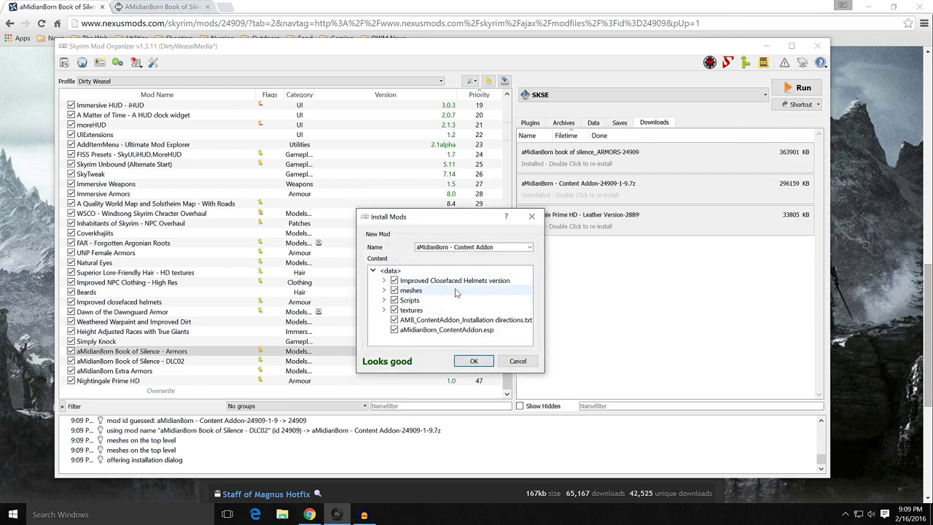
left_click(424, 168)
left_click_drag(436, 216, 363, 104)
left_click_drag(364, 261, 364, 326)
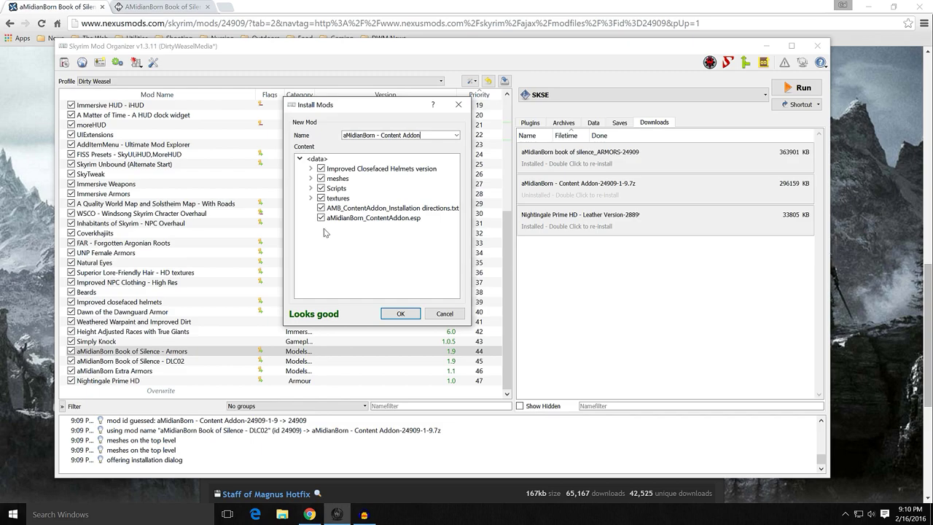
Step: Replace the main aMidianBorn_ContentAddon.esp with the one from the Improved Closefaced Helmets version folder, excluding the original plugin and the emptied folder
left_click_drag(323, 225, 373, 170)
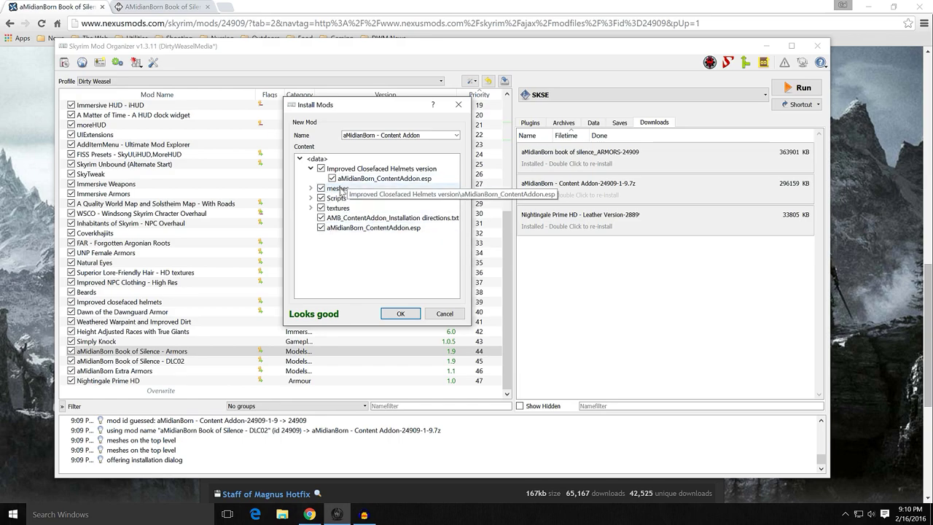
left_click(321, 227)
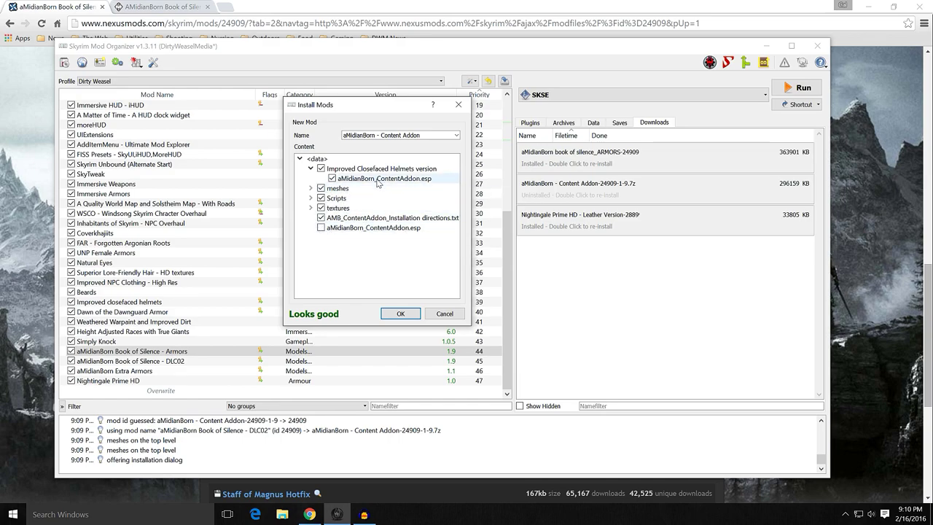
left_click_drag(378, 183, 370, 225)
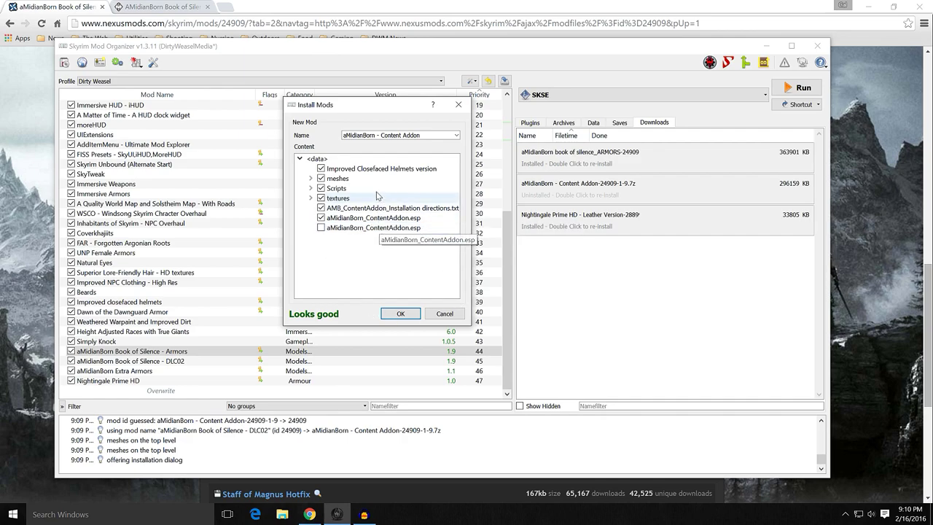
left_click(320, 169)
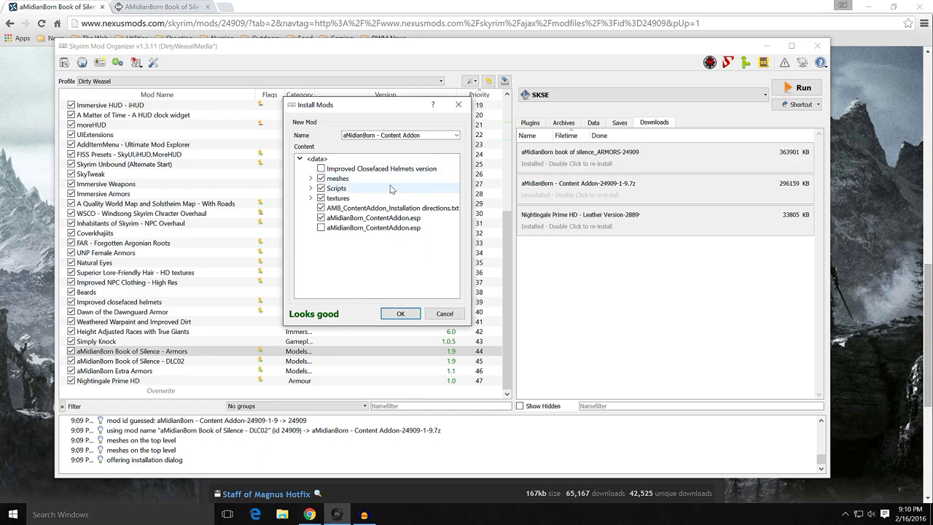
Step: Inspect the archive's meshes, Scripts and textures folders, collapsing each again
left_click(310, 179)
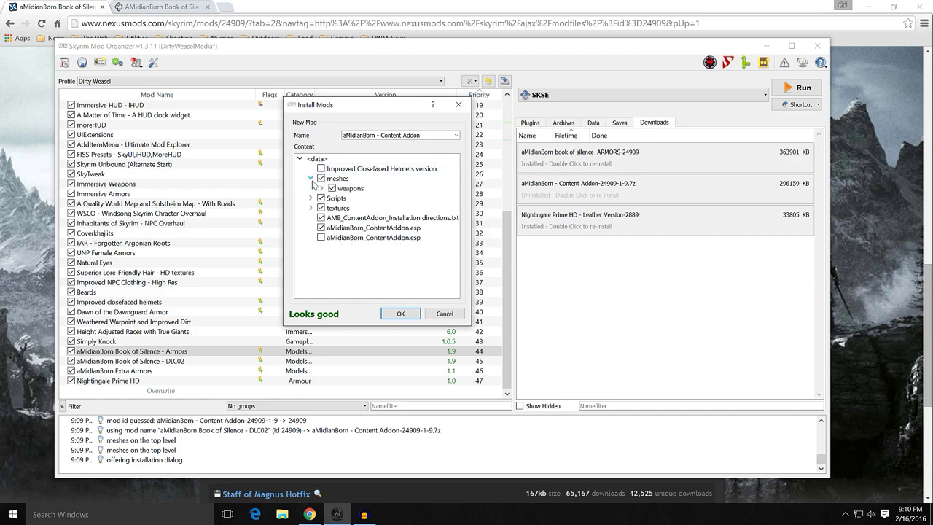
left_click(322, 188)
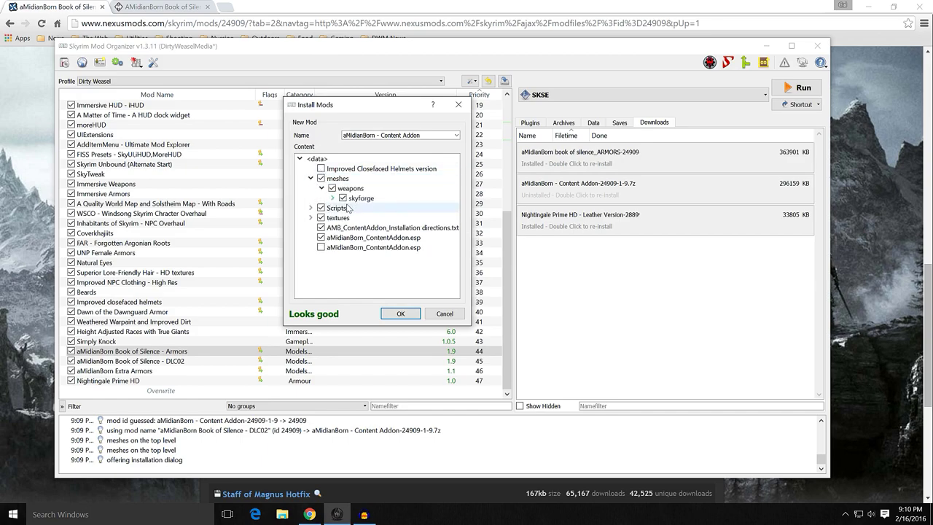
left_click(311, 179)
left_click(312, 188)
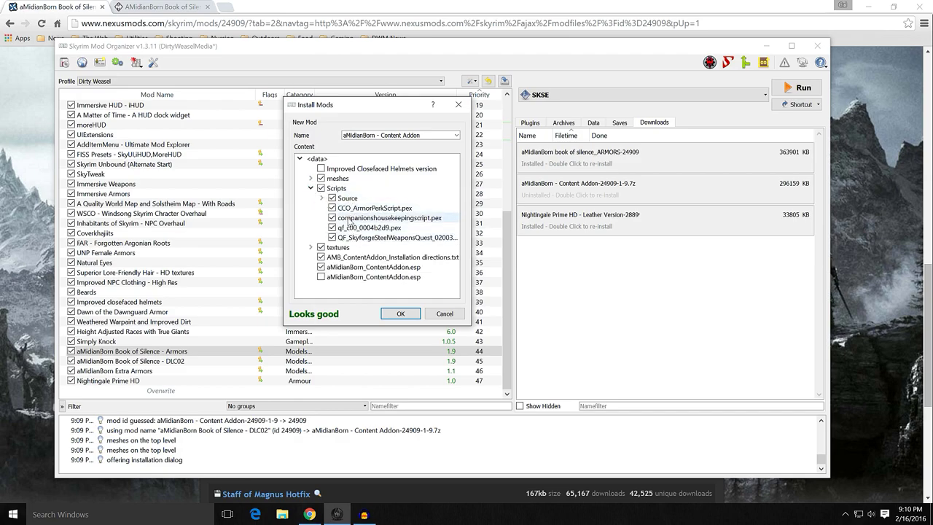
left_click(311, 188)
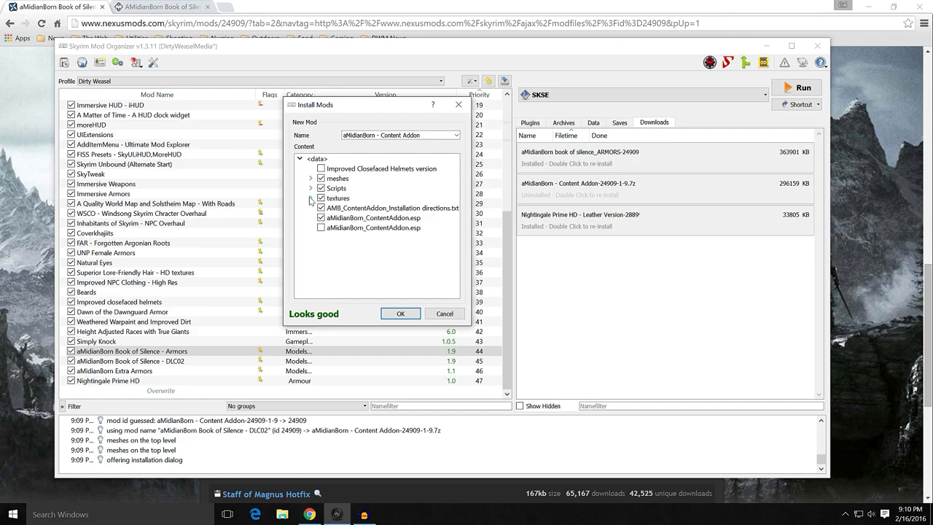
left_click(310, 198)
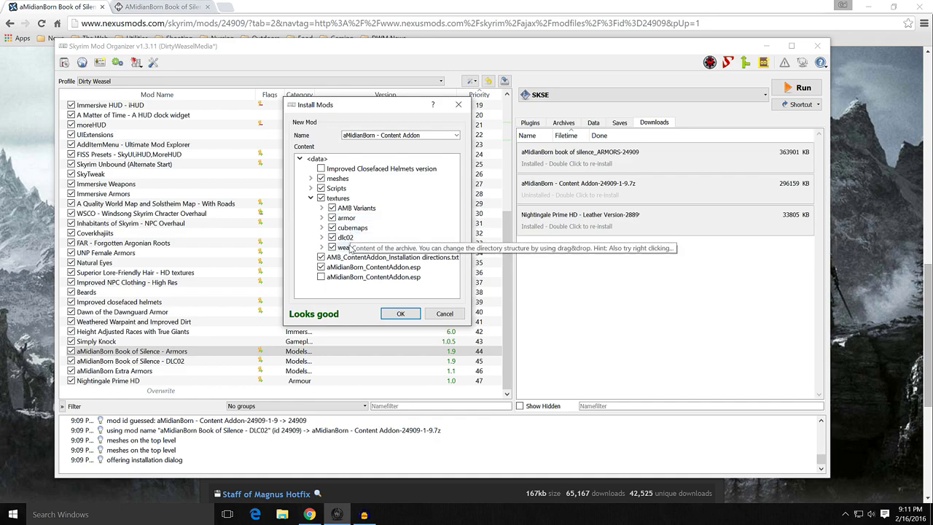
left_click(310, 198)
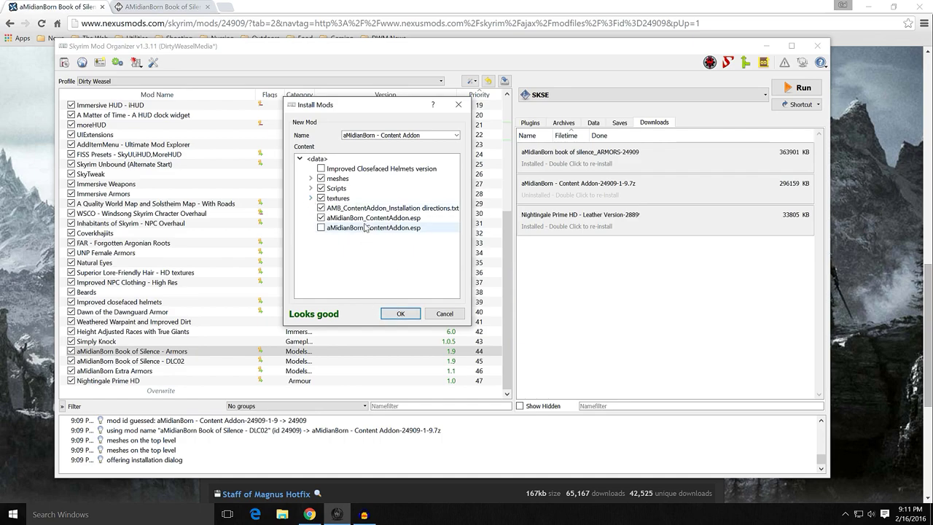
Step: Complete the Content Addon installation and enable the mod in the mod list
left_click(401, 315)
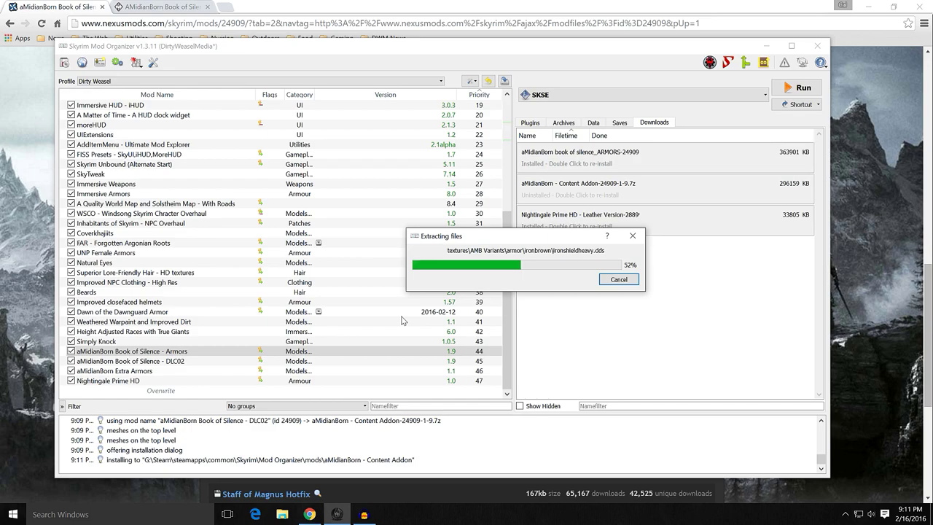
left_click(71, 391)
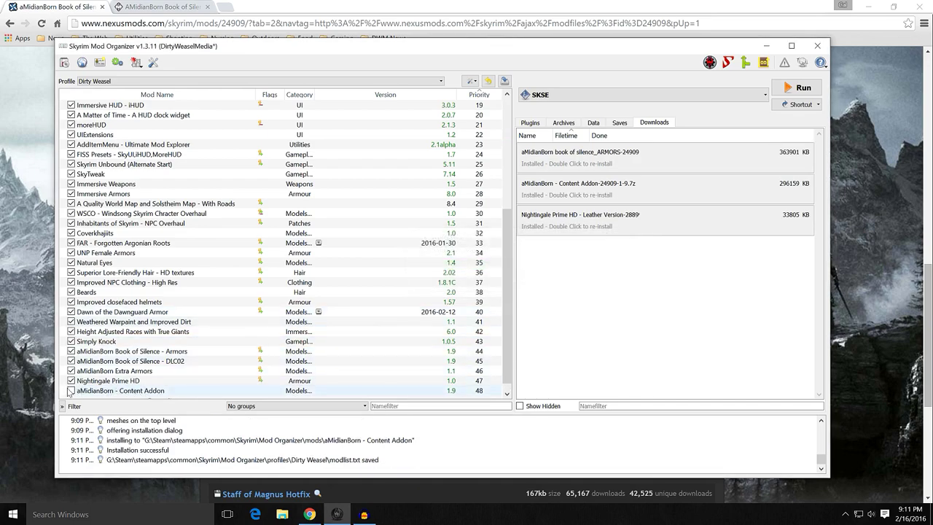
scroll(232, 324, "down", 1)
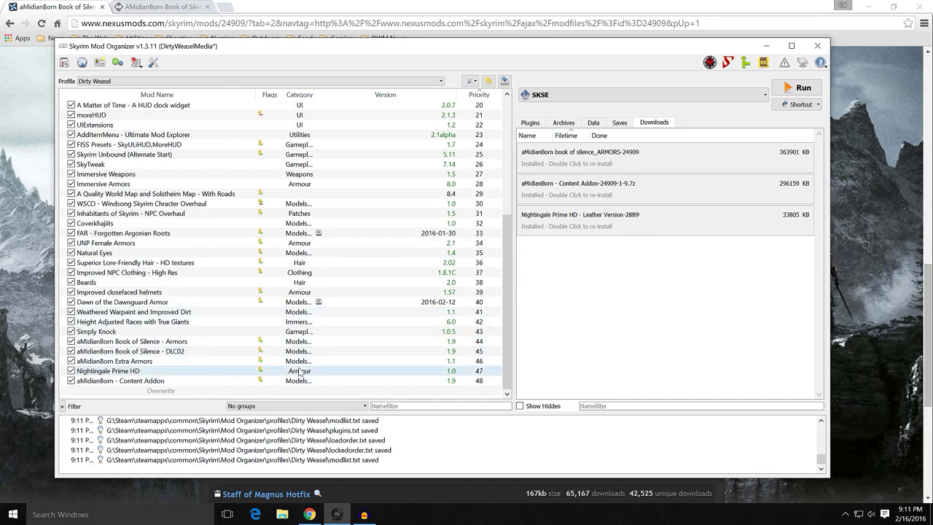
Step: Examine the end of the plugin list for the Content Addon, AMB Glass Variants Lore and Differently Ebony plugins
left_click(531, 123)
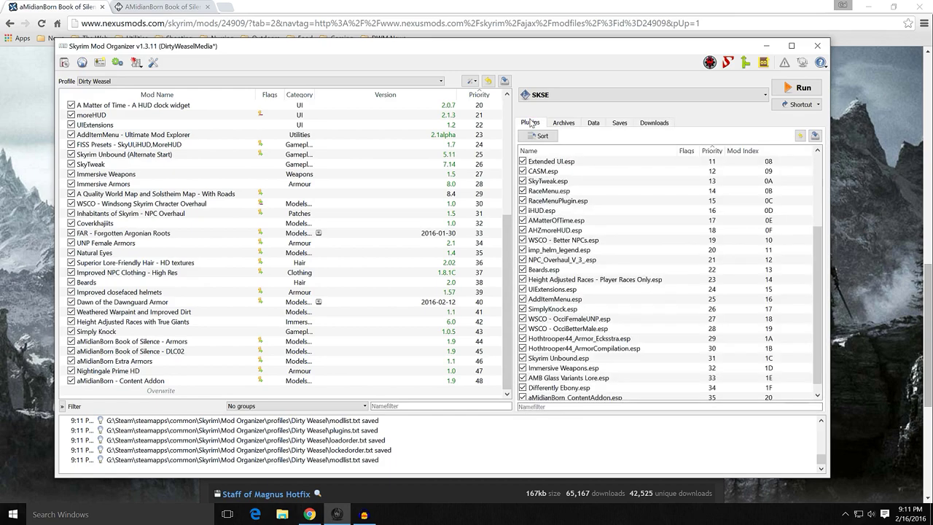
scroll(635, 255, "down", 4)
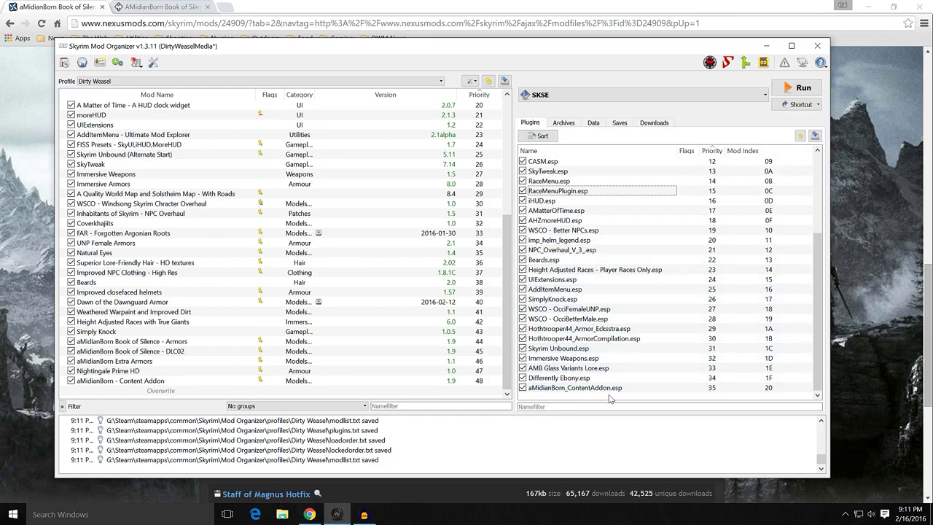
mouse_move(611, 396)
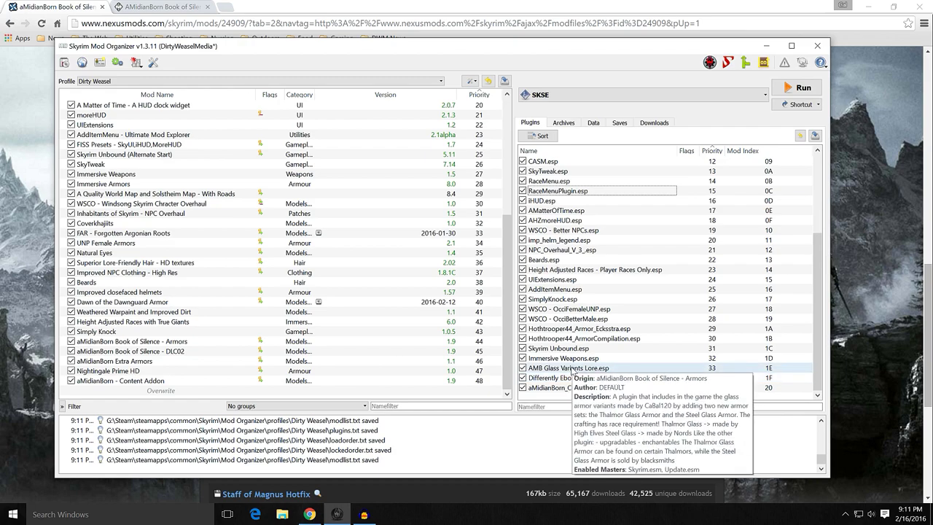
Step: Check the AMidianBorn Book of Silence page on the STEP wiki in the browser and return to Mod Organizer
left_click(162, 7)
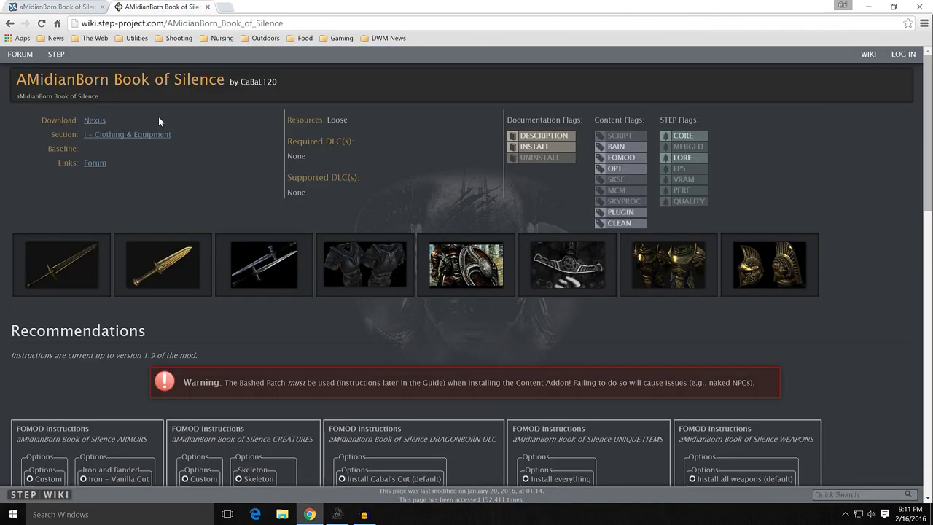
scroll(293, 354, "down", 5)
scroll(286, 336, "up", 5)
left_click(349, 520)
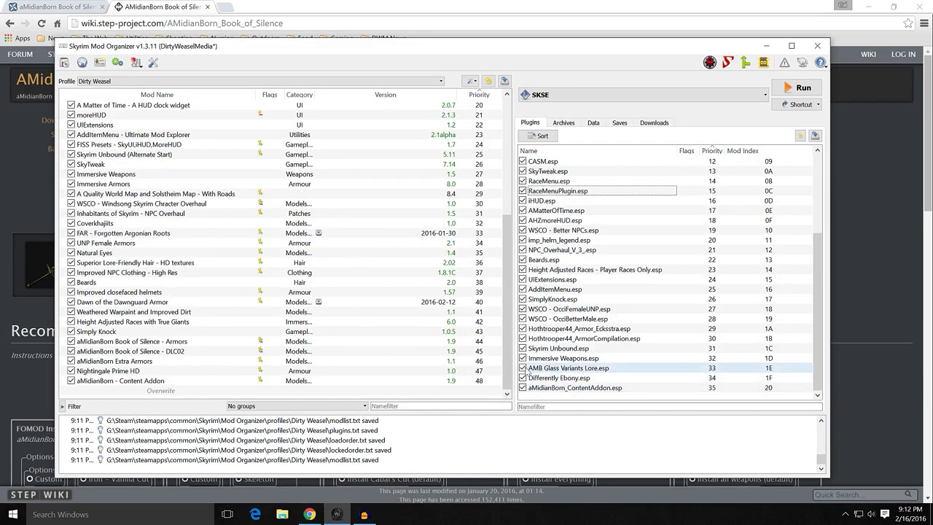
Step: Make AMB Glass Variants Lore.esp and Differently Ebony.esp optional, unloaded plugins of the aMidianBorn Book of Silence - Armors mod
left_click(523, 368)
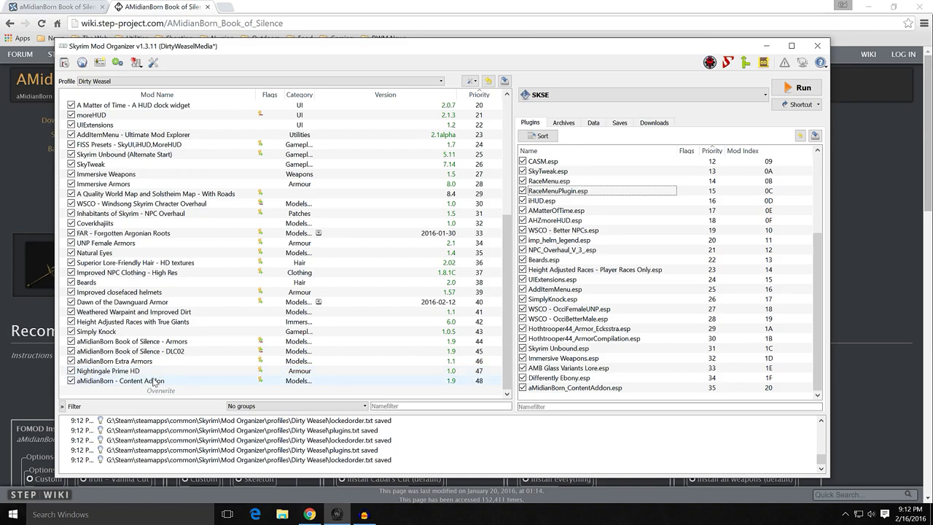
double_click(152, 344)
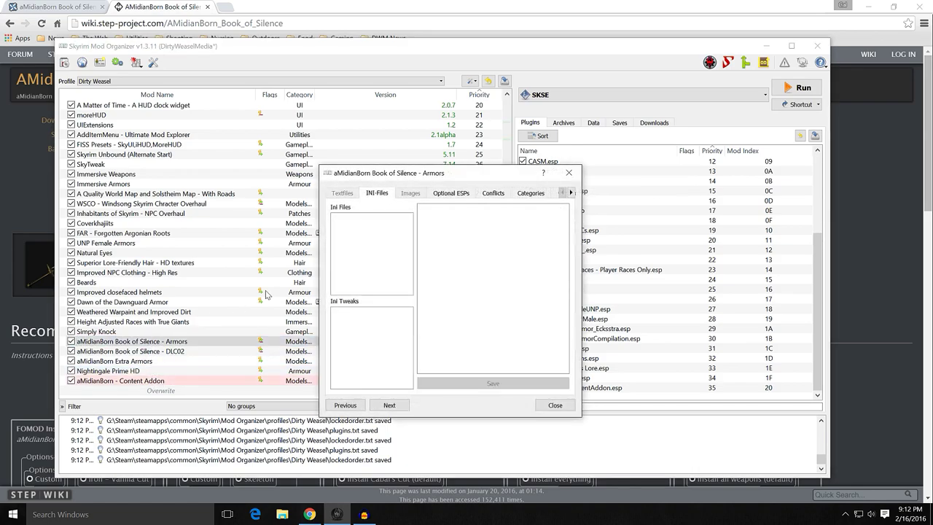
left_click(451, 192)
left_click(421, 297)
left_click(389, 281)
left_click(388, 281)
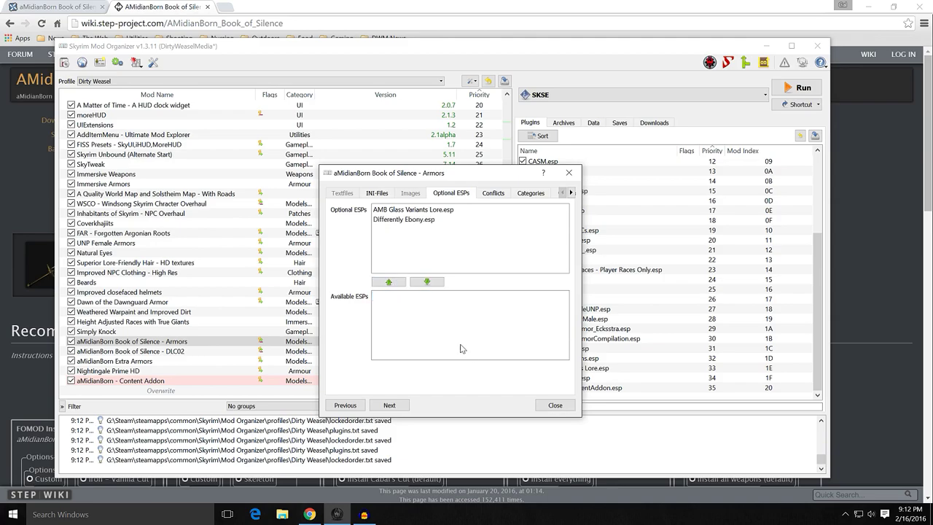
left_click(554, 405)
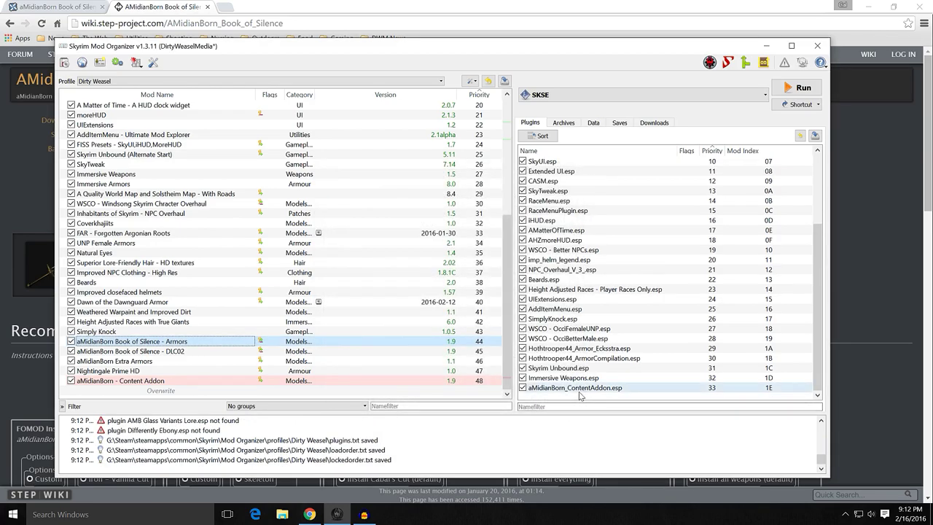
Step: Remove the aMidianBorn - Content Addon mod from the mod list and confirm the removal
mouse_move(580, 395)
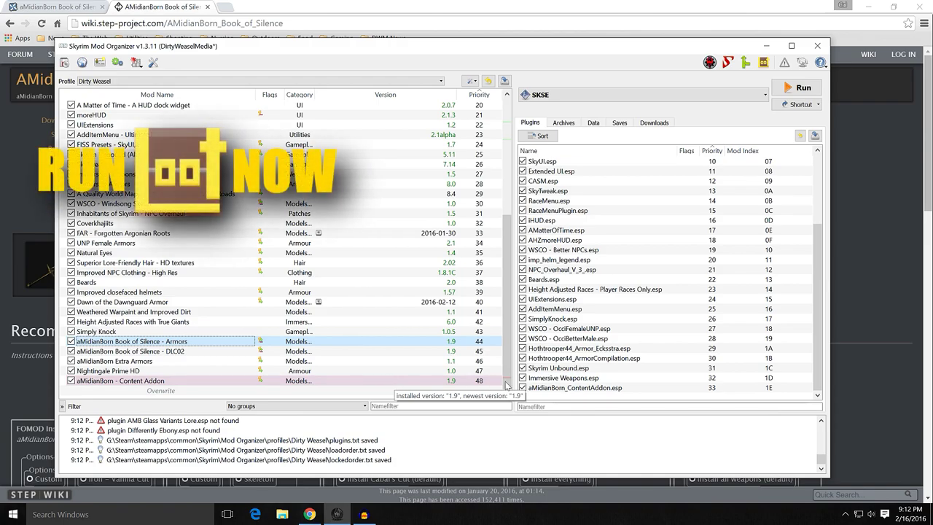
left_click(406, 392)
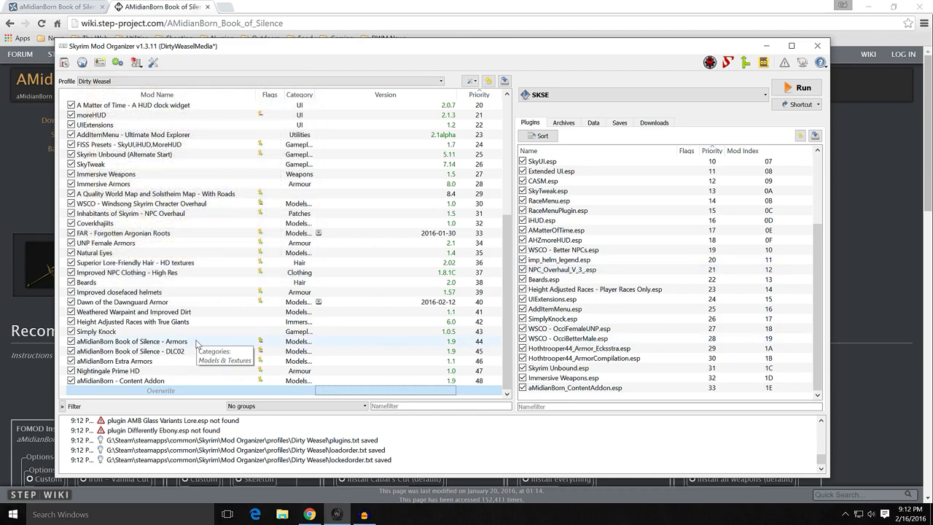
left_click(187, 381)
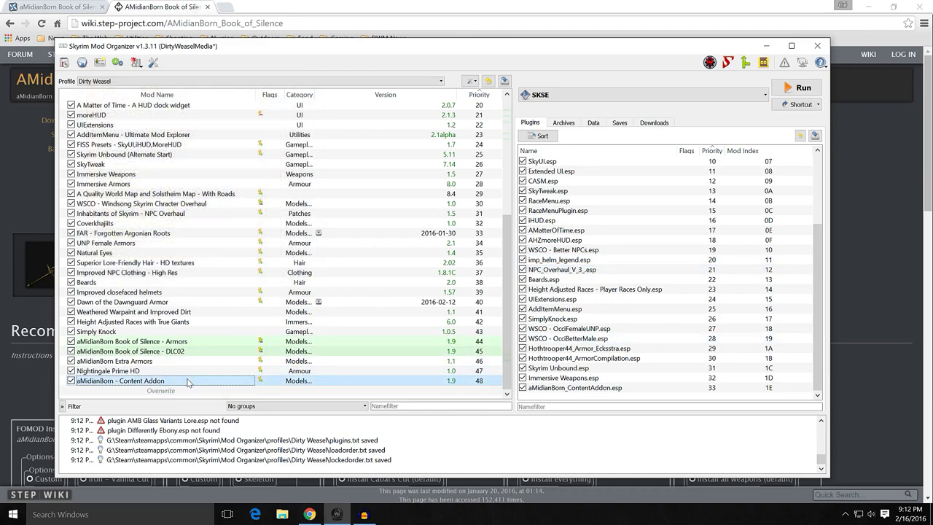
right_click(188, 381)
left_click(212, 440)
left_click(486, 268)
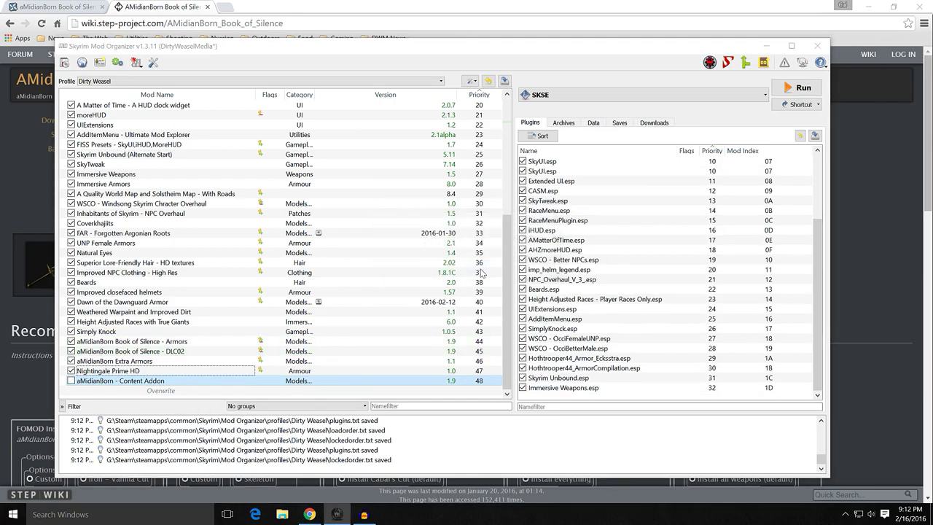